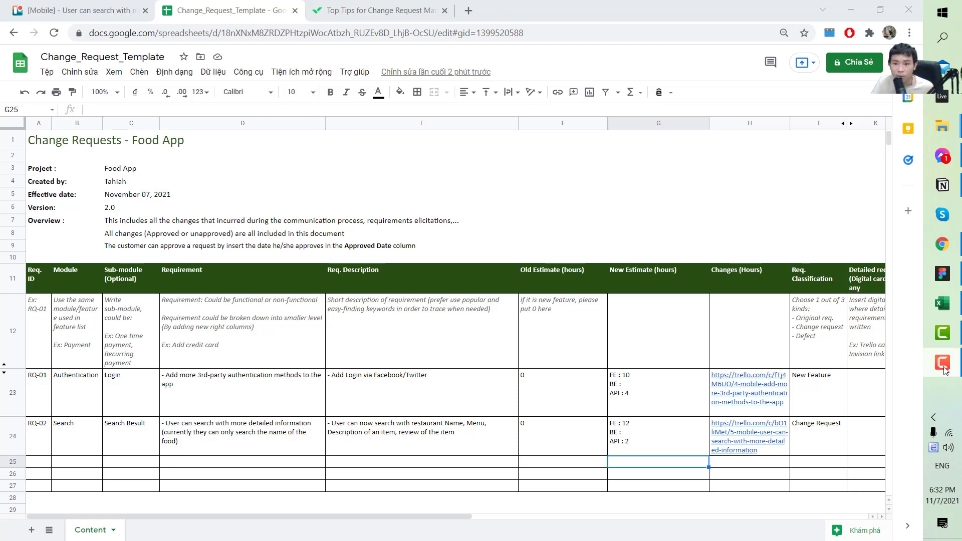
Scroll through the numbered steps of the Wrike 'Top Tips for Change Request Management' article
{"action": "mouse_move", "coordinate": [947, 356]}
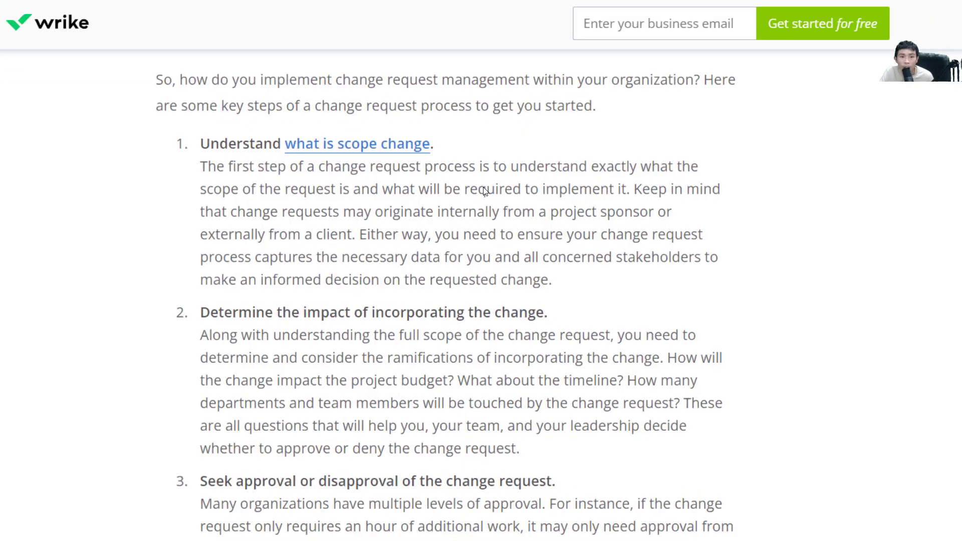
{"action": "scroll", "coordinate": [484, 191], "scroll_direction": "down", "scroll_amount": 1}
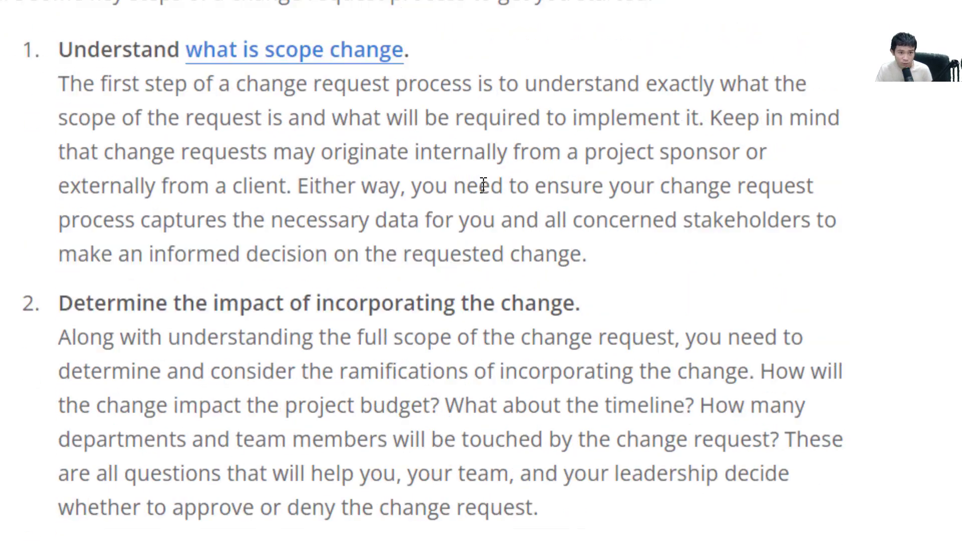
{"action": "scroll", "coordinate": [483, 185], "scroll_direction": "up", "scroll_amount": 1}
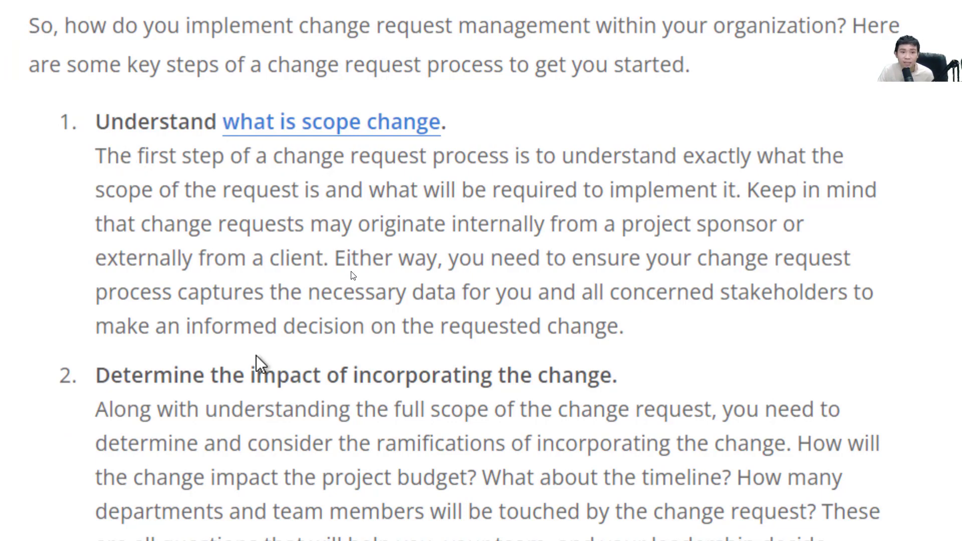
{"action": "scroll", "coordinate": [258, 363], "scroll_direction": "down", "scroll_amount": 1}
{"action": "scroll", "coordinate": [258, 364], "scroll_direction": "up", "scroll_amount": 1}
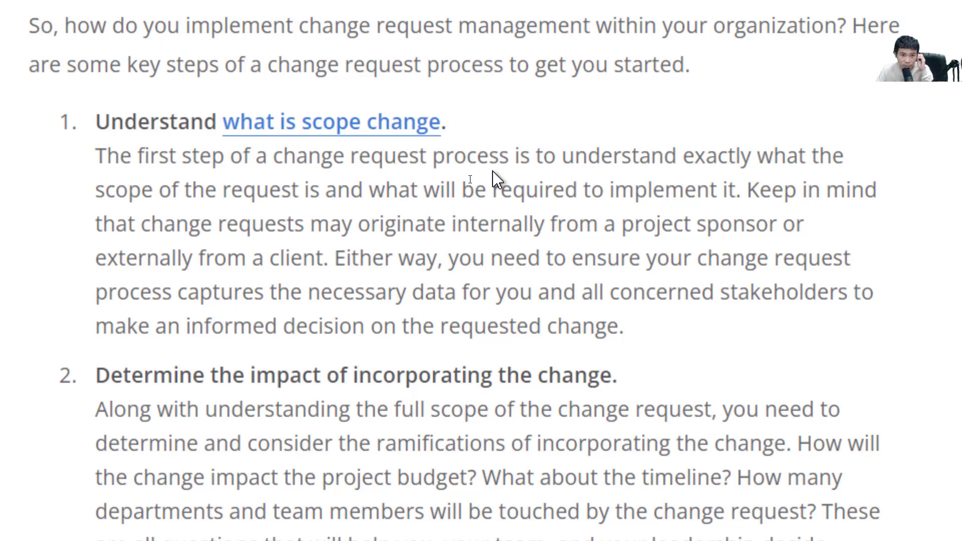
{"action": "scroll", "coordinate": [470, 179], "scroll_direction": "down", "scroll_amount": 3}
{"action": "scroll", "coordinate": [470, 178], "scroll_direction": "up", "scroll_amount": 3}
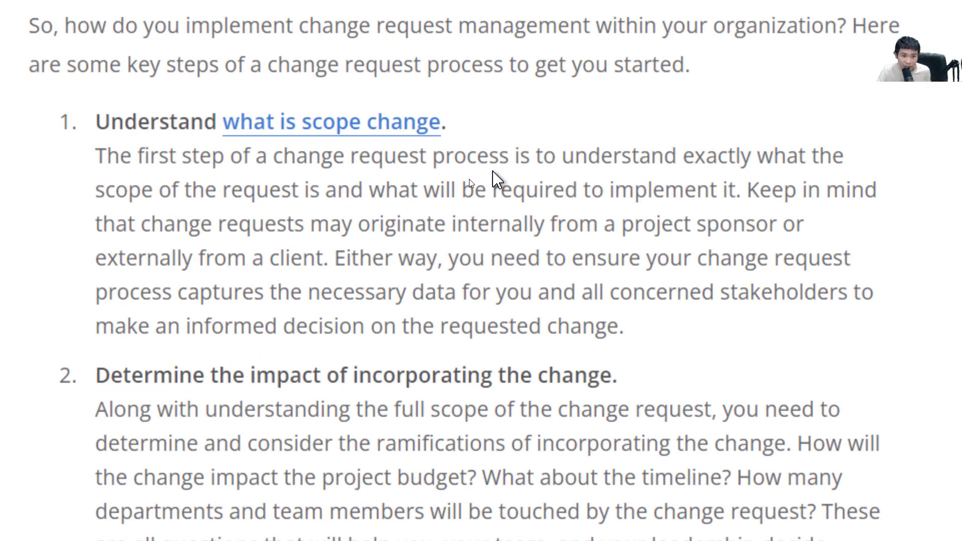
{"action": "scroll", "coordinate": [469, 179], "scroll_direction": "down", "scroll_amount": 6}
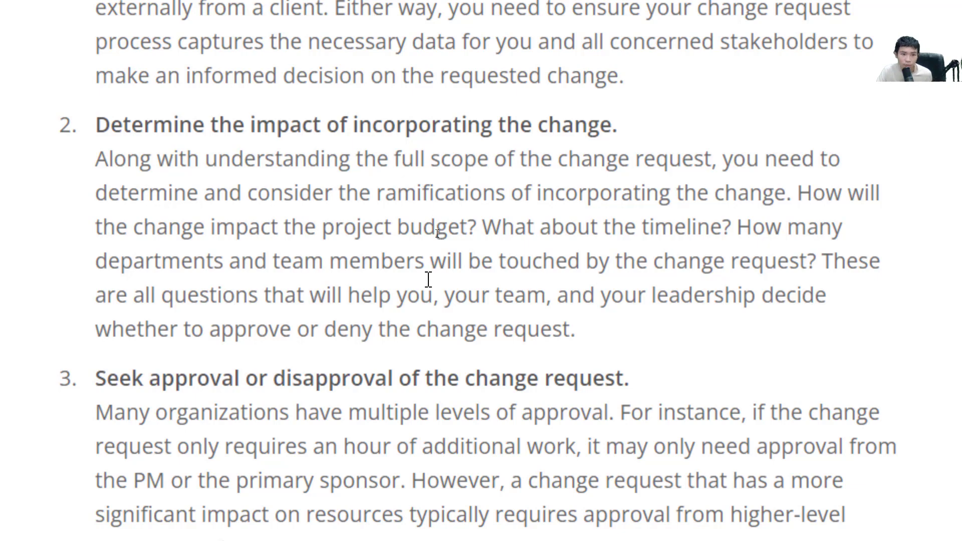
Scroll the Wrike article down past the approval step
{"action": "scroll", "coordinate": [429, 280], "scroll_direction": "down", "scroll_amount": 5}
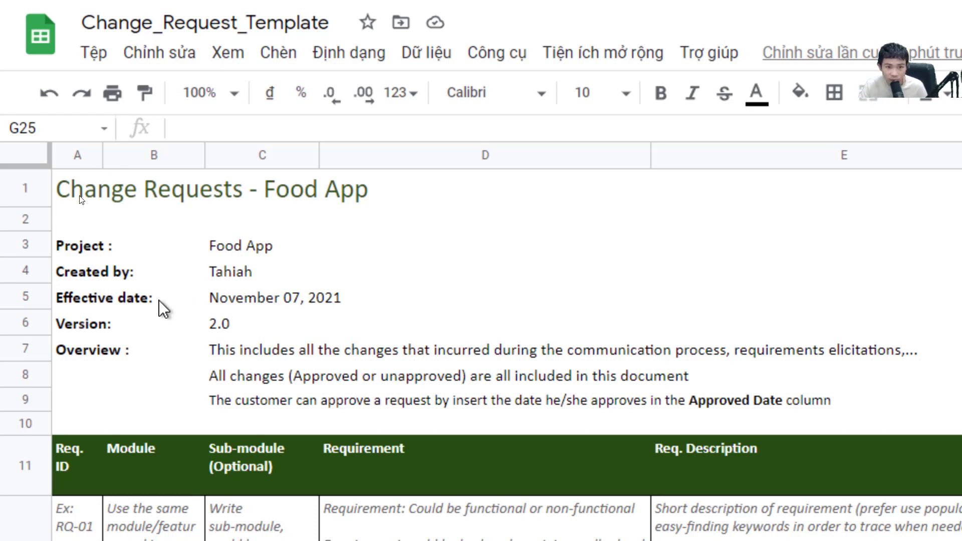
{"action": "scroll", "coordinate": [565, 476], "scroll_direction": "down", "scroll_amount": 5}
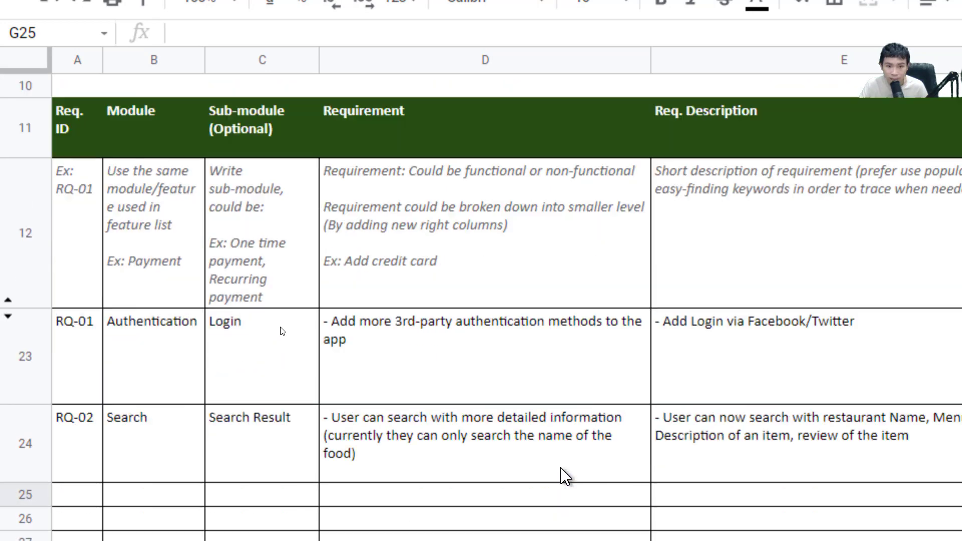
{"action": "scroll", "coordinate": [565, 476], "scroll_direction": "up", "scroll_amount": 5}
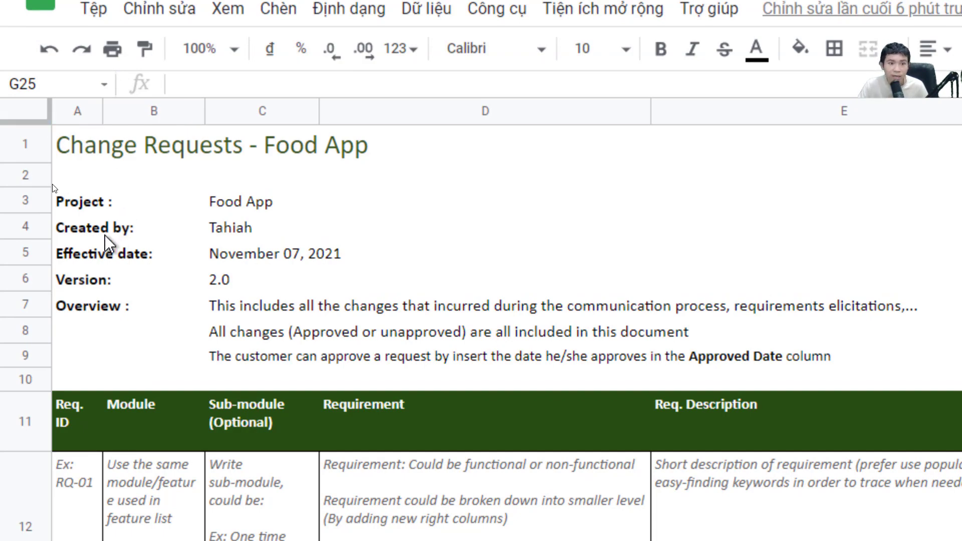
{"action": "scroll", "coordinate": [107, 244], "scroll_direction": "down", "scroll_amount": 3}
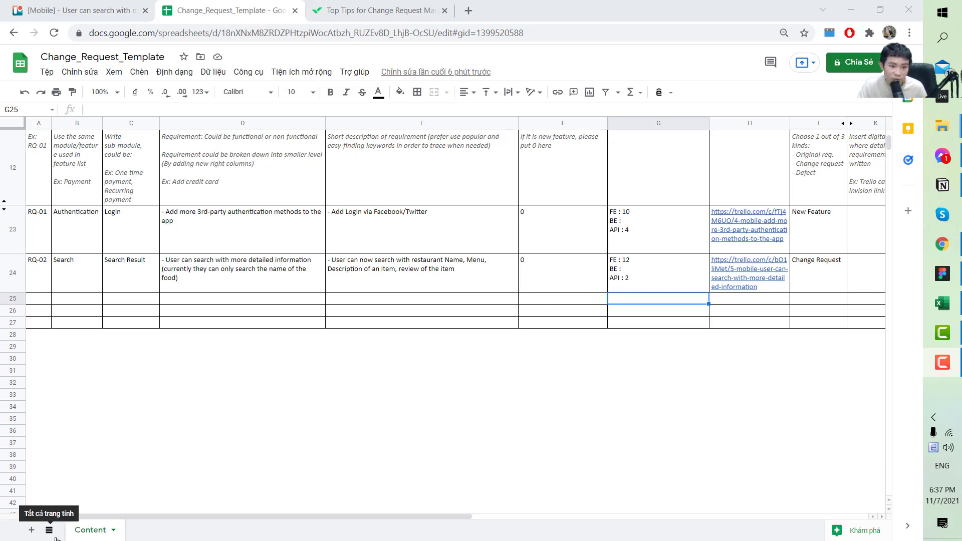
{"action": "scroll", "coordinate": [143, 400], "scroll_direction": "up", "scroll_amount": 3}
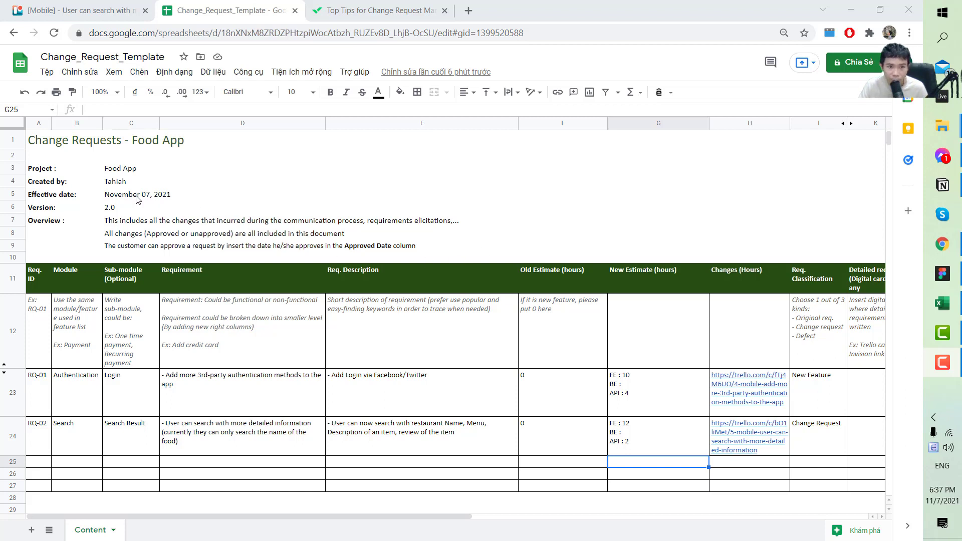
{"action": "left_click_drag", "start_coordinate": [185, 141], "coordinate": [421, 351]}
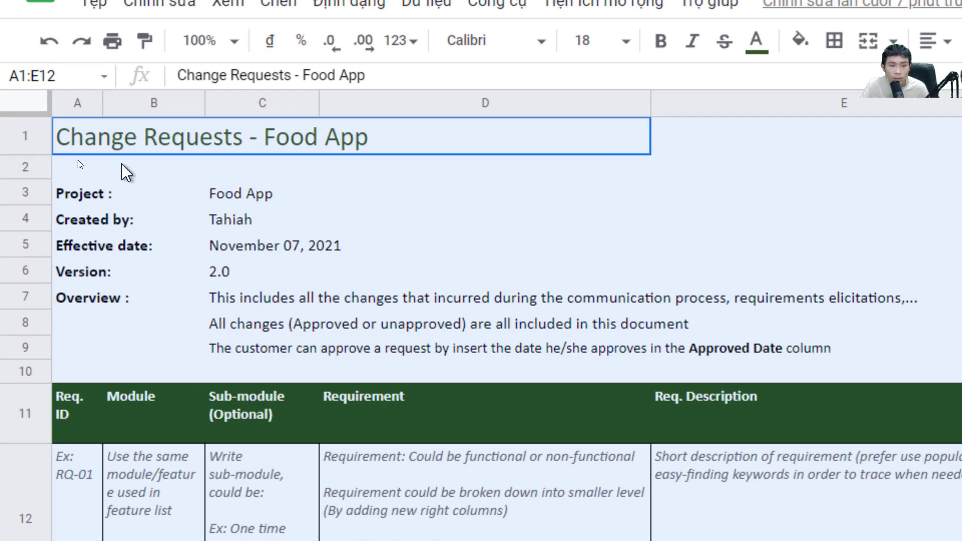
{"action": "left_click", "coordinate": [60, 142]}
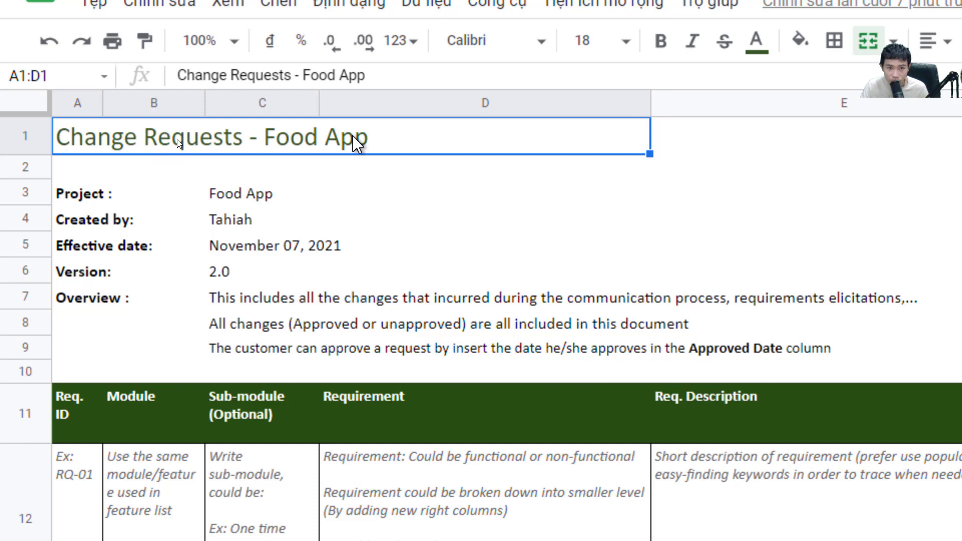
{"action": "left_click_drag", "start_coordinate": [123, 189], "coordinate": [280, 174]}
{"action": "left_click", "coordinate": [92, 226]}
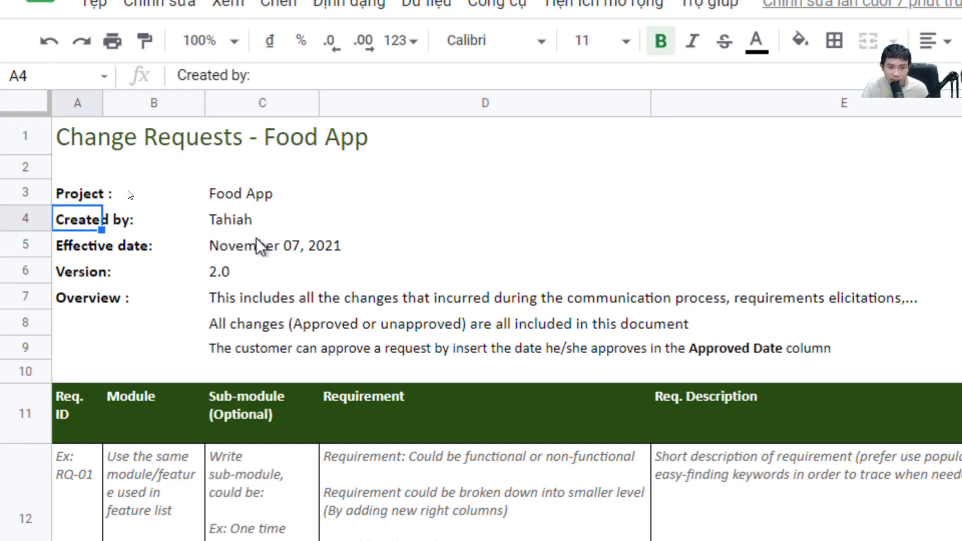
{"action": "left_click", "coordinate": [81, 255]}
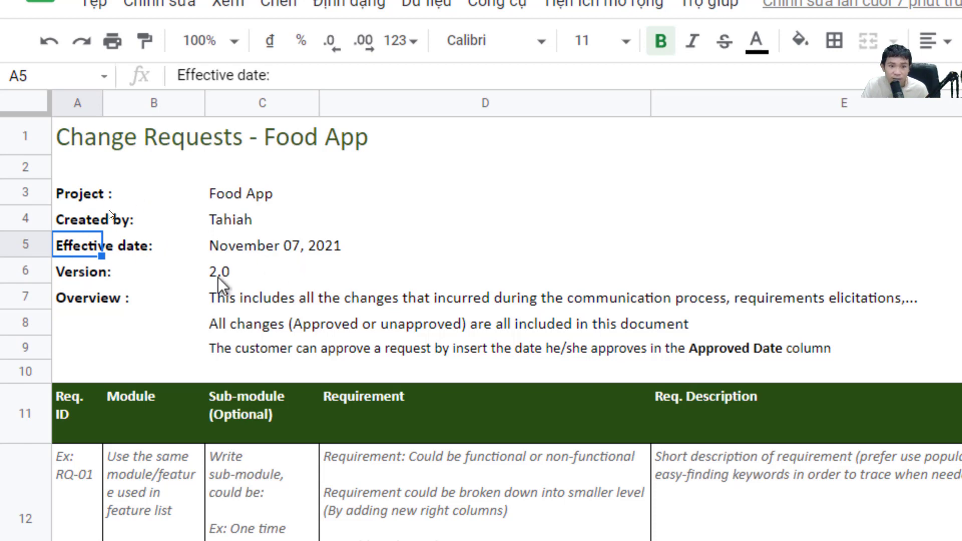
{"action": "left_click", "coordinate": [219, 277]}
{"action": "left_click", "coordinate": [95, 297]}
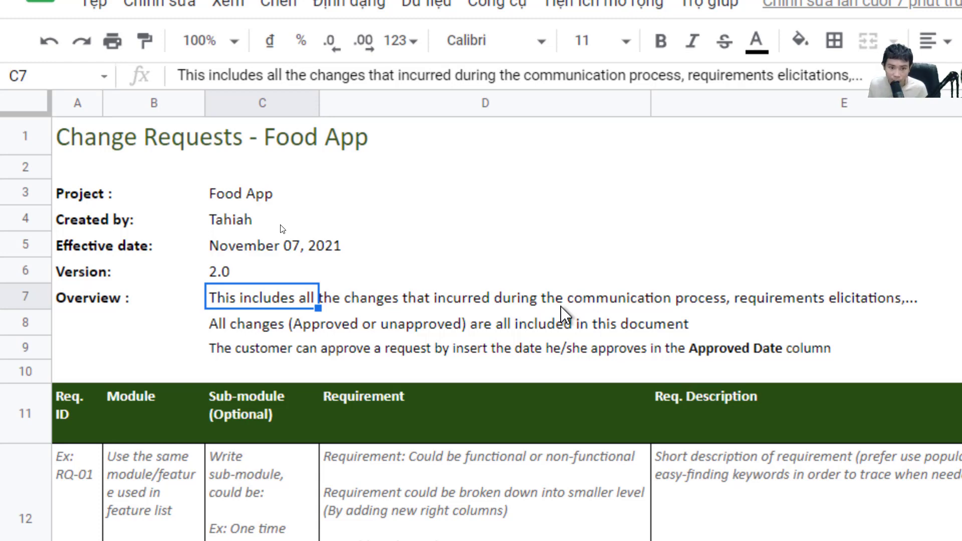
{"action": "left_click", "coordinate": [264, 325]}
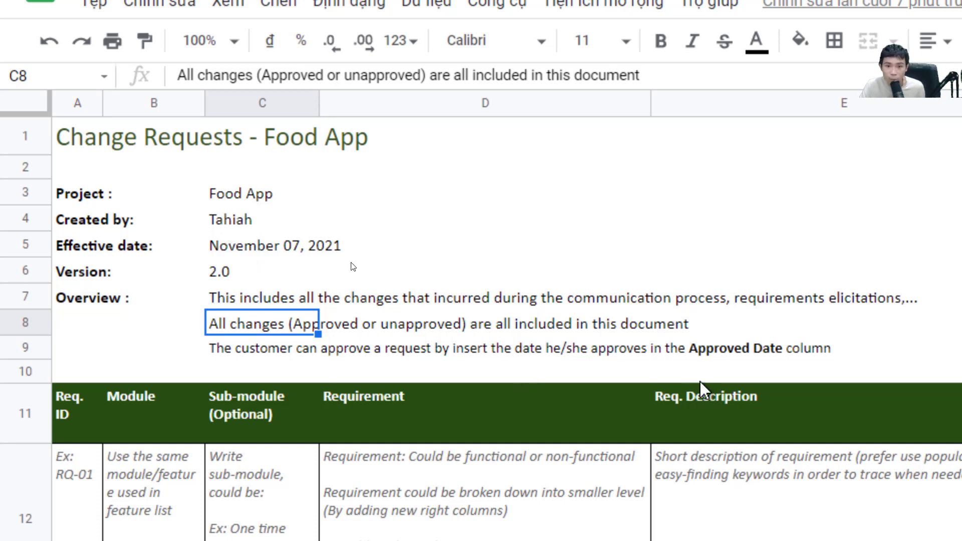
{"action": "left_click", "coordinate": [244, 351]}
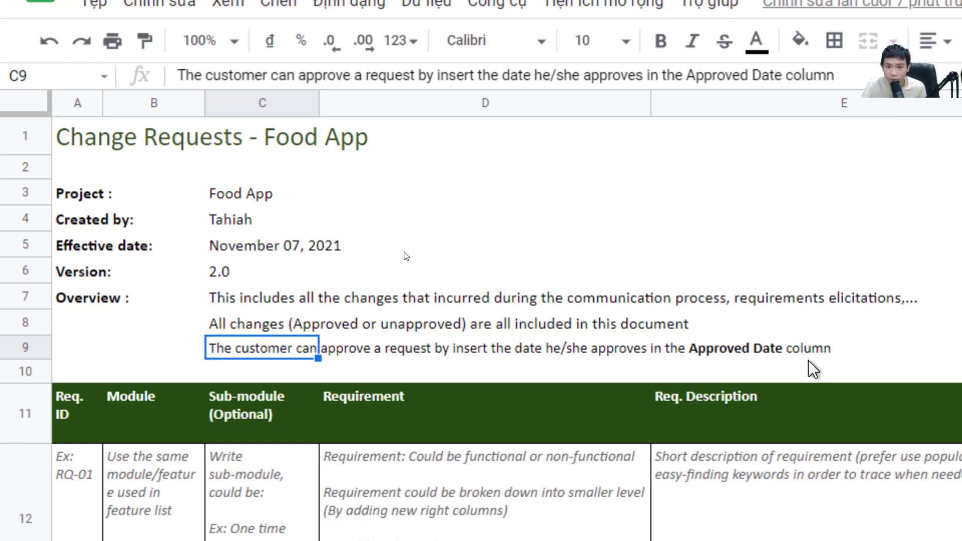
{"action": "scroll", "coordinate": [812, 369], "scroll_direction": "down", "scroll_amount": 3}
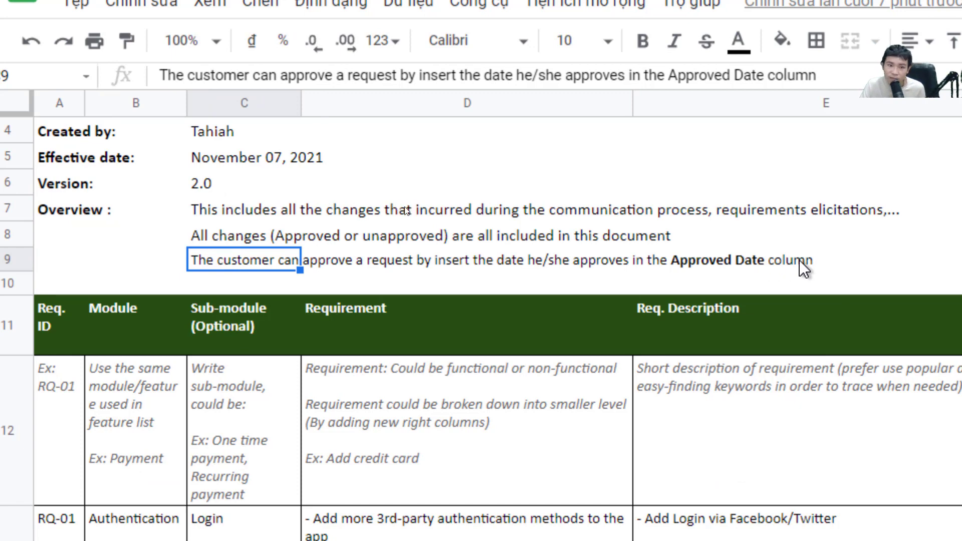
Point out the Req. ID column, request RQ-01 and its Authentication module in the table
{"action": "left_click", "coordinate": [86, 337]}
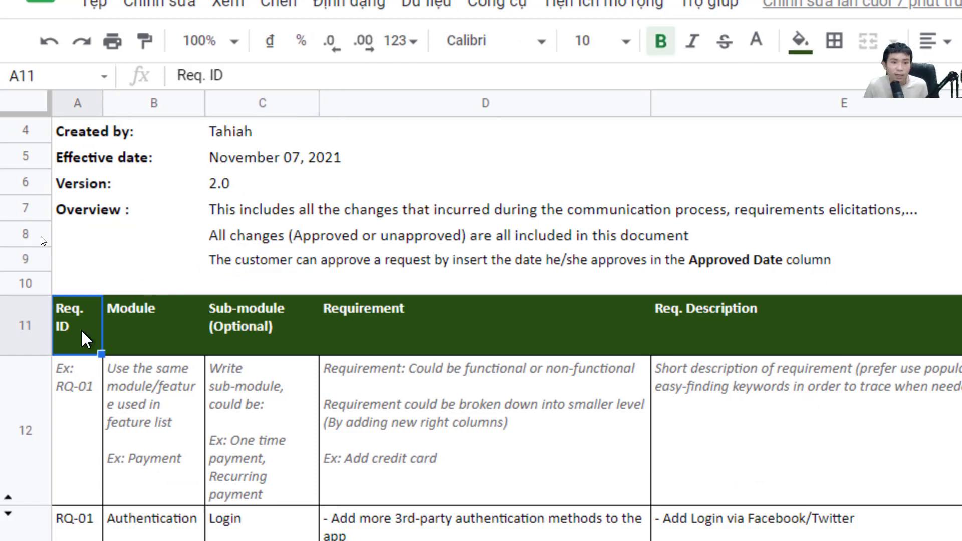
{"action": "scroll", "coordinate": [219, 388], "scroll_direction": "up", "scroll_amount": 3}
{"action": "scroll", "coordinate": [219, 391], "scroll_direction": "down", "scroll_amount": 3}
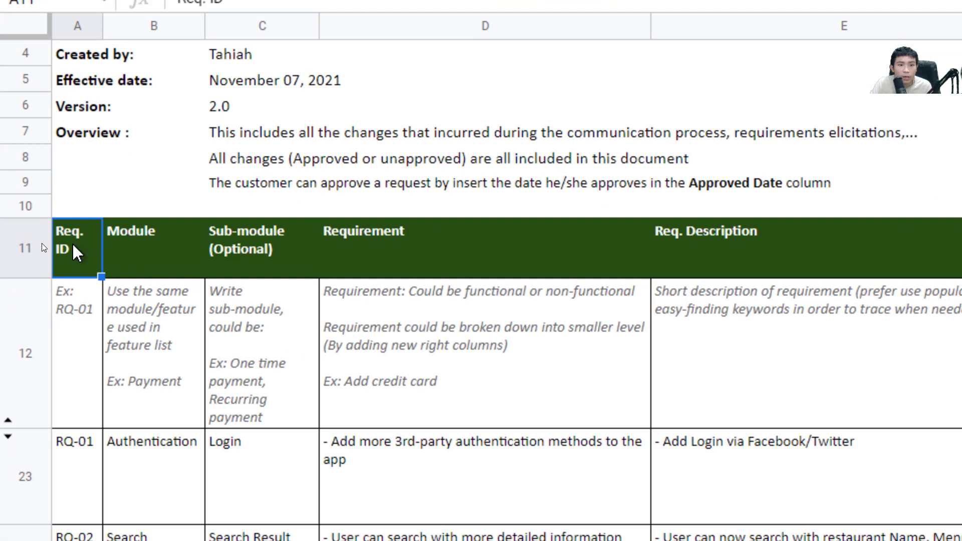
{"action": "scroll", "coordinate": [42, 244], "scroll_direction": "down", "scroll_amount": 3}
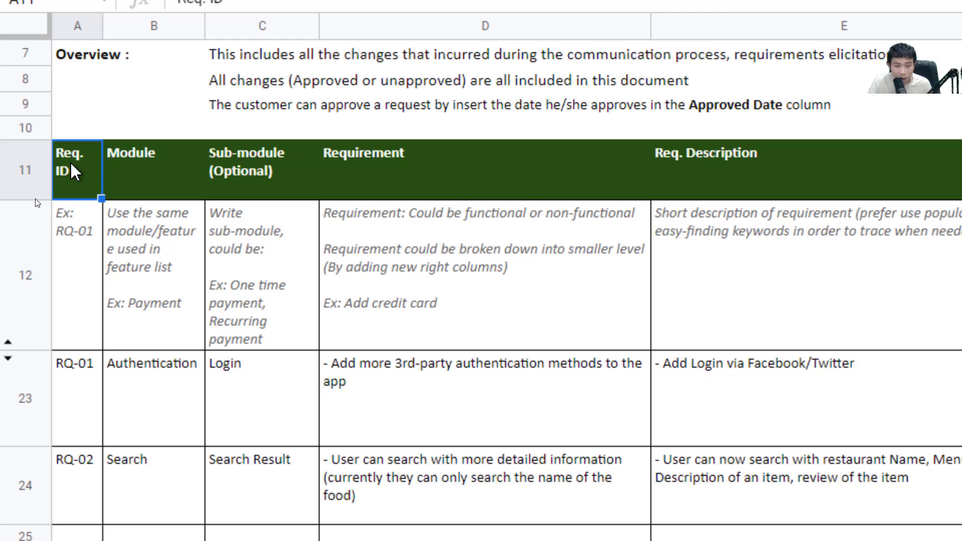
{"action": "left_click", "coordinate": [80, 403]}
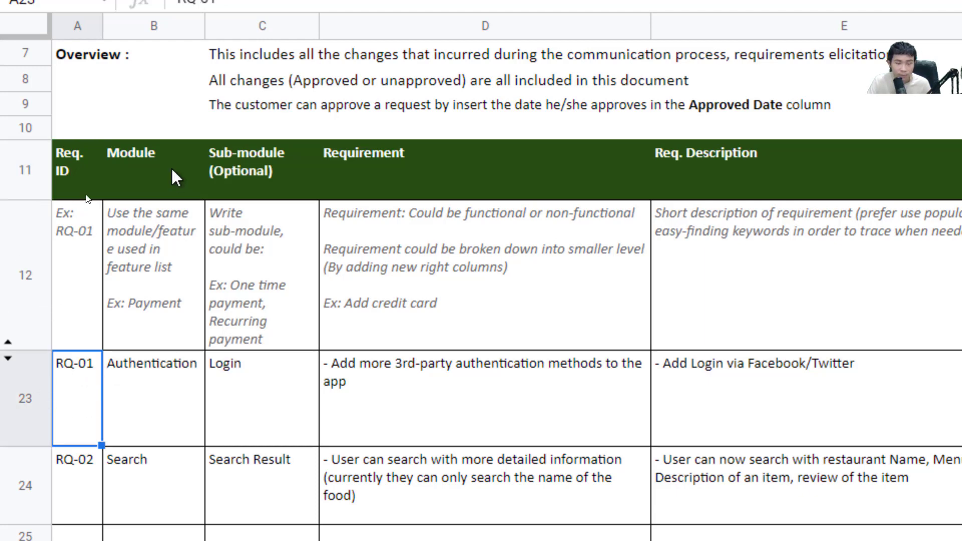
{"action": "left_click", "coordinate": [155, 426]}
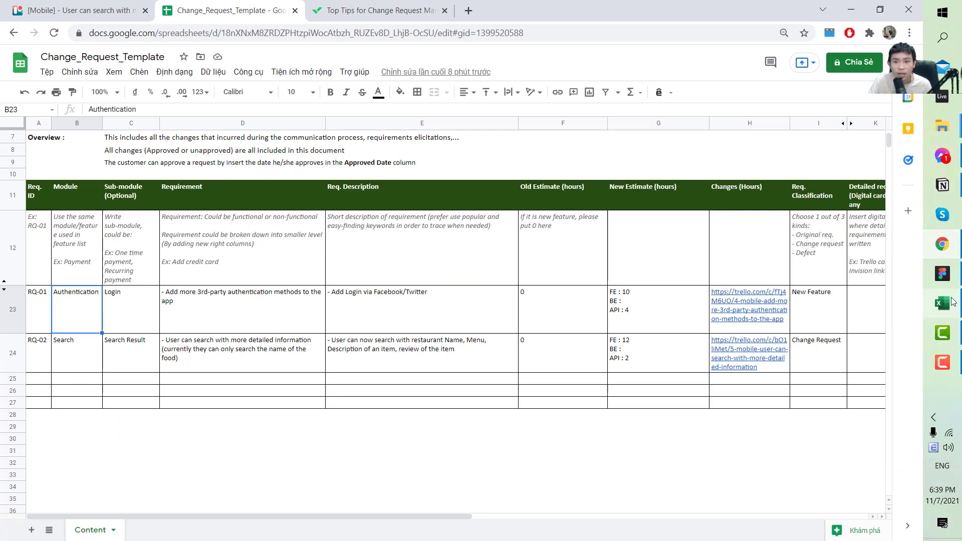
Look over the Figma kit's Create account and Login frames, then return to the spreadsheet
{"action": "left_click", "coordinate": [943, 273]}
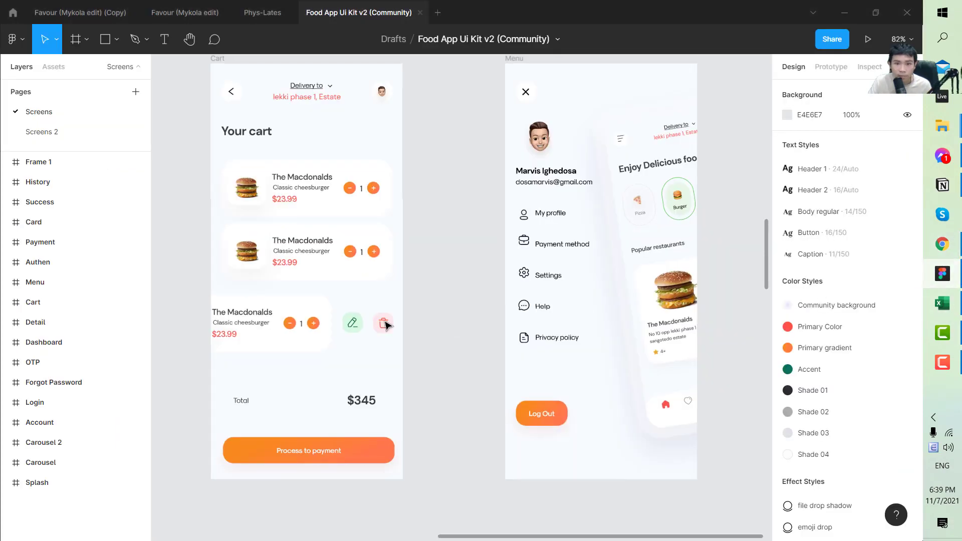
{"action": "scroll", "coordinate": [386, 325], "scroll_direction": "up", "scroll_amount": 10}
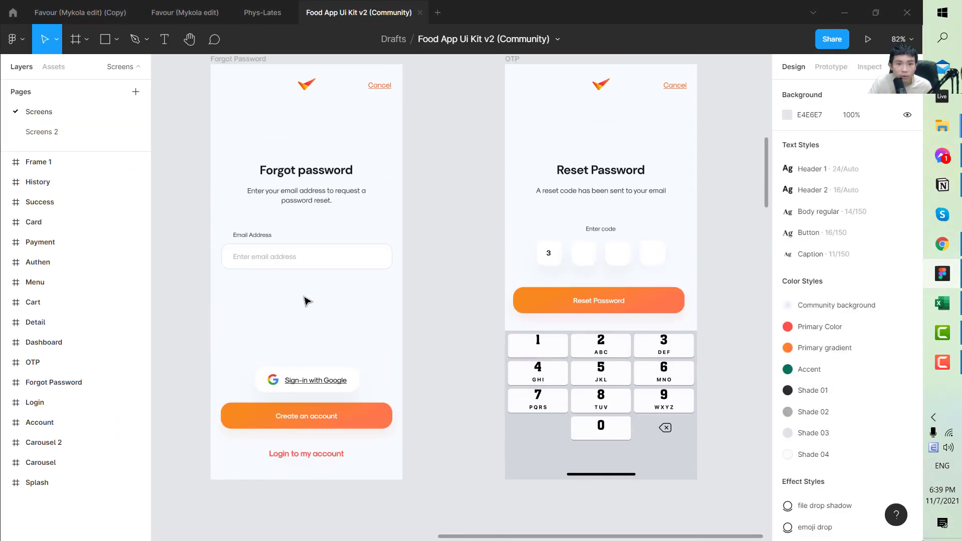
{"action": "scroll", "coordinate": [308, 301], "scroll_direction": "up", "scroll_amount": 13}
{"action": "scroll", "coordinate": [307, 299], "scroll_direction": "down", "scroll_amount": 16}
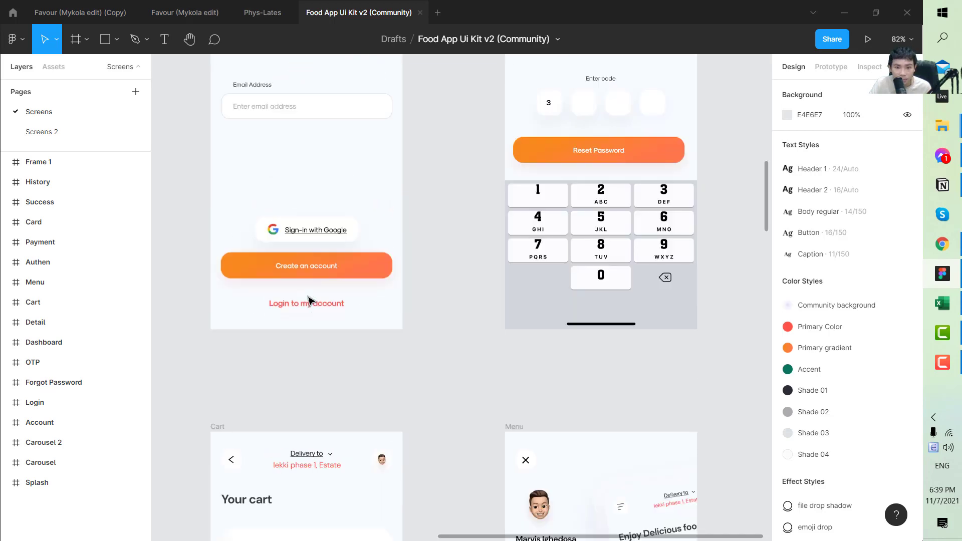
{"action": "scroll", "coordinate": [307, 300], "scroll_direction": "up", "scroll_amount": 12}
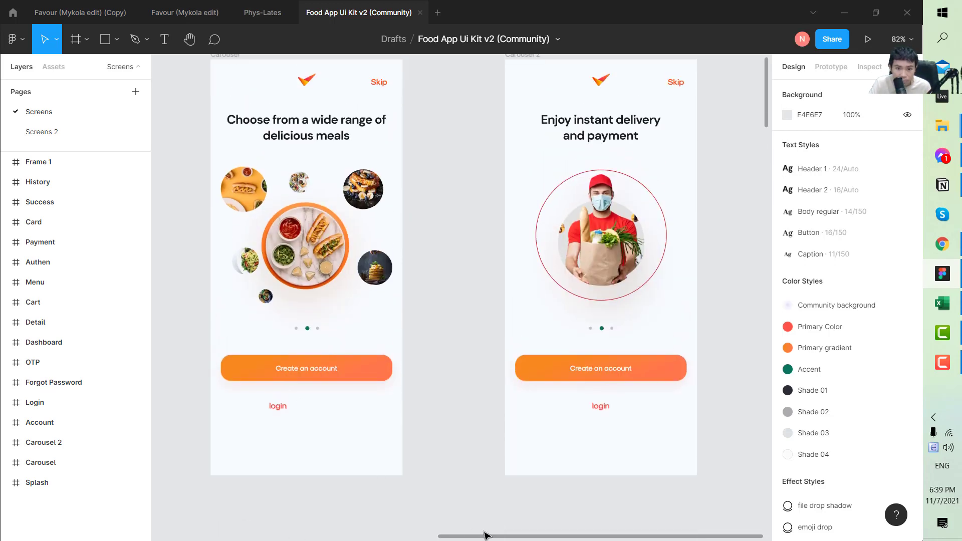
{"action": "left_click_drag", "start_coordinate": [485, 536], "coordinate": [209, 518]}
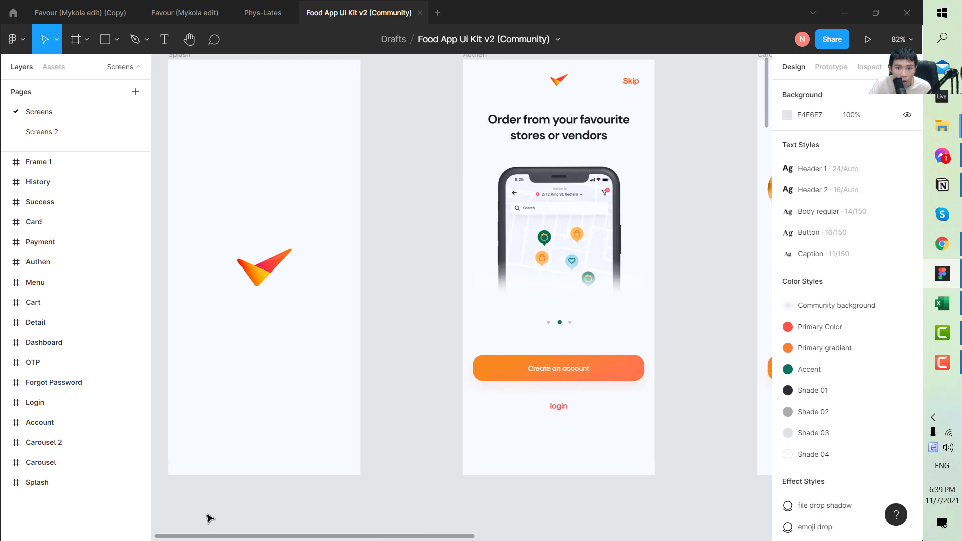
{"action": "scroll", "coordinate": [270, 451], "scroll_direction": "down", "scroll_amount": 10}
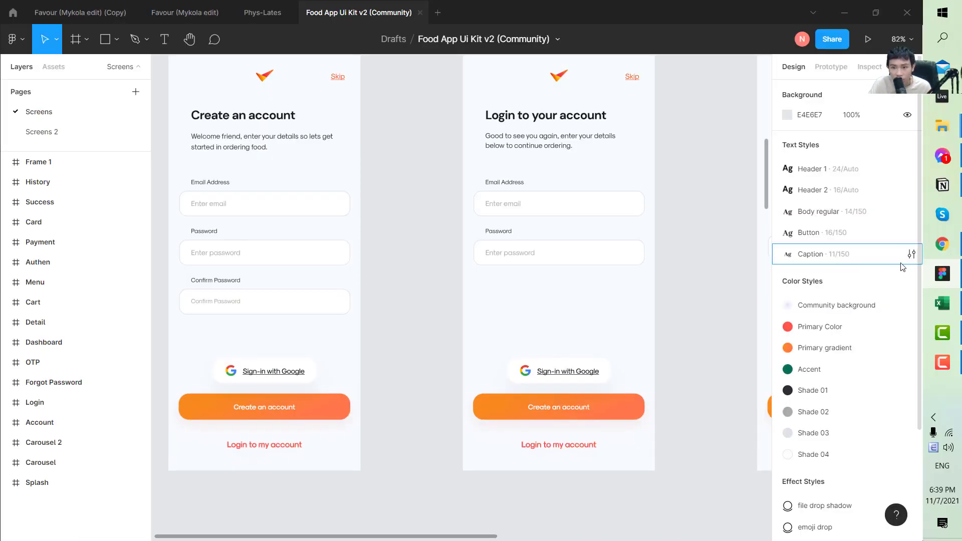
{"action": "left_click", "coordinate": [935, 256]}
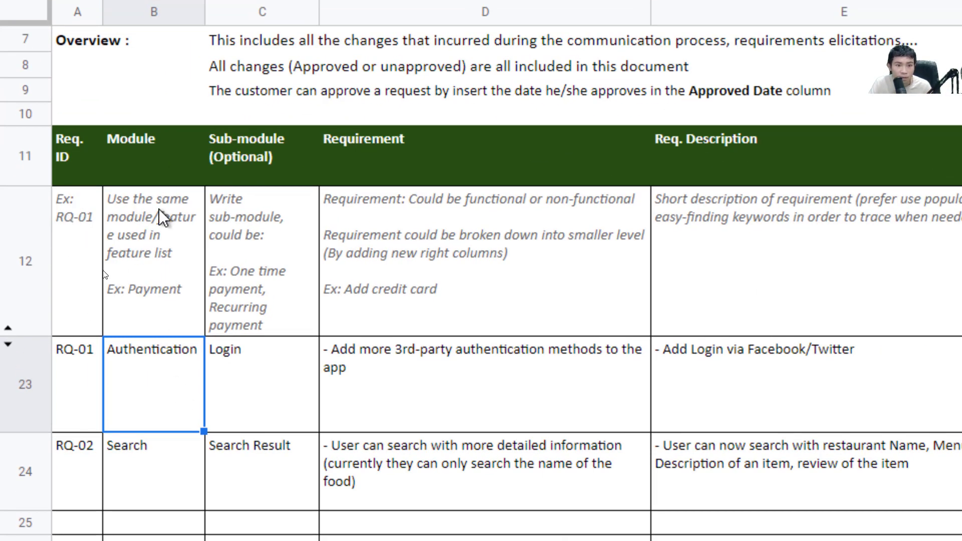
{"action": "left_click", "coordinate": [274, 398]}
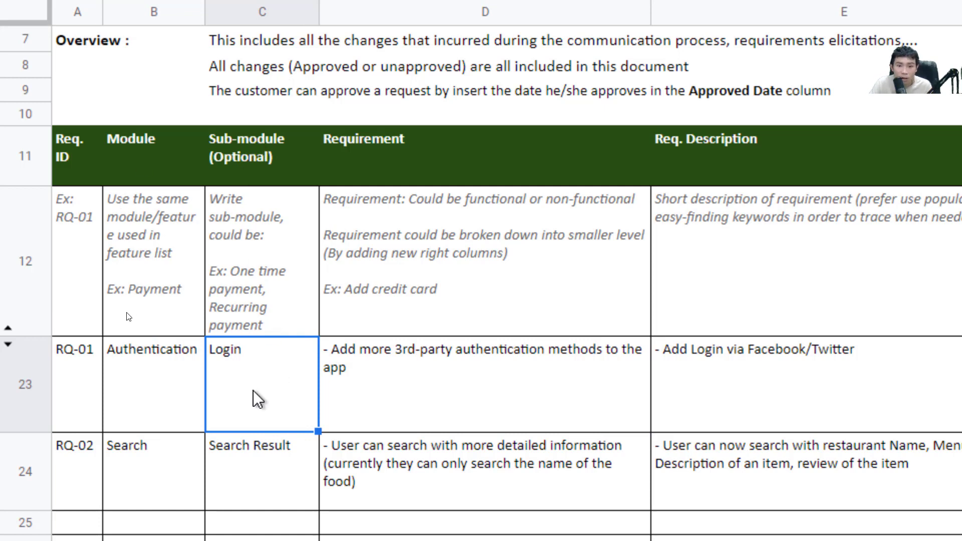
{"action": "key", "text": "Right"}
{"action": "key", "text": "Right"}
{"action": "key", "text": "Right"}
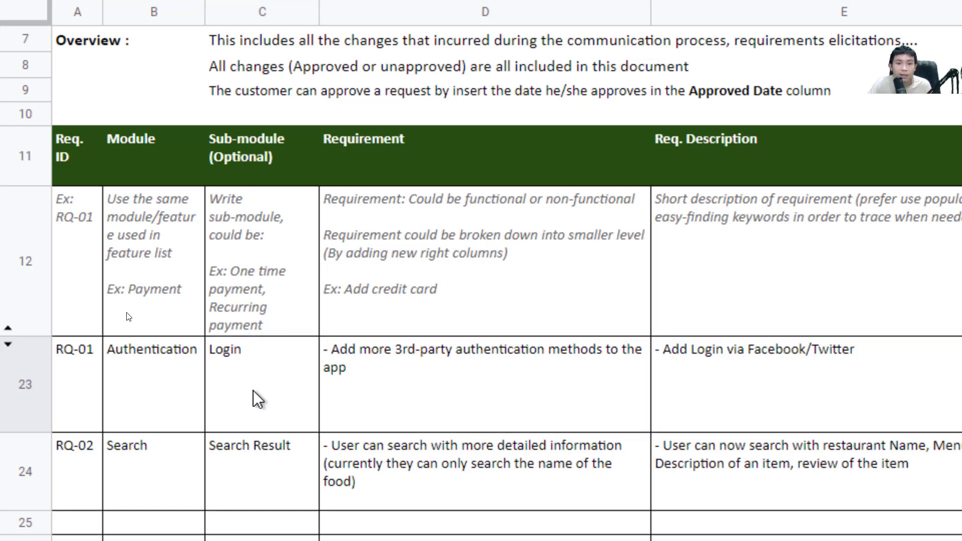
{"action": "left_click", "coordinate": [426, 377]}
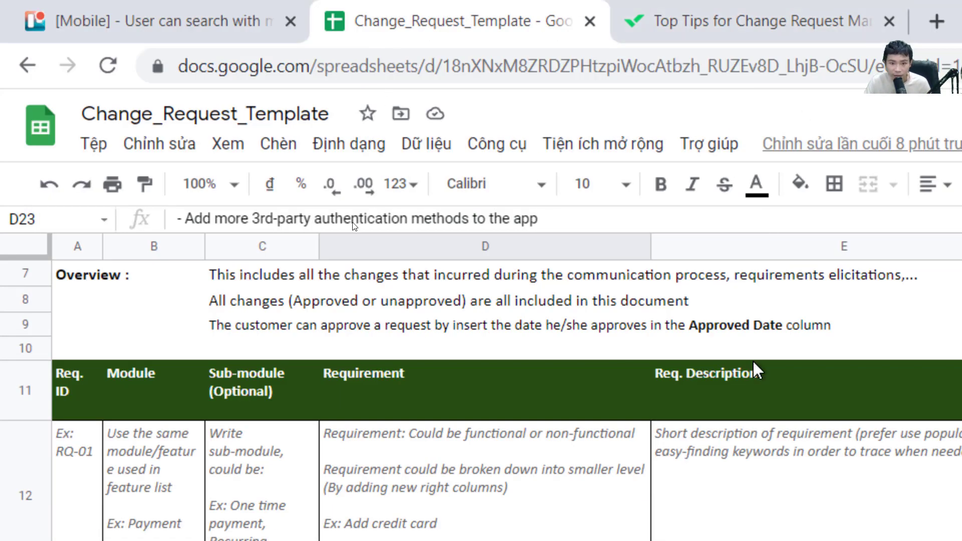
{"action": "scroll", "coordinate": [626, 228], "scroll_direction": "down", "scroll_amount": 5}
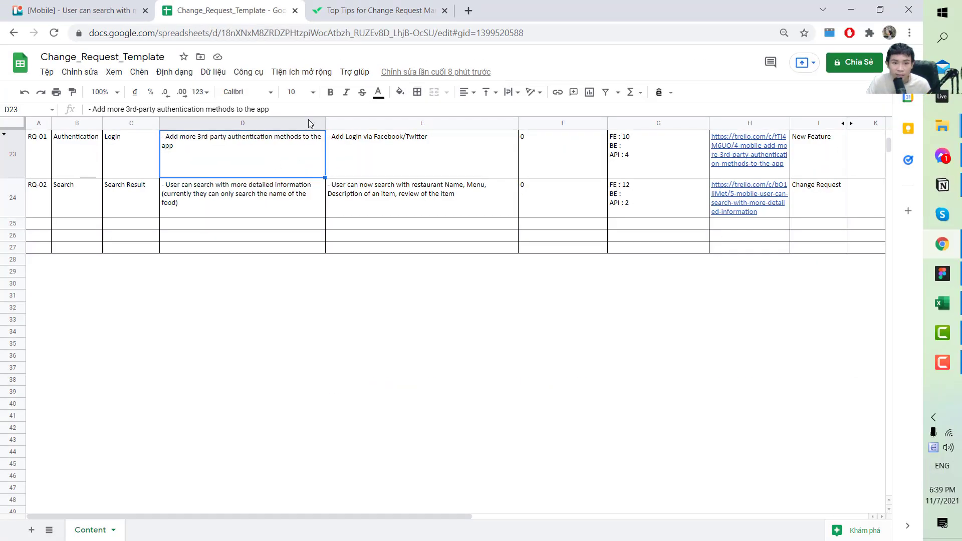
{"action": "scroll", "coordinate": [361, 210], "scroll_direction": "up", "scroll_amount": 3}
{"action": "left_click", "coordinate": [400, 284]}
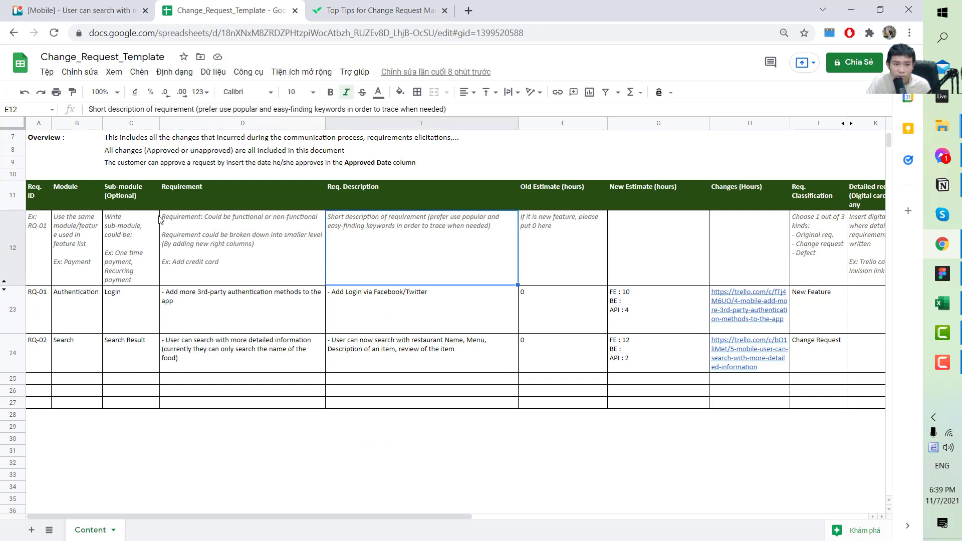
{"action": "left_click_drag", "start_coordinate": [38, 193], "coordinate": [633, 355]}
{"action": "left_click", "coordinate": [450, 336]}
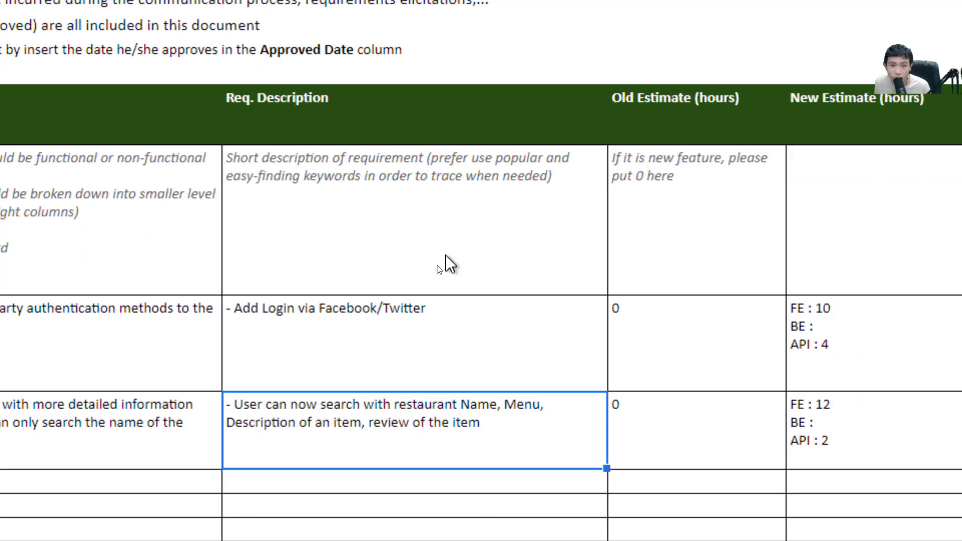
{"action": "left_click", "coordinate": [237, 106]}
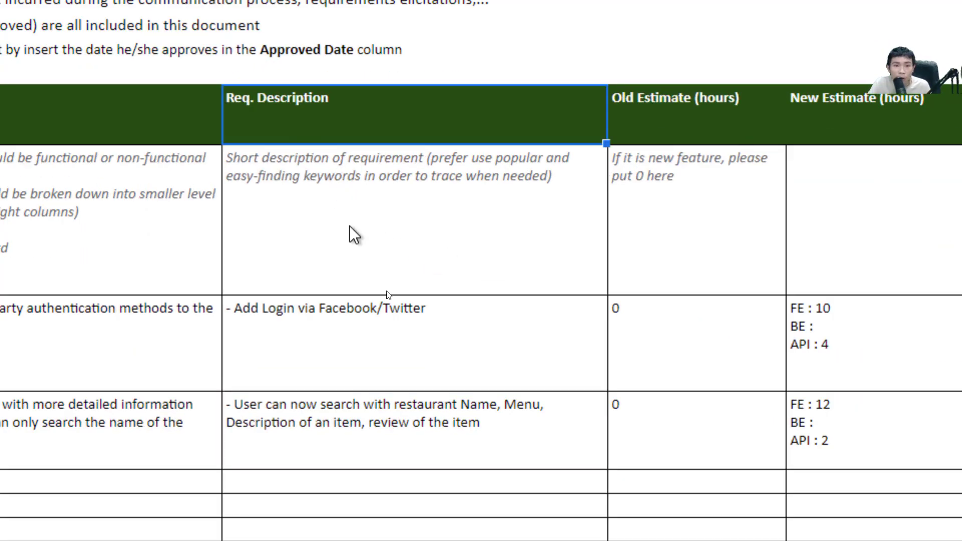
{"action": "left_click", "coordinate": [295, 318]}
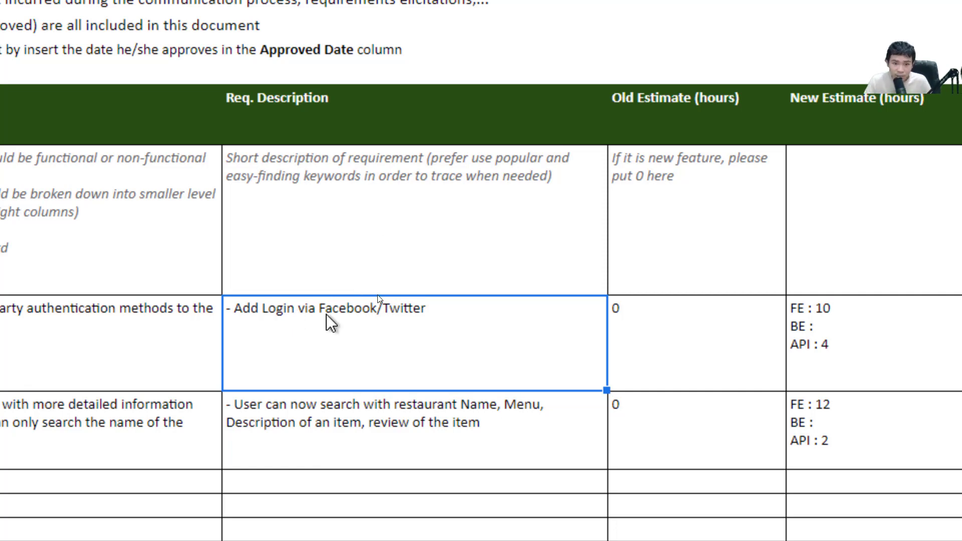
{"action": "left_click", "coordinate": [702, 317]}
{"action": "key", "text": "Right"}
{"action": "scroll", "coordinate": [713, 300], "scroll_direction": "right", "scroll_amount": 6}
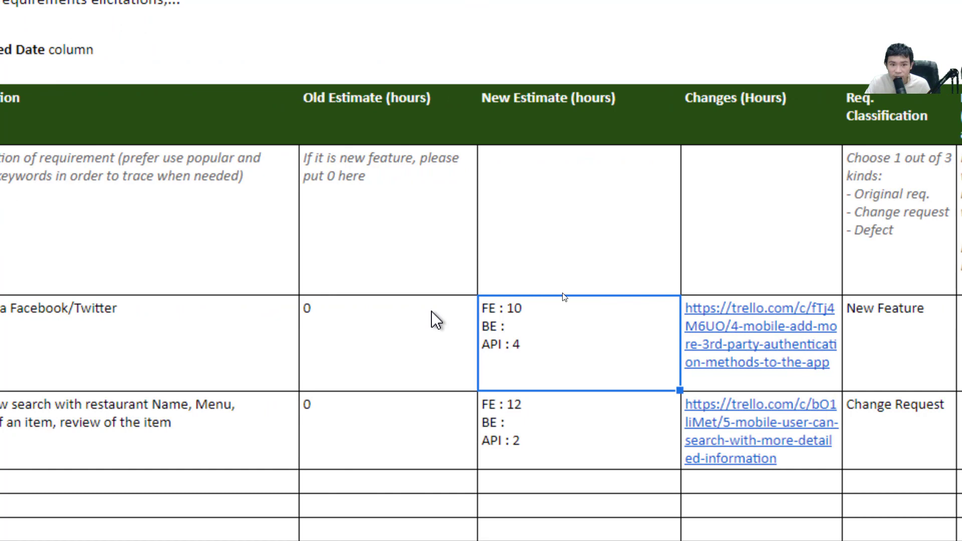
{"action": "left_click", "coordinate": [381, 320]}
{"action": "scroll", "coordinate": [844, 344], "scroll_direction": "right", "scroll_amount": 2}
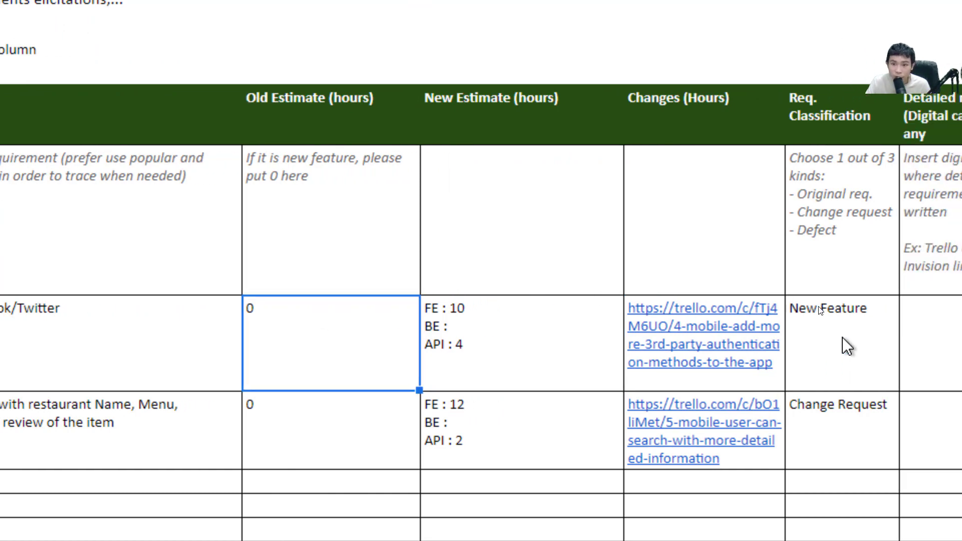
{"action": "left_click", "coordinate": [848, 344]}
{"action": "left_click", "coordinate": [275, 366]}
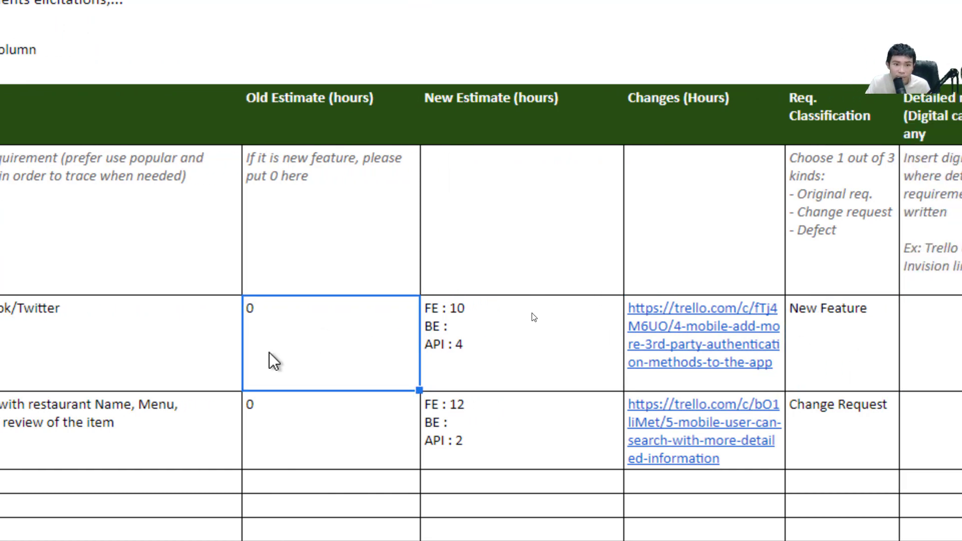
{"action": "left_click", "coordinate": [506, 316]}
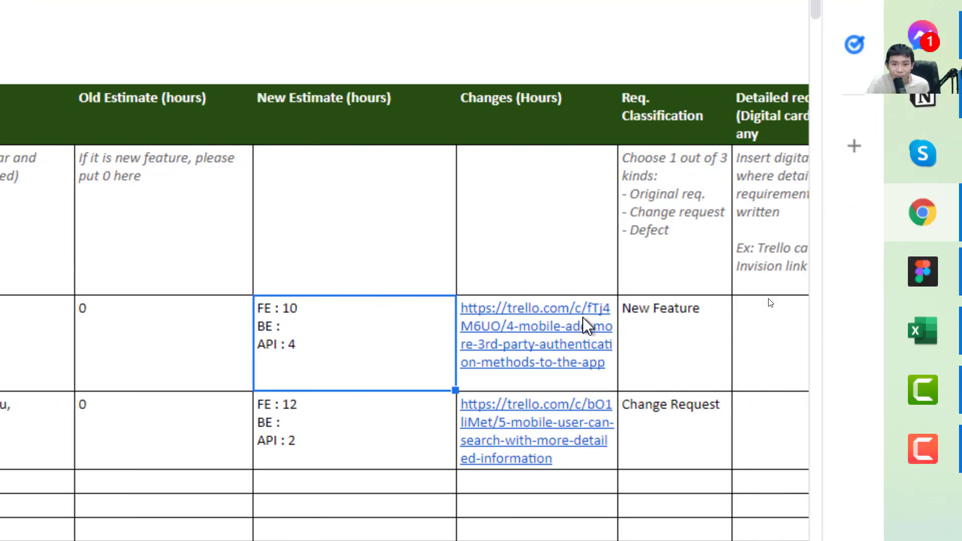
Paste both requests' Trello links into the Detailed req. (Digital card) cells
{"action": "key", "text": "Right"}
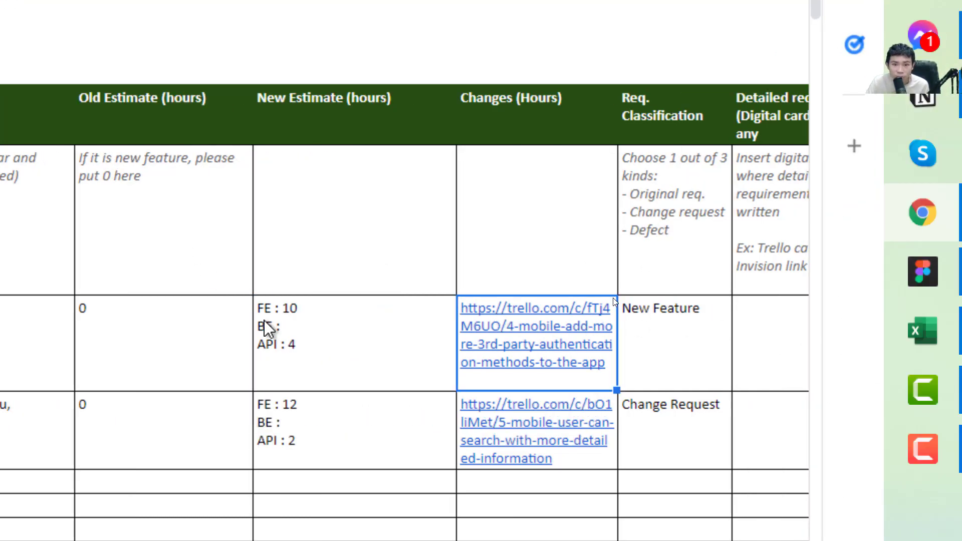
{"action": "mouse_move", "coordinate": [521, 321]}
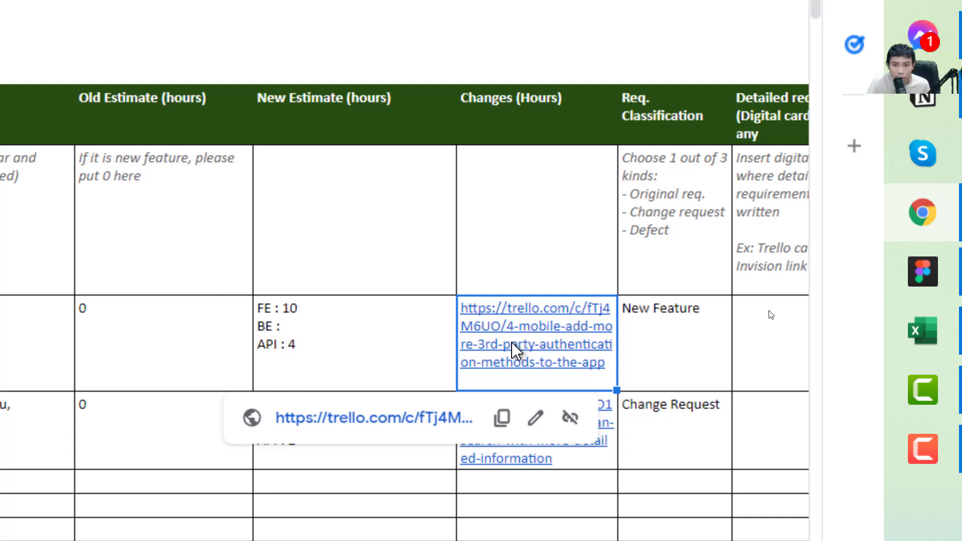
{"action": "left_click", "coordinate": [767, 353]}
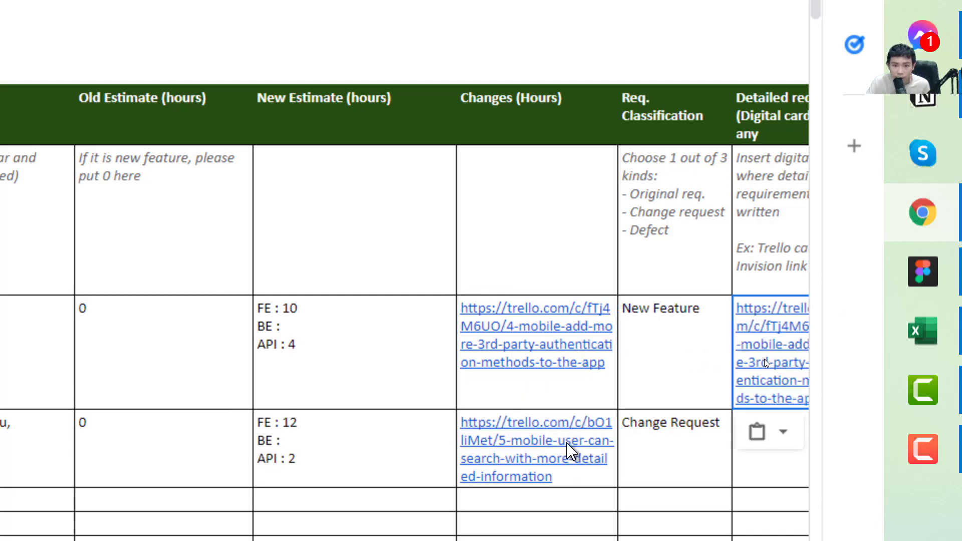
{"action": "mouse_move", "coordinate": [596, 488]}
{"action": "left_click", "coordinate": [777, 459]}
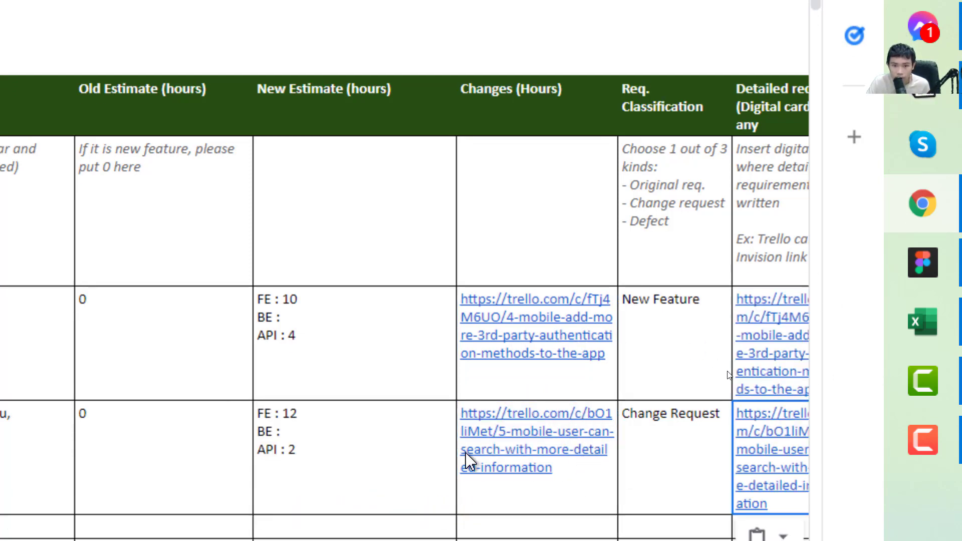
Clear the old links from Changes (Hours) and enter 14 for the first request
{"action": "left_click", "coordinate": [570, 478]}
{"action": "key", "text": "Delete"}
{"action": "left_click", "coordinate": [559, 378]}
{"action": "key", "text": "Delete"}
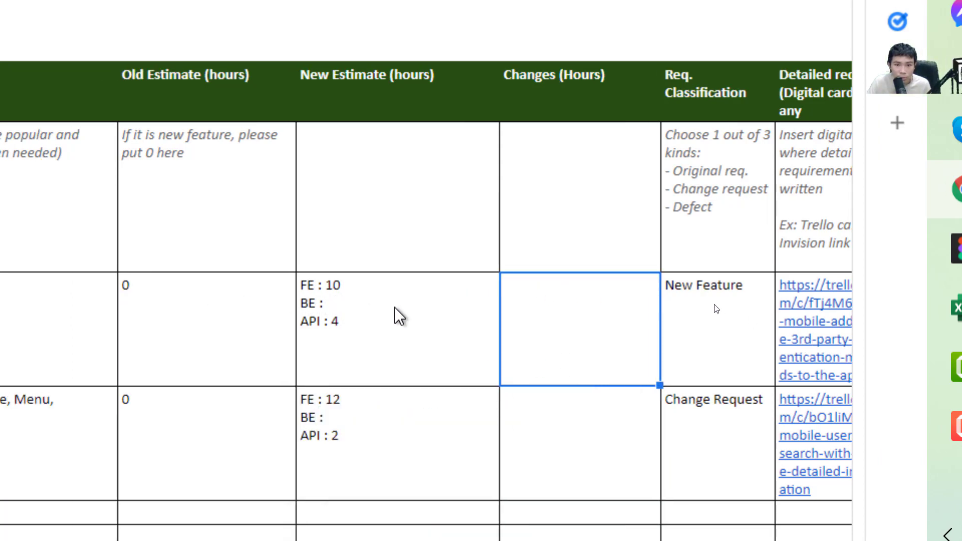
{"action": "type", "text": "14"}
{"action": "key", "text": "Return"}
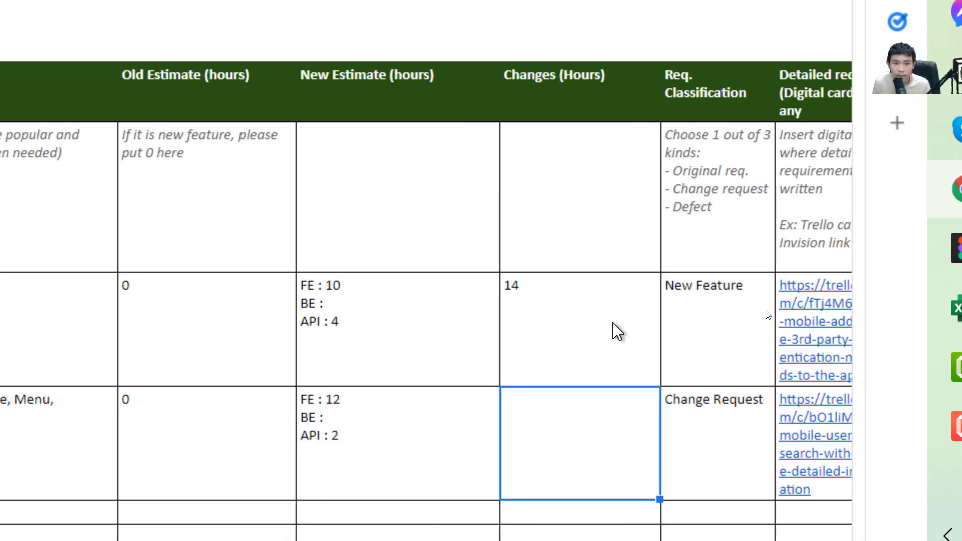
{"action": "key", "text": "Up"}
{"action": "key", "text": "Up"}
{"action": "key", "text": "Right"}
{"action": "key", "text": "Right"}
{"action": "key", "text": "Right"}
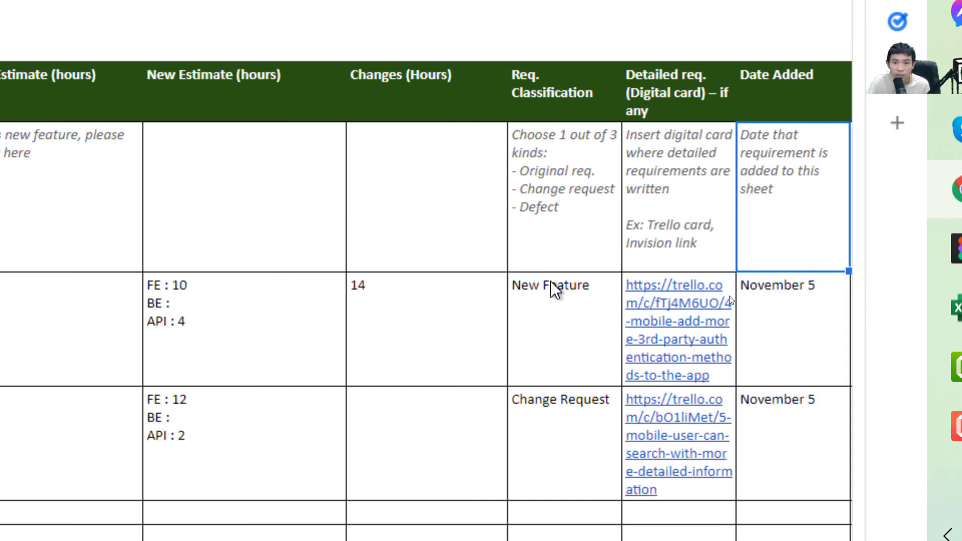
{"action": "left_click", "coordinate": [552, 247]}
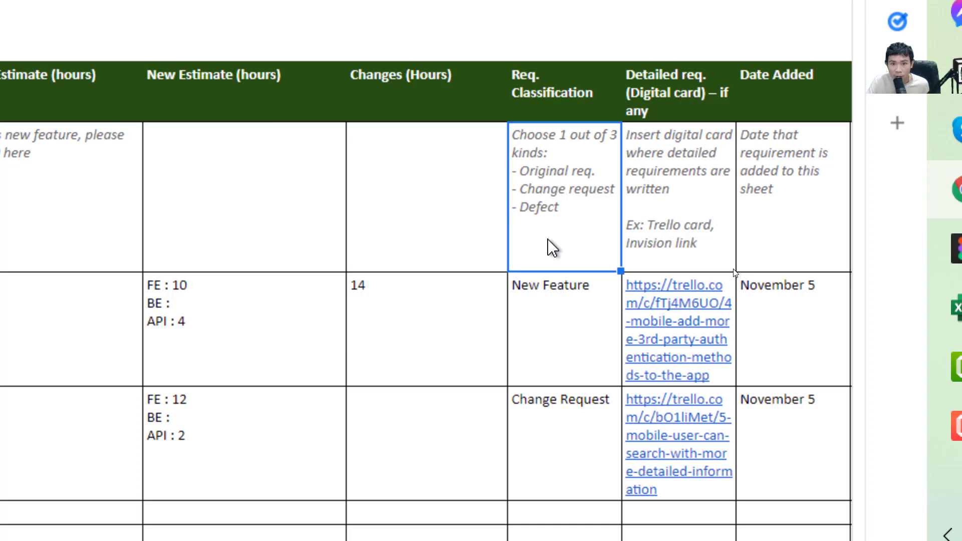
{"action": "left_click", "coordinate": [576, 319]}
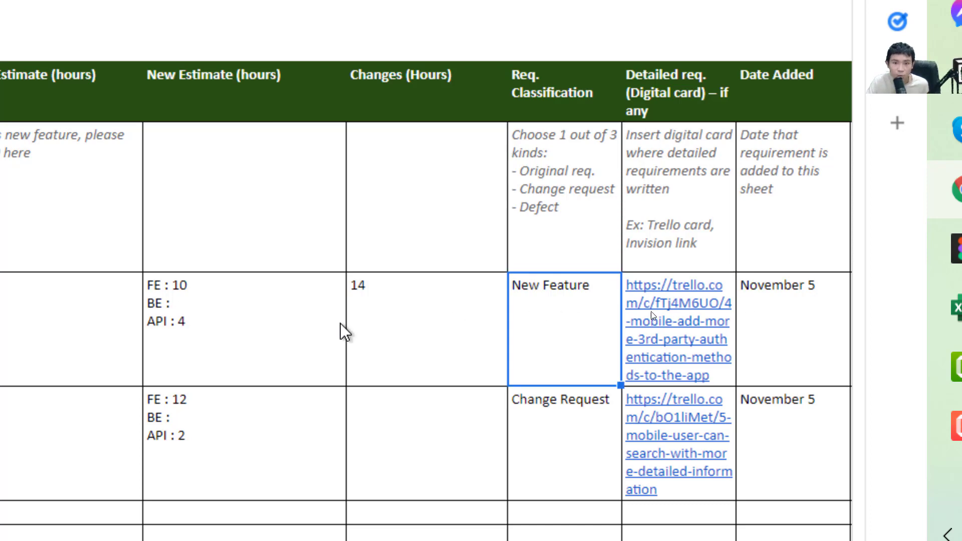
{"action": "left_click", "coordinate": [158, 351]}
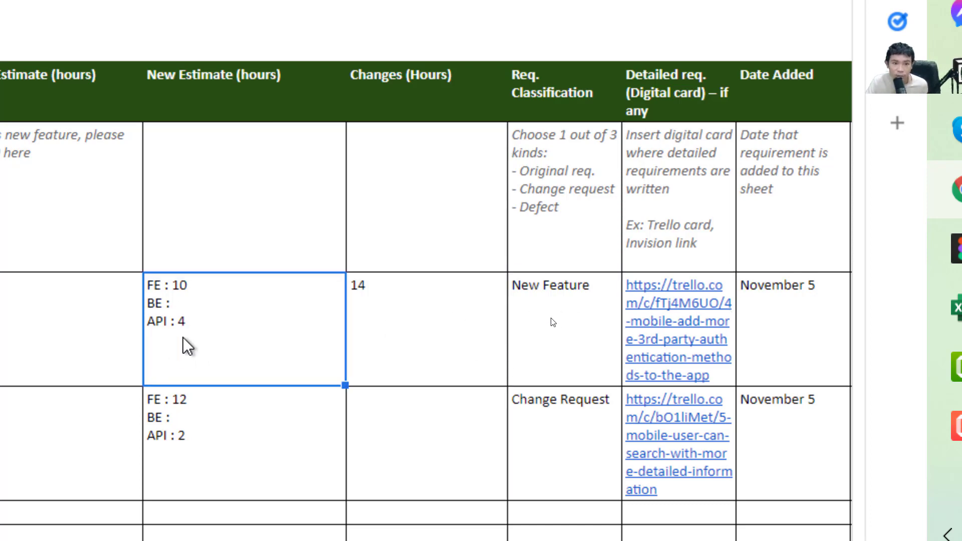
{"action": "mouse_move", "coordinate": [647, 326]}
{"action": "key", "text": "Right"}
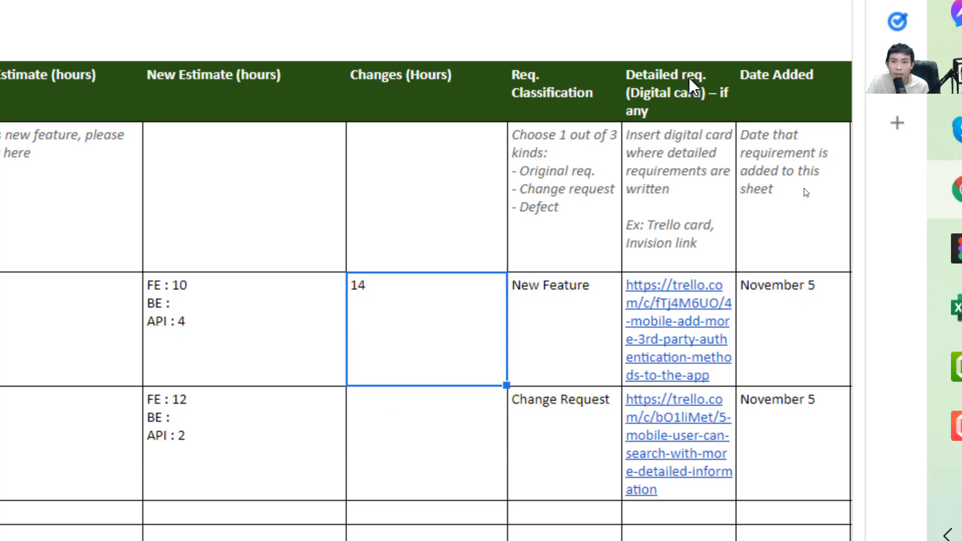
{"action": "key", "text": "Right"}
{"action": "key", "text": "Right"}
{"action": "key", "text": "Right"}
{"action": "key", "text": "Right"}
{"action": "key", "text": "Right"}
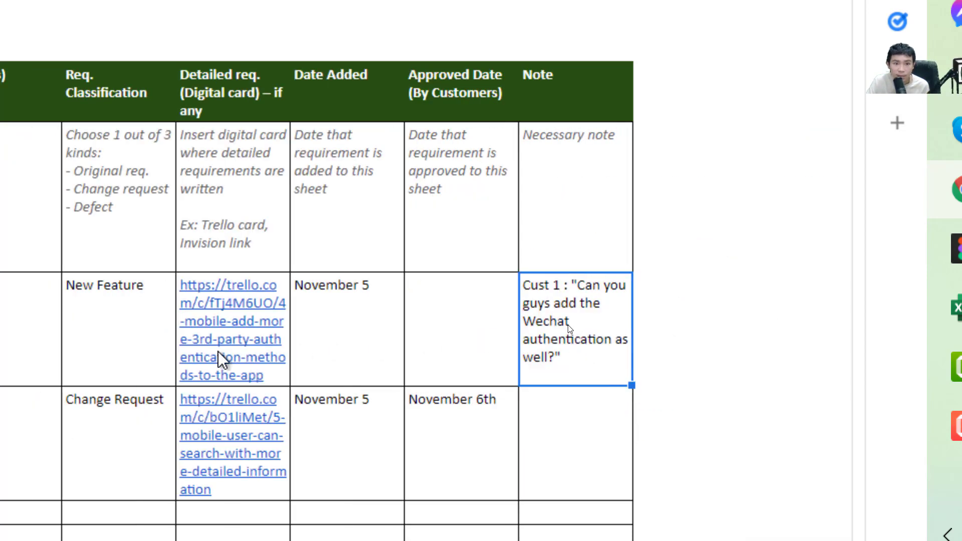
{"action": "key", "text": "Left"}
{"action": "key", "text": "Left"}
{"action": "key", "text": "Left"}
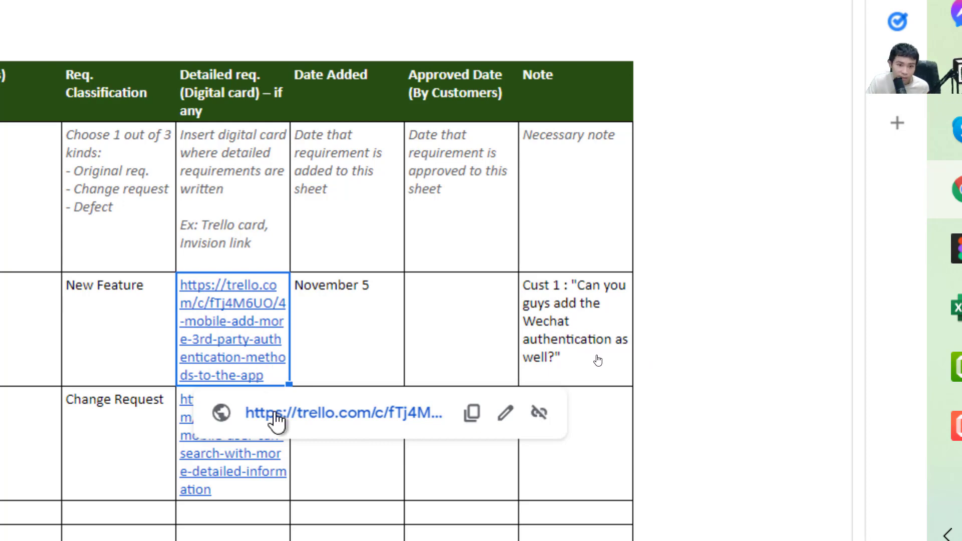
{"action": "left_click", "coordinate": [332, 290]}
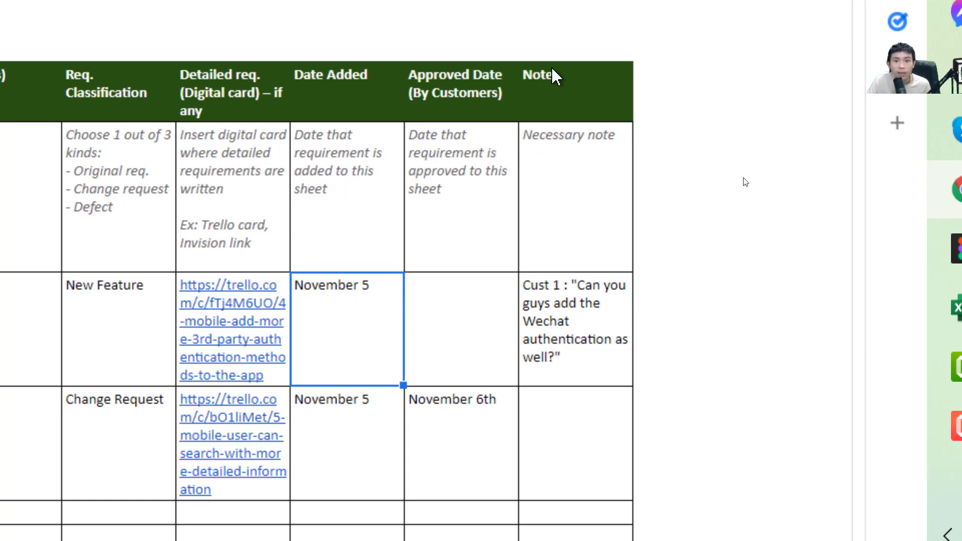
{"action": "left_click", "coordinate": [584, 347]}
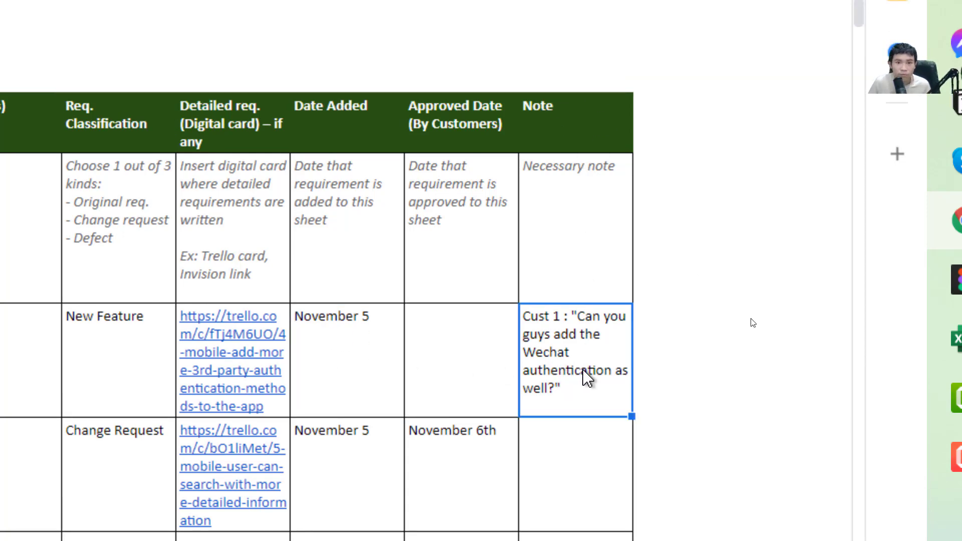
{"action": "key", "text": "Left"}
{"action": "key", "text": "Left"}
{"action": "key", "text": "Left"}
{"action": "key", "text": "Right"}
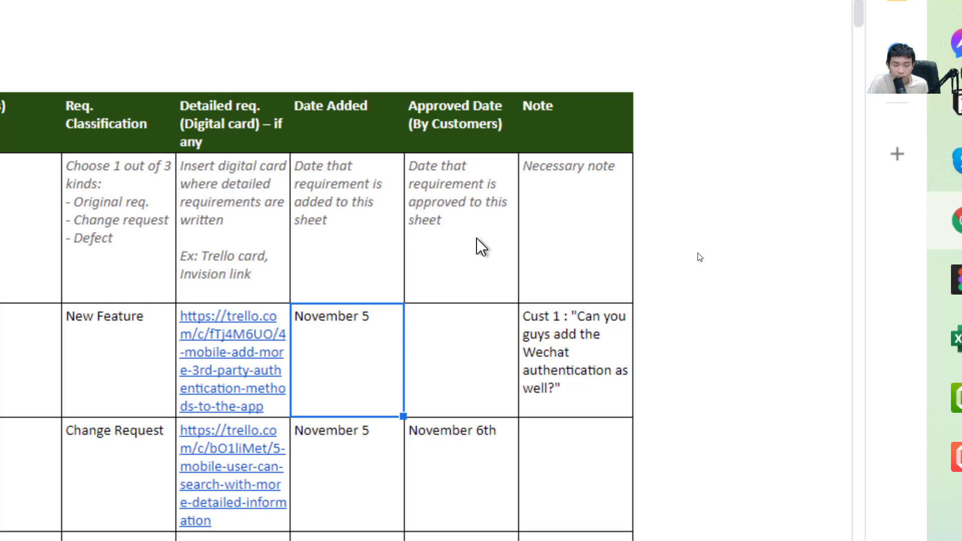
{"action": "left_click", "coordinate": [470, 348]}
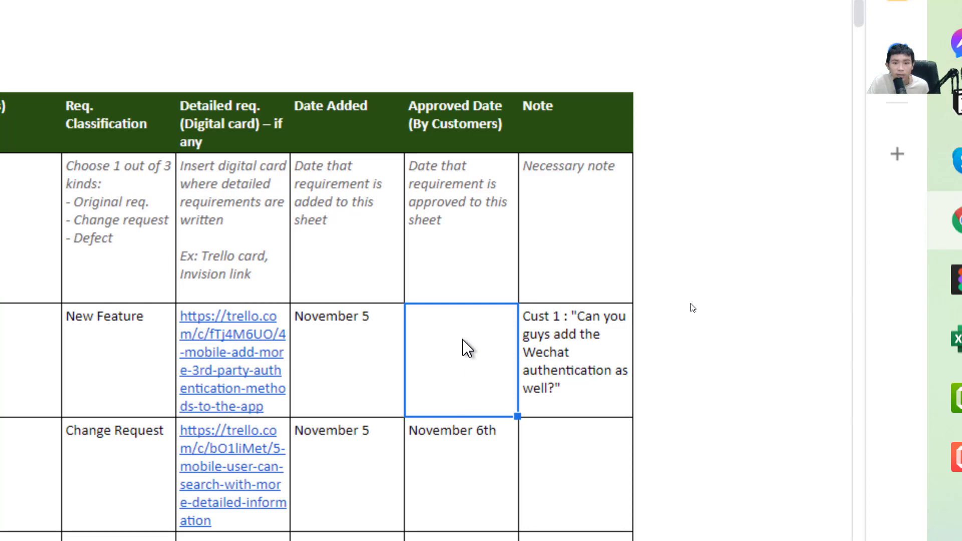
{"action": "left_click", "coordinate": [551, 340]}
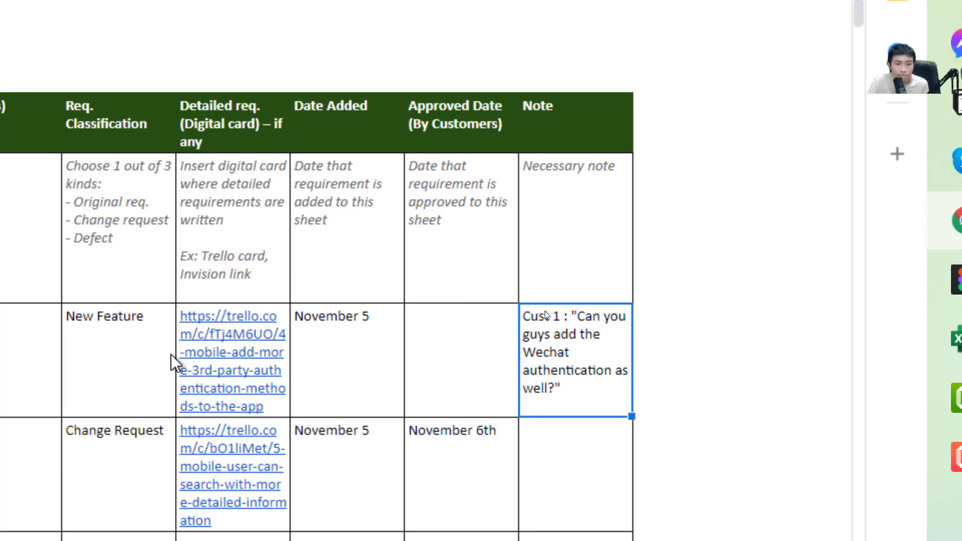
{"action": "key", "text": "Down"}
{"action": "key", "text": "Home"}
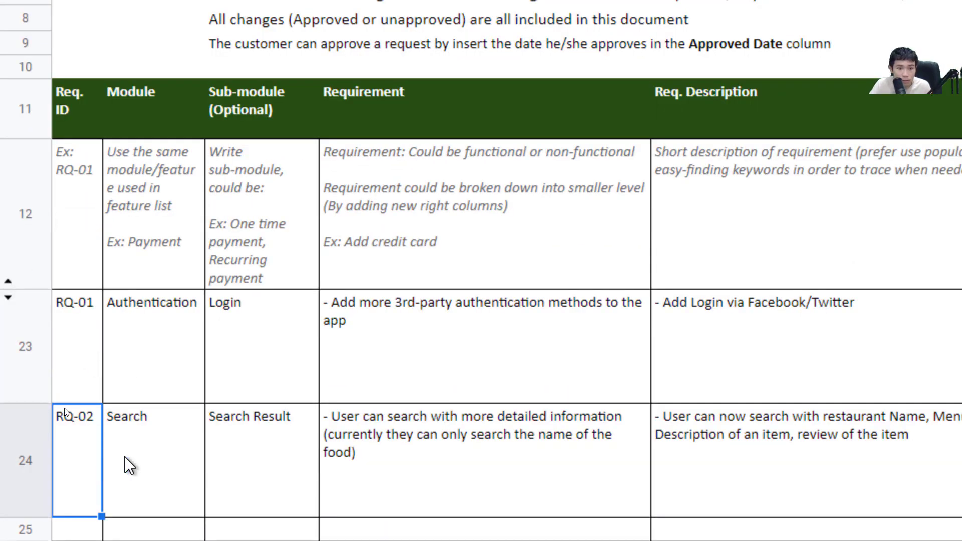
{"action": "left_click", "coordinate": [129, 457]}
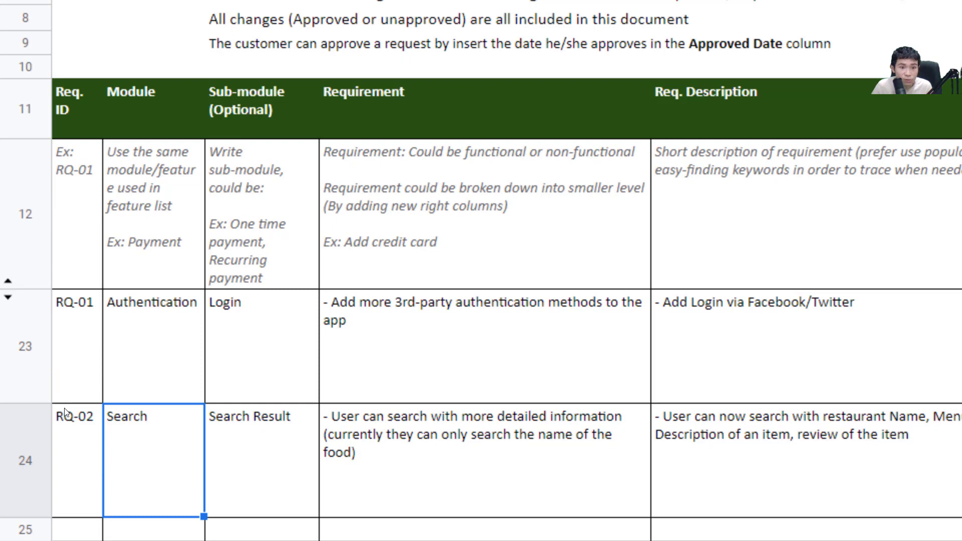
{"action": "left_click", "coordinate": [276, 468]}
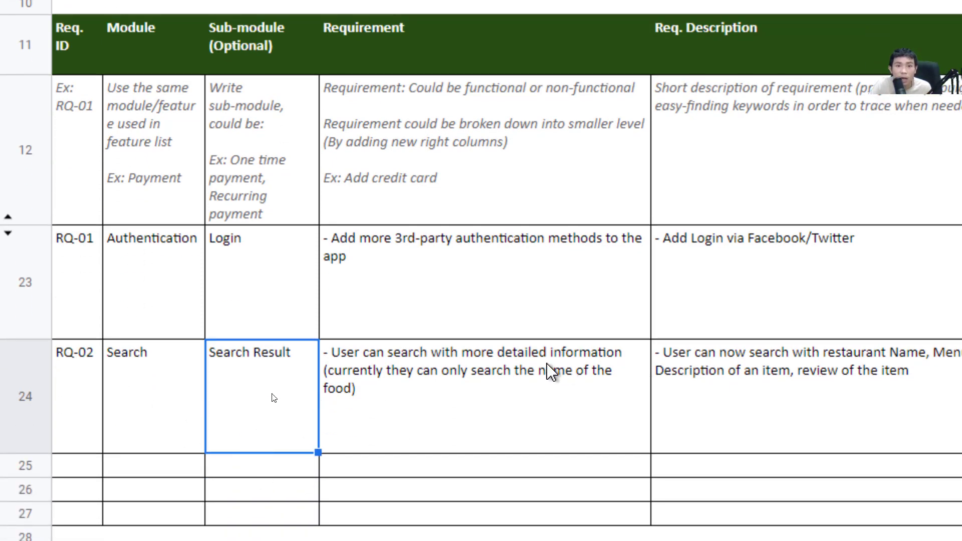
{"action": "left_click", "coordinate": [549, 371]}
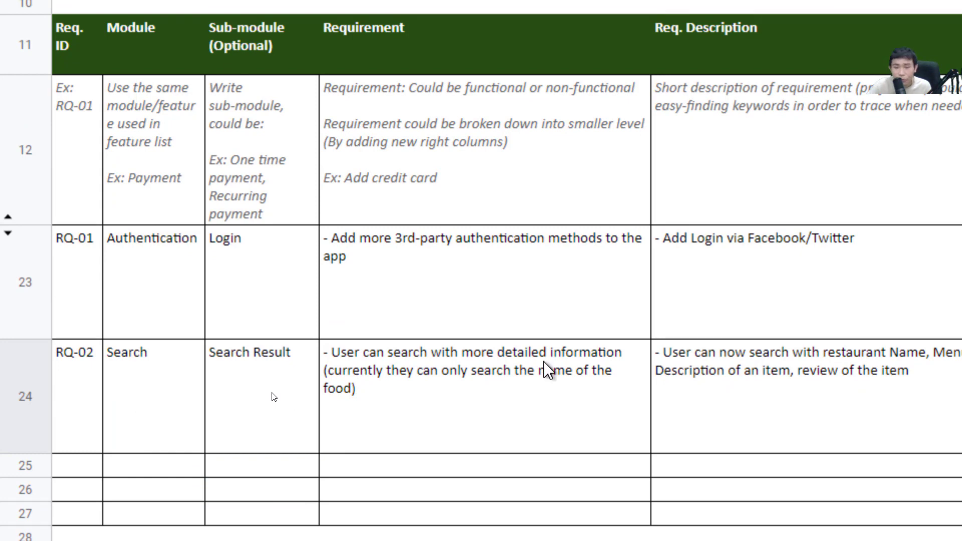
{"action": "left_click", "coordinate": [499, 367]}
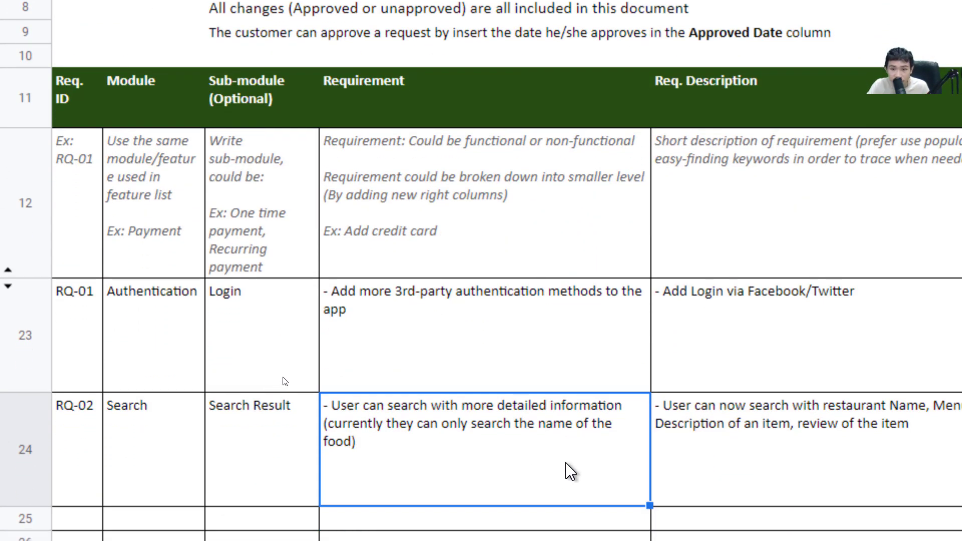
{"action": "left_click", "coordinate": [743, 463]}
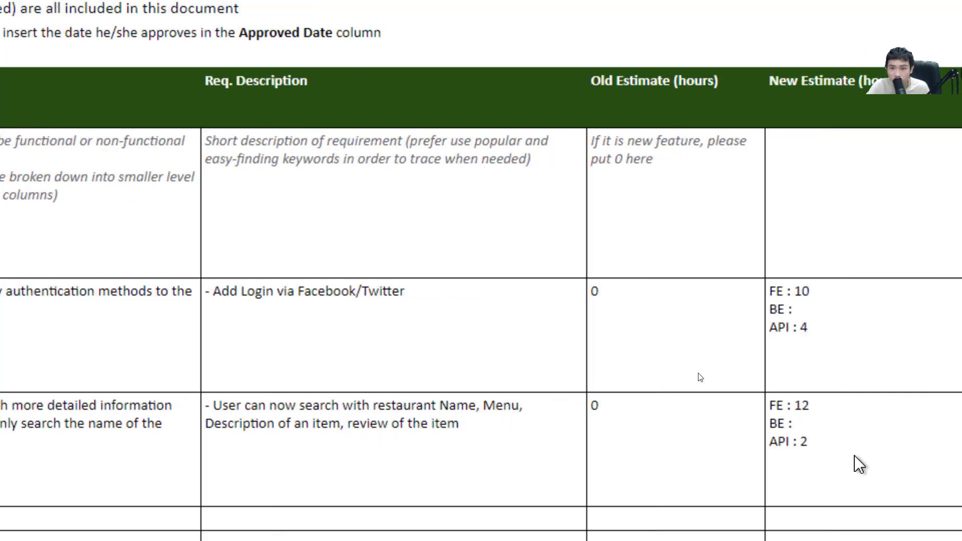
{"action": "left_click", "coordinate": [652, 456]}
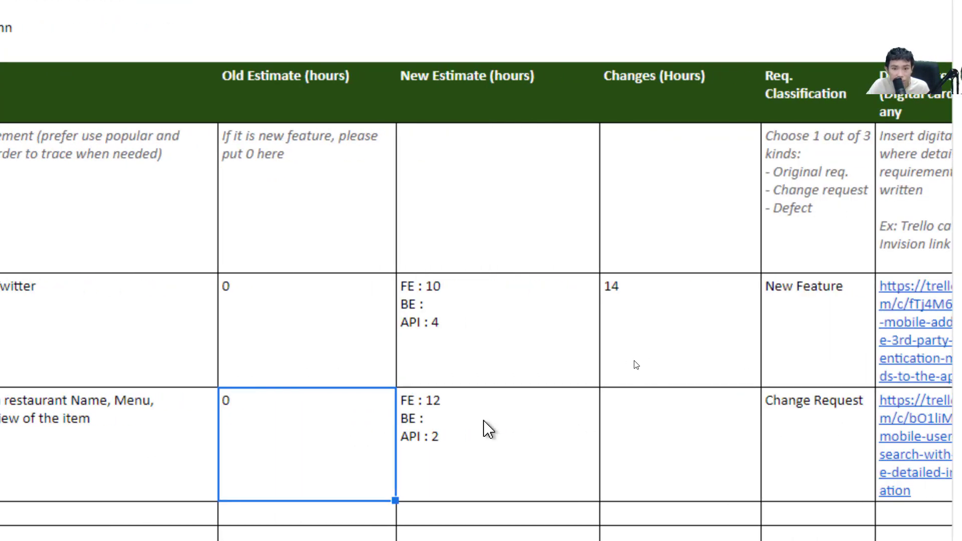
Enter 14 as RQ-02's Changes (Hours), matching its FE 12 / API 2 estimate
{"action": "left_click", "coordinate": [586, 401]}
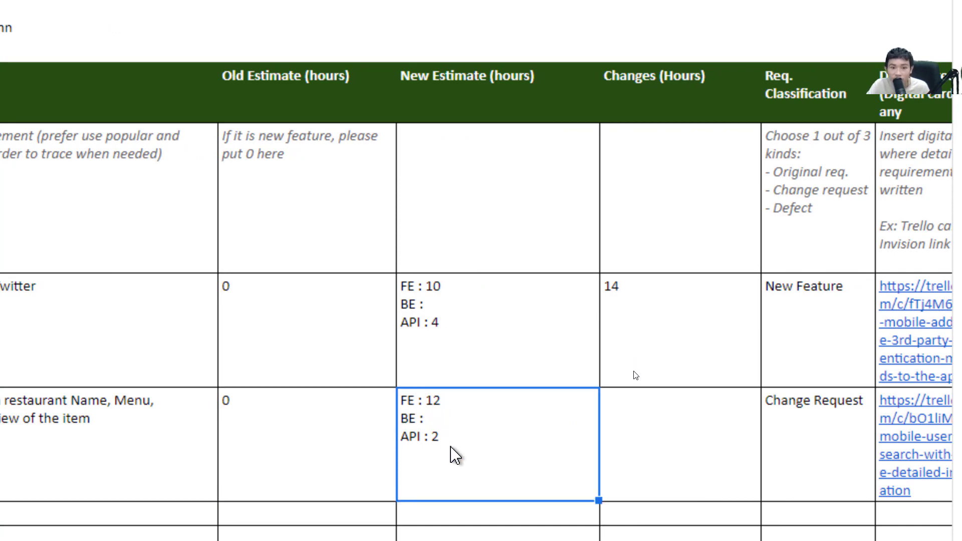
{"action": "left_click", "coordinate": [649, 443]}
{"action": "type", "text": "14"}
{"action": "key", "text": "Return"}
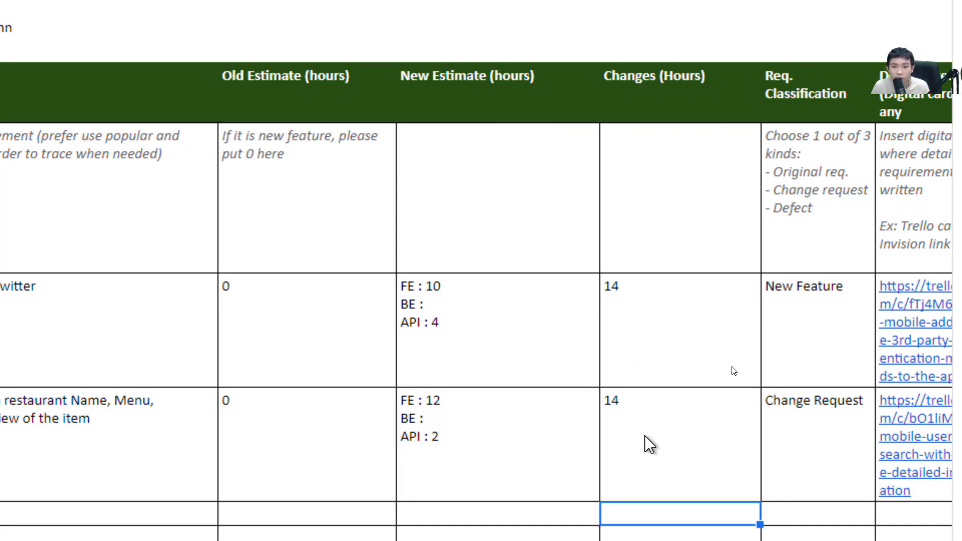
{"action": "key", "text": "Right"}
{"action": "key", "text": "Up"}
{"action": "key", "text": "Right"}
{"action": "key", "text": "Right"}
{"action": "key", "text": "Right"}
{"action": "key", "text": "Left"}
{"action": "key", "text": "Left"}
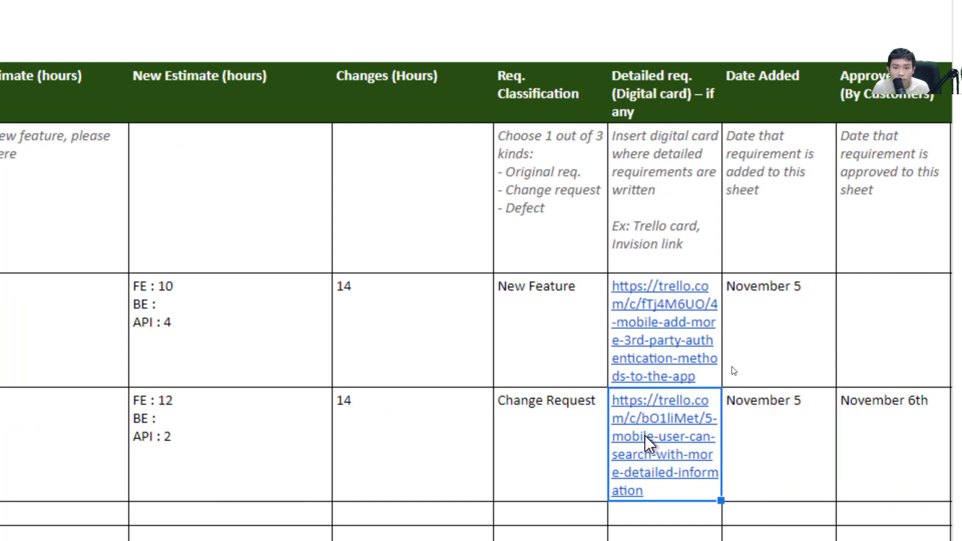
{"action": "key", "text": "Left"}
{"action": "key", "text": "Right"}
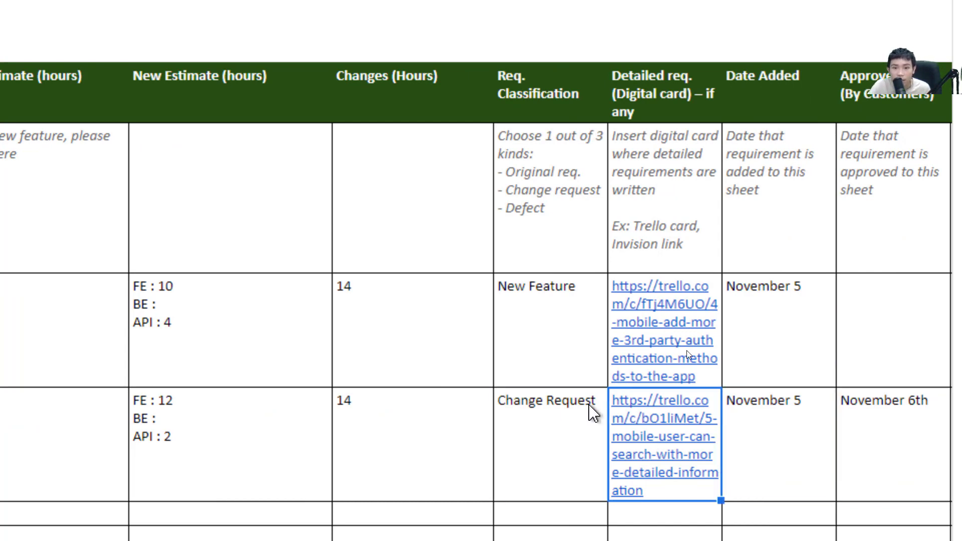
Review RQ-02's Date Added (November 5) and Approved Date (November 6th)
{"action": "mouse_move", "coordinate": [675, 436]}
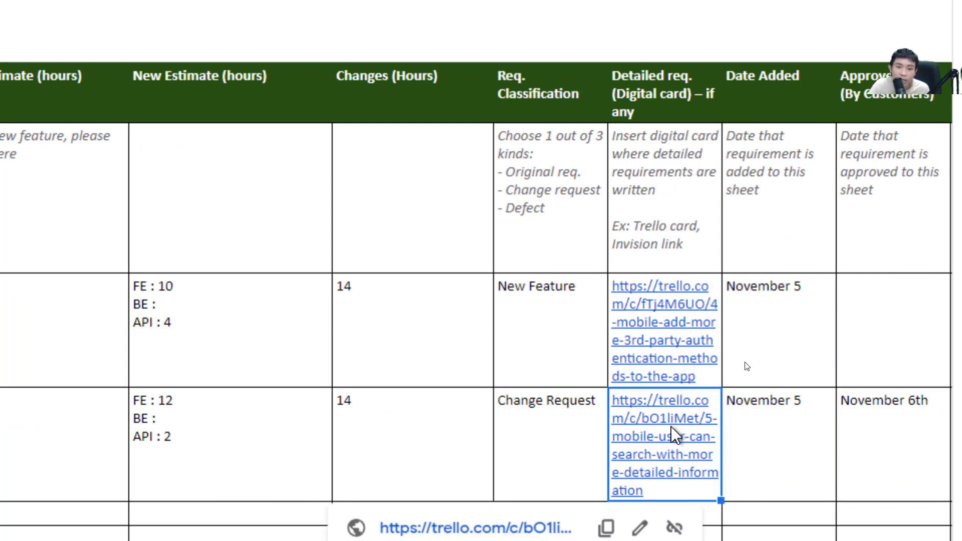
{"action": "left_click", "coordinate": [763, 450]}
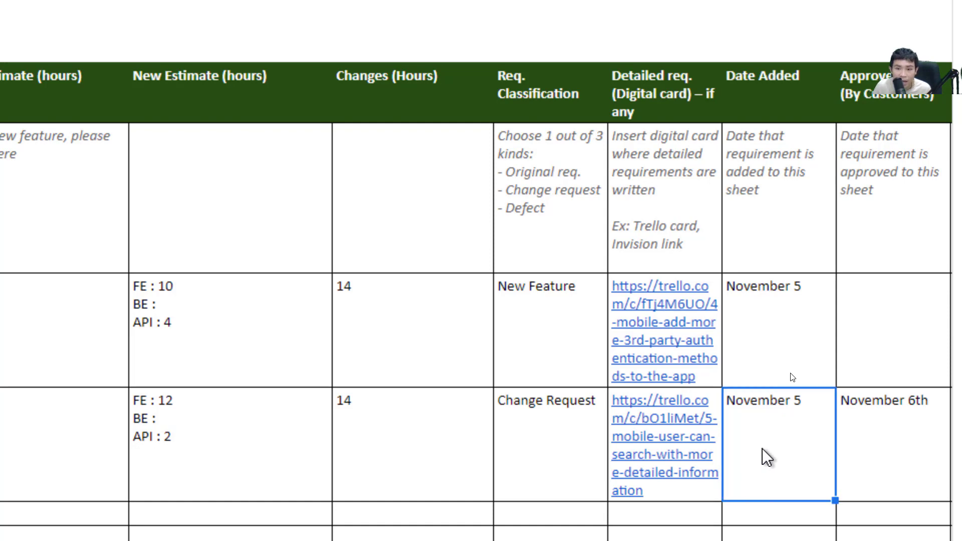
{"action": "key", "text": "Right"}
{"action": "key", "text": "Right"}
{"action": "key", "text": "Right"}
{"action": "key", "text": "Left"}
{"action": "key", "text": "Left"}
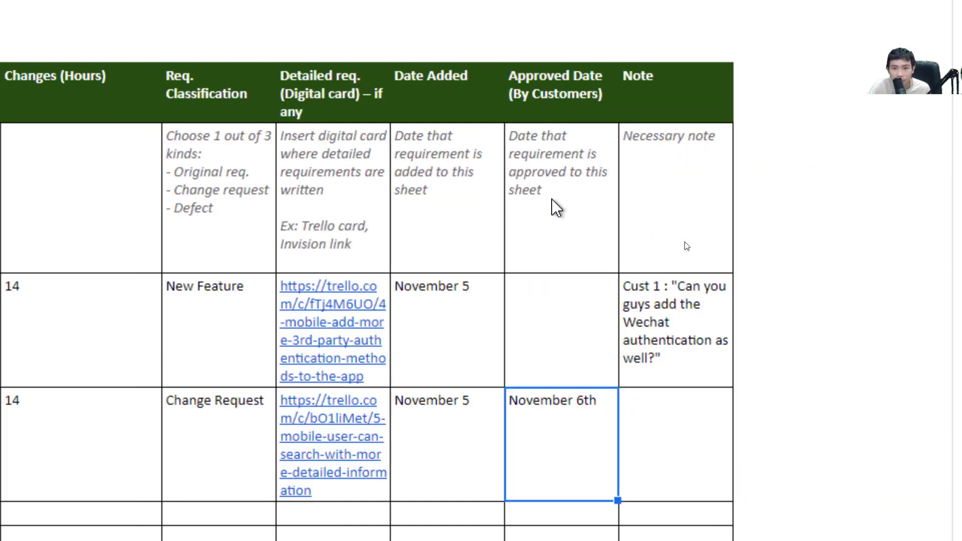
{"action": "double_click", "coordinate": [553, 439]}
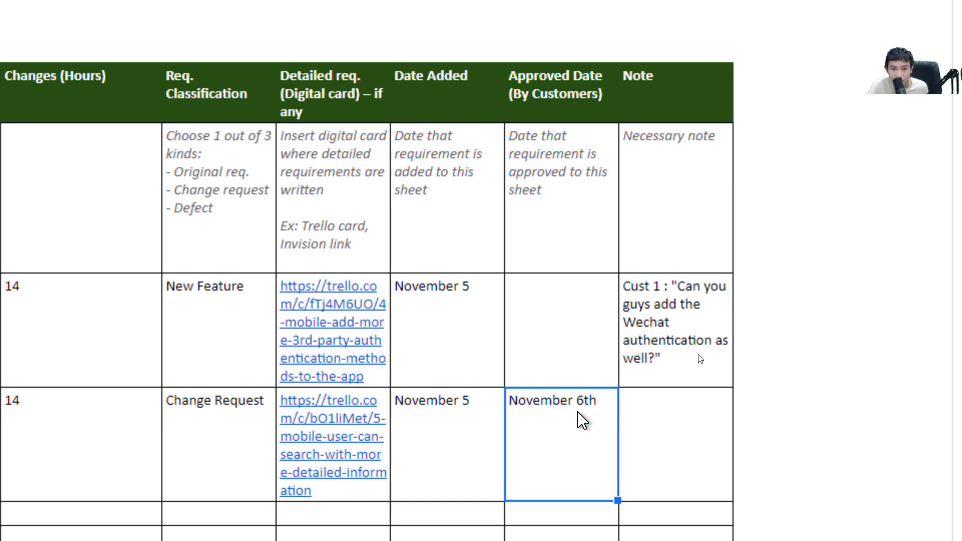
Compare RQ-01's empty Approved Date and review its customer note, leaving it unchanged
{"action": "left_click", "coordinate": [567, 337]}
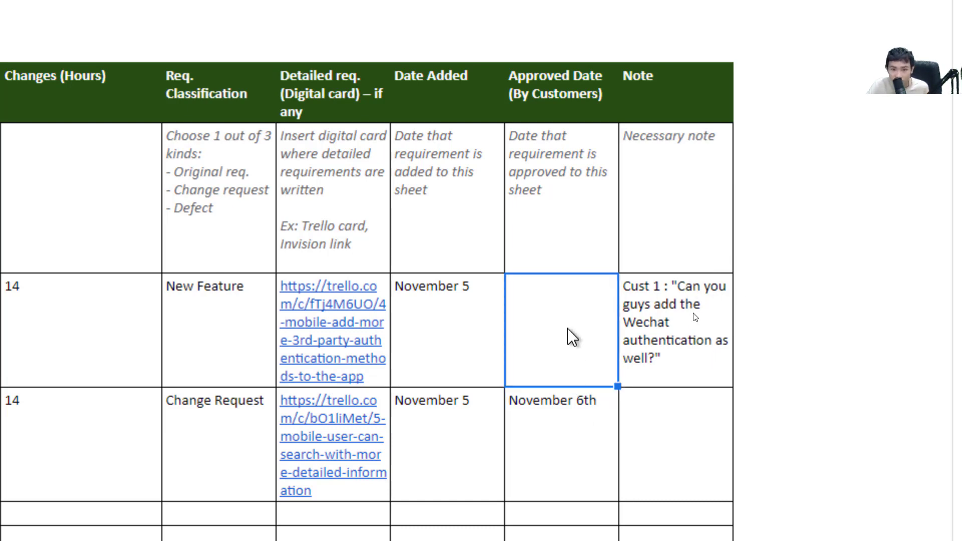
{"action": "left_click", "coordinate": [708, 321]}
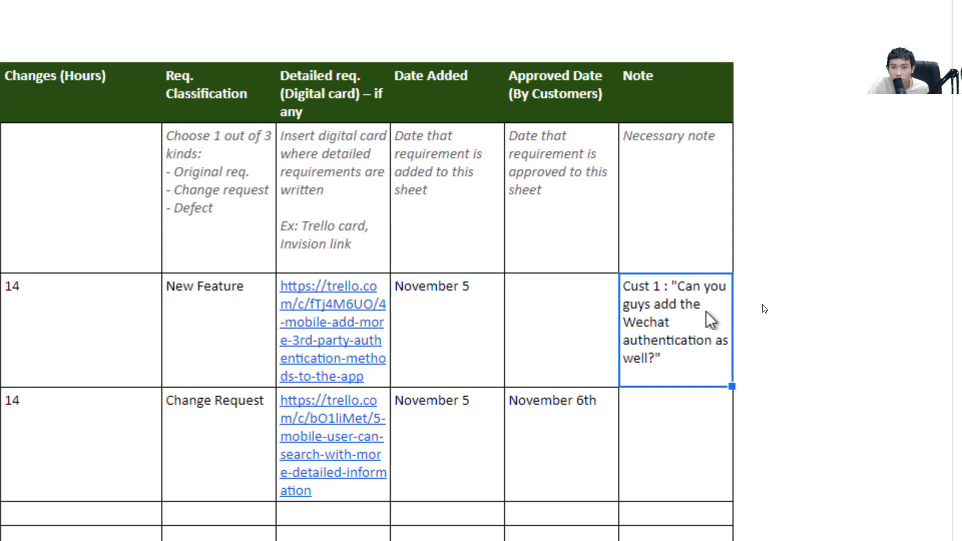
{"action": "double_click", "coordinate": [699, 296]}
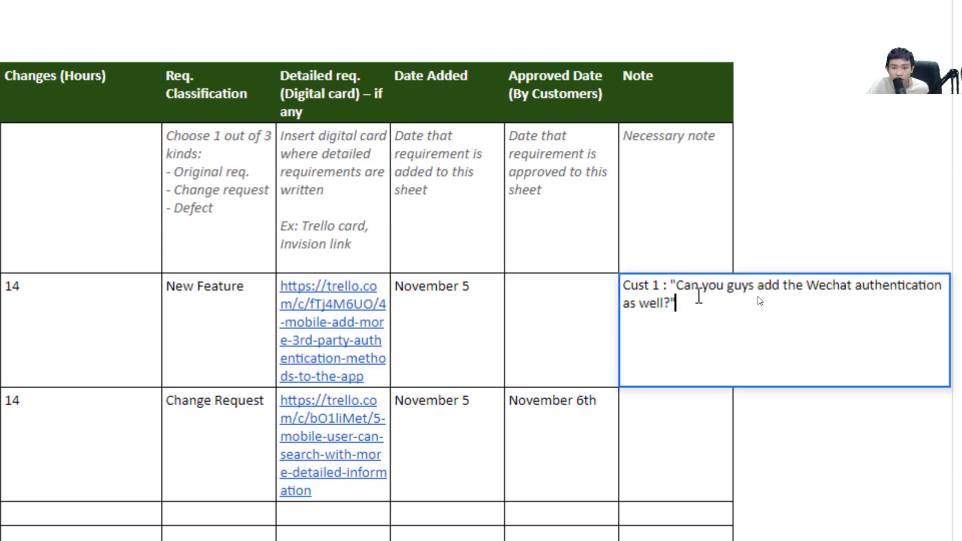
{"action": "left_click", "coordinate": [805, 429]}
{"action": "left_click", "coordinate": [687, 370]}
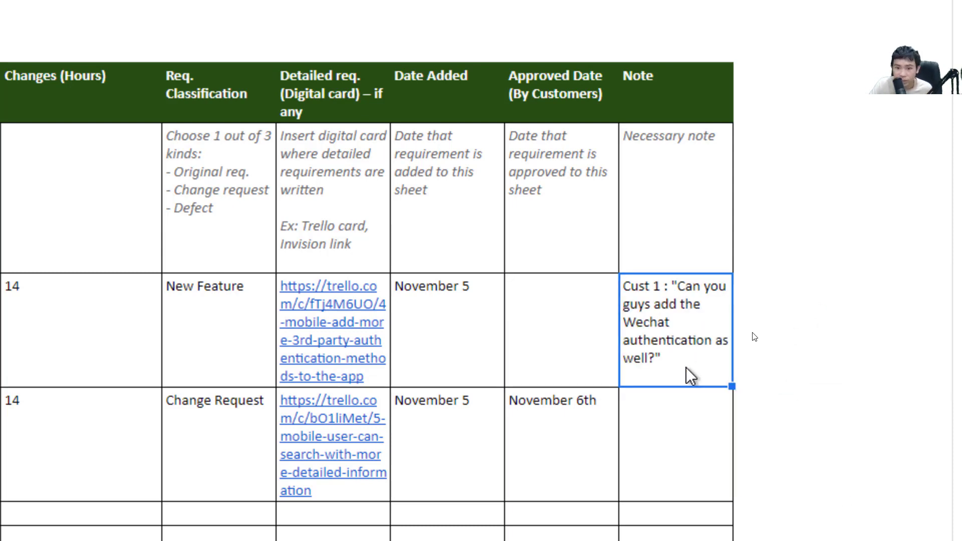
{"action": "key", "text": "Left"}
{"action": "key", "text": "Left"}
{"action": "key", "text": "Left"}
{"action": "key", "text": "Left"}
{"action": "key", "text": "Left"}
{"action": "key", "text": "Left"}
{"action": "key", "text": "Left"}
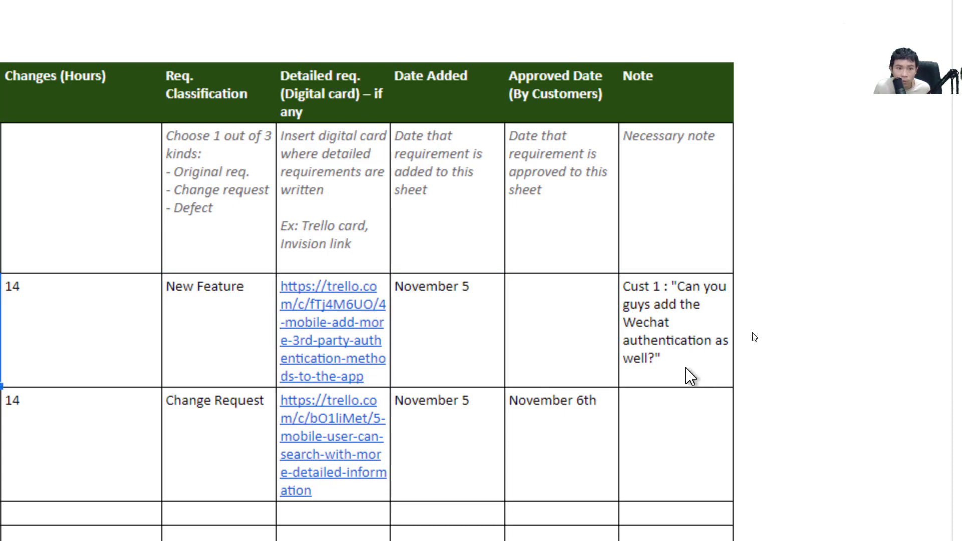
{"action": "key", "text": "Right"}
{"action": "key", "text": "Right"}
{"action": "key", "text": "Right"}
{"action": "key", "text": "Right"}
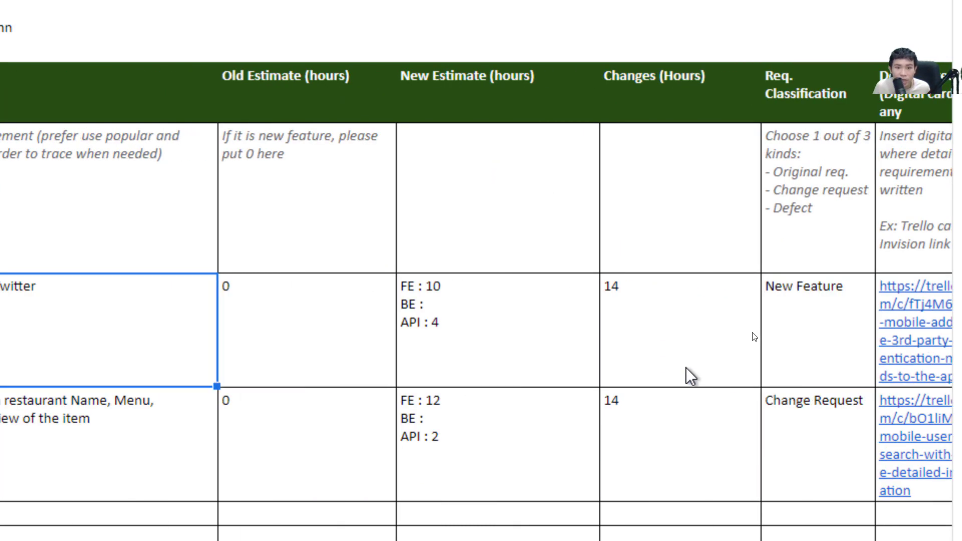
{"action": "key", "text": "Left"}
{"action": "key", "text": "Left"}
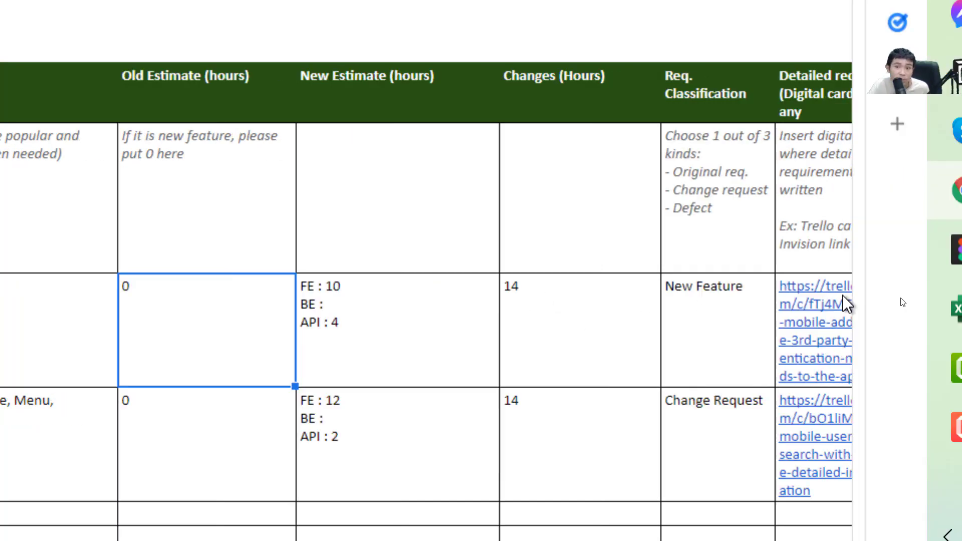
{"action": "key", "text": "Right"}
{"action": "key", "text": "Right"}
{"action": "key", "text": "Right"}
{"action": "key", "text": "Right"}
{"action": "key", "text": "Right"}
{"action": "key", "text": "Right"}
{"action": "key", "text": "Right"}
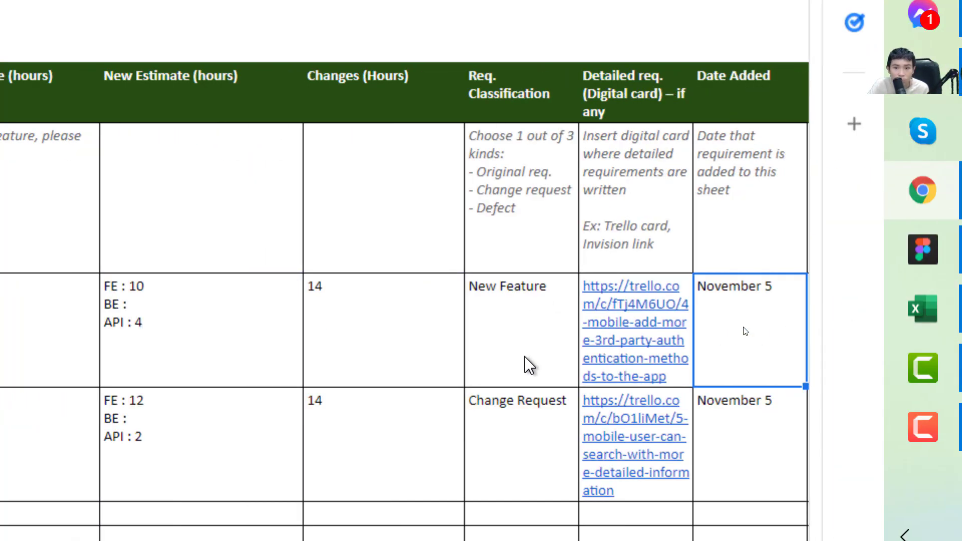
{"action": "key", "text": "Left"}
{"action": "key", "text": "Left"}
{"action": "key", "text": "Left"}
{"action": "key", "text": "Left"}
{"action": "key", "text": "Left"}
{"action": "key", "text": "Left"}
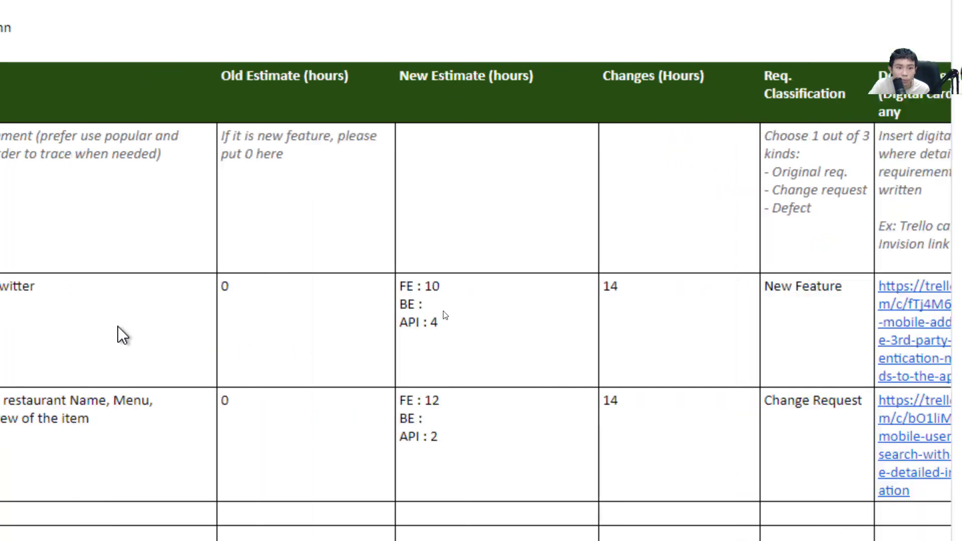
{"action": "key", "text": "Left"}
{"action": "key", "text": "Left"}
{"action": "key", "text": "Left"}
{"action": "key", "text": "Left"}
{"action": "key", "text": "Left"}
{"action": "key", "text": "Left"}
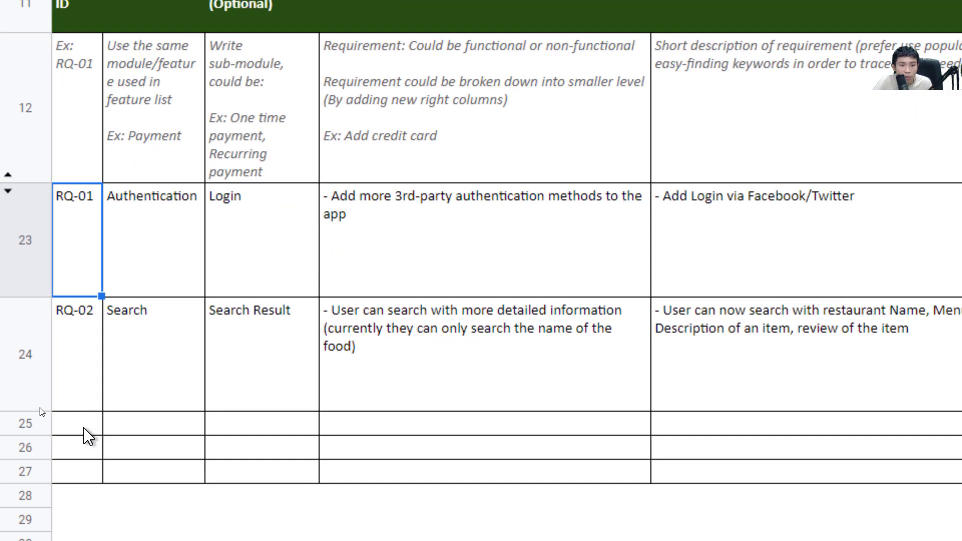
Enter RQ-03 as the request ID and Delivery as the module in row 25
{"action": "left_click", "coordinate": [80, 426]}
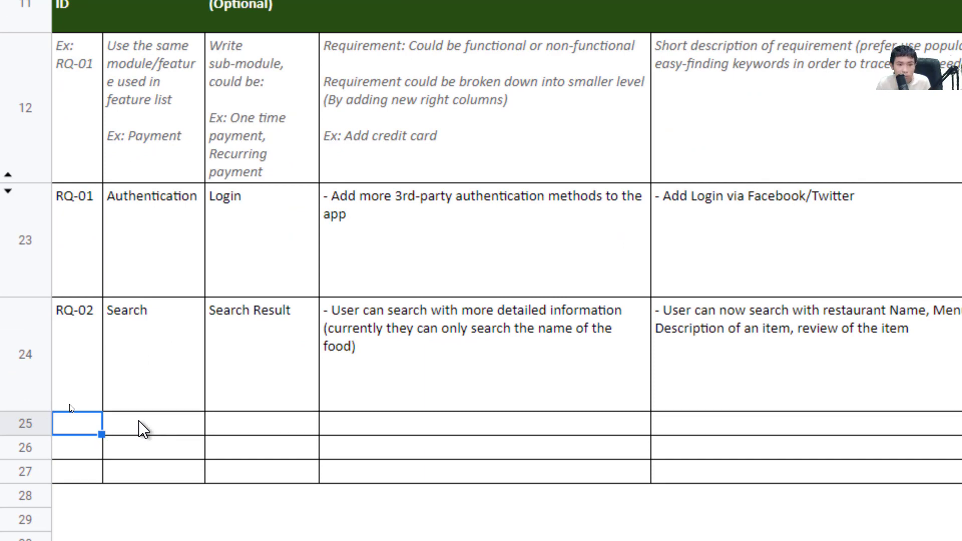
{"action": "type", "text": "E"}
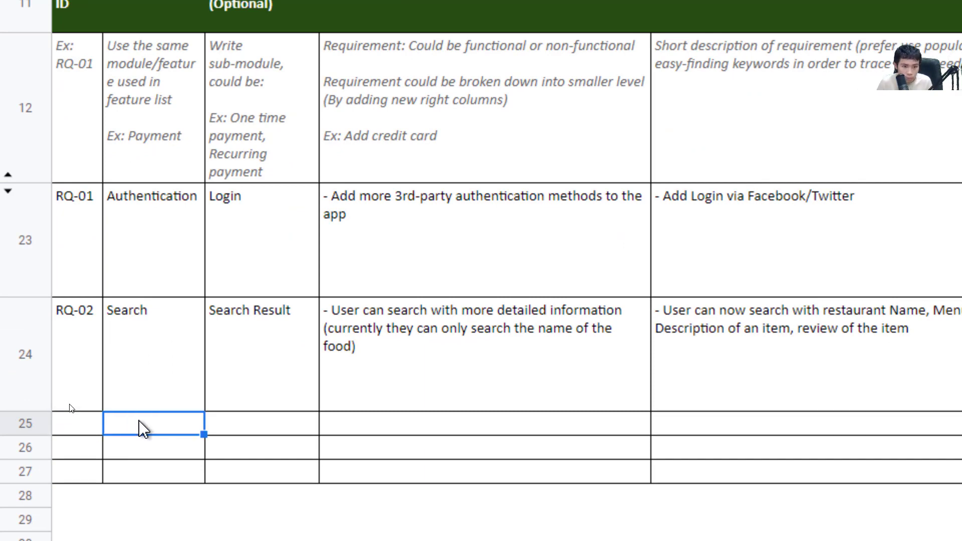
{"action": "type", "text": "RQ-03"}
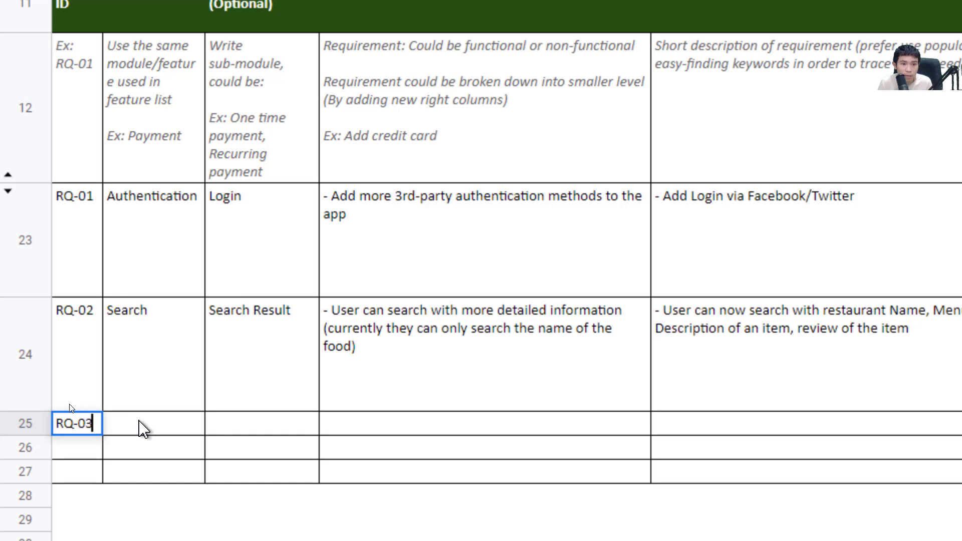
{"action": "key", "text": "Return"}
{"action": "key", "text": "Right"}
{"action": "left_click", "coordinate": [144, 429]}
{"action": "type", "text": "Delivery"}
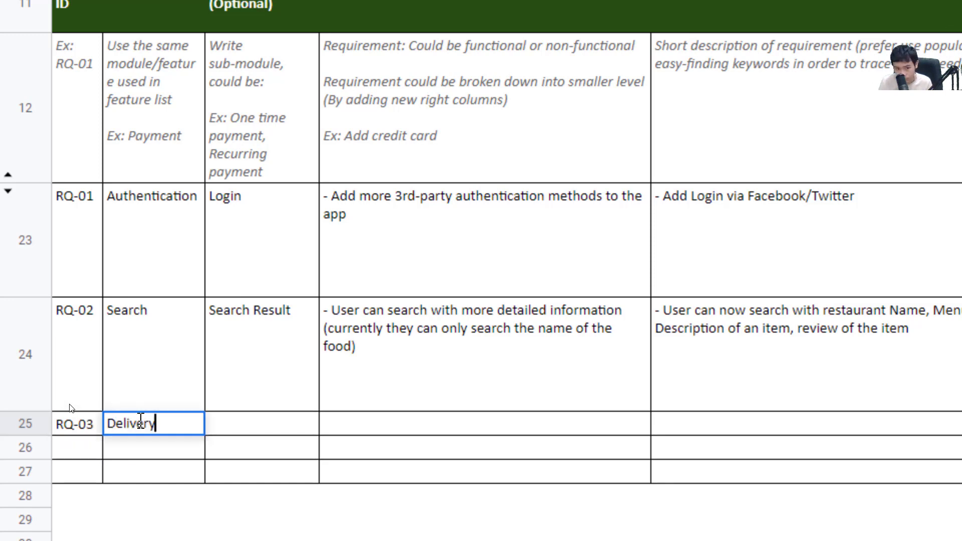
{"action": "key", "text": "Return"}
{"action": "key", "text": "Right"}
Enter Delivery Records as the sub-module and begin the Requirement with a dash
{"action": "key", "text": "Up"}
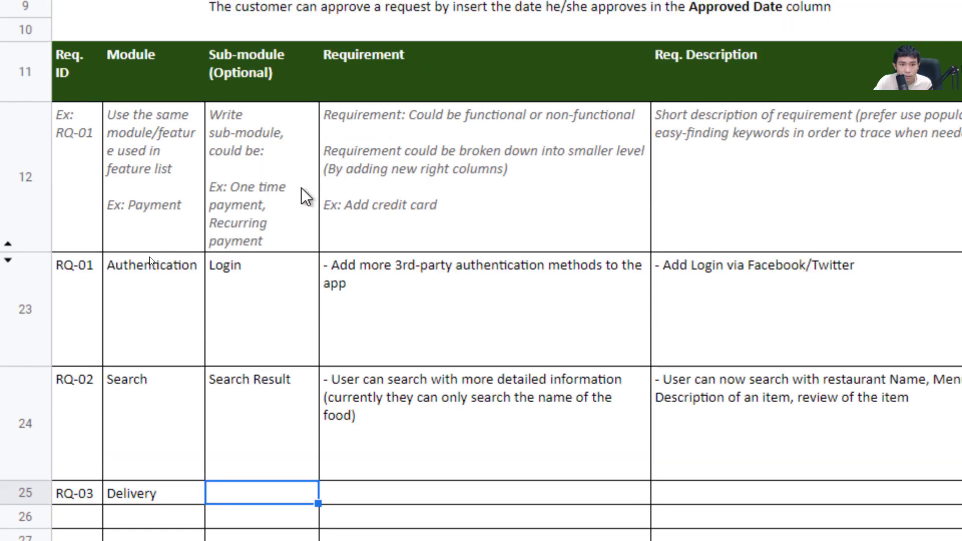
{"action": "type", "text": "Delive"}
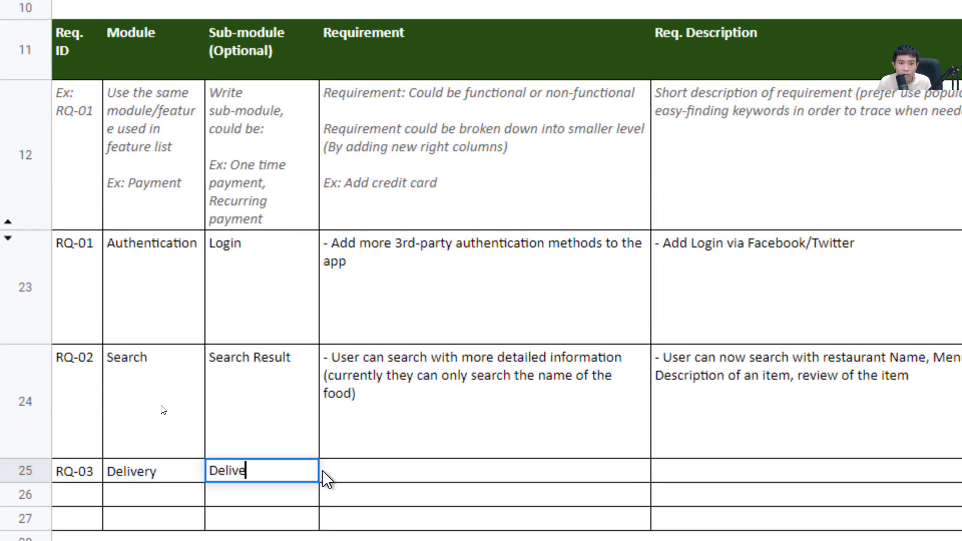
{"action": "type", "text": "ry Records"}
{"action": "key", "text": "Return"}
{"action": "key", "text": "Right"}
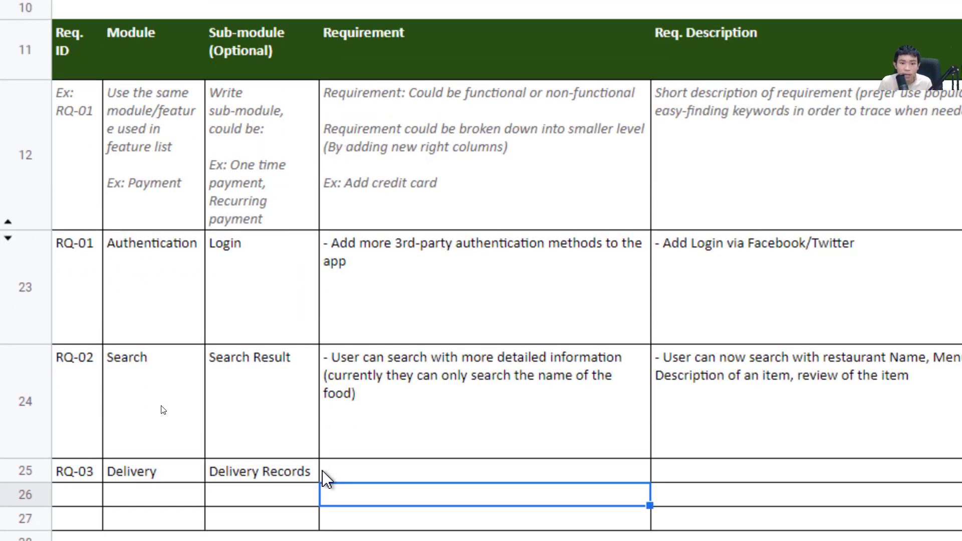
{"action": "key", "text": "Up"}
{"action": "key", "text": "Return"}
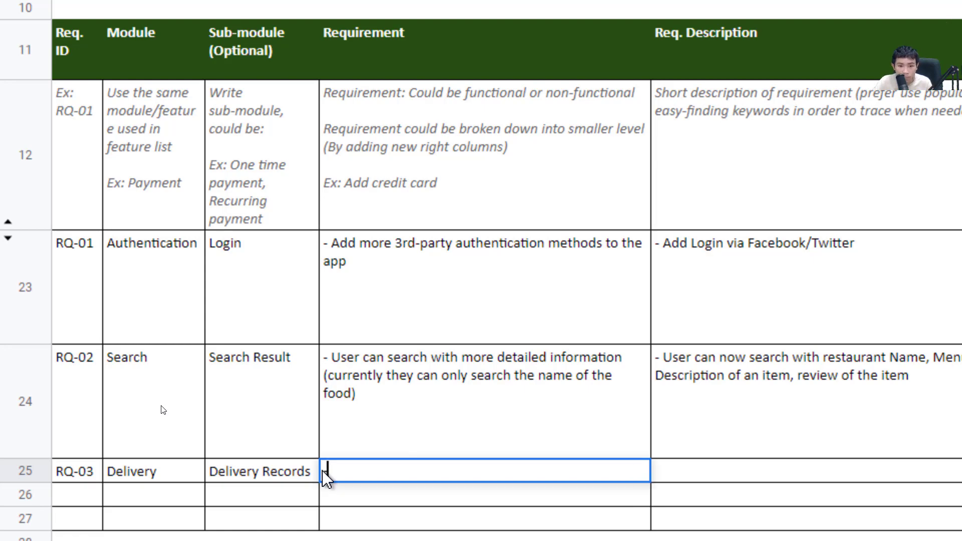
{"action": "type", "text": "-"}
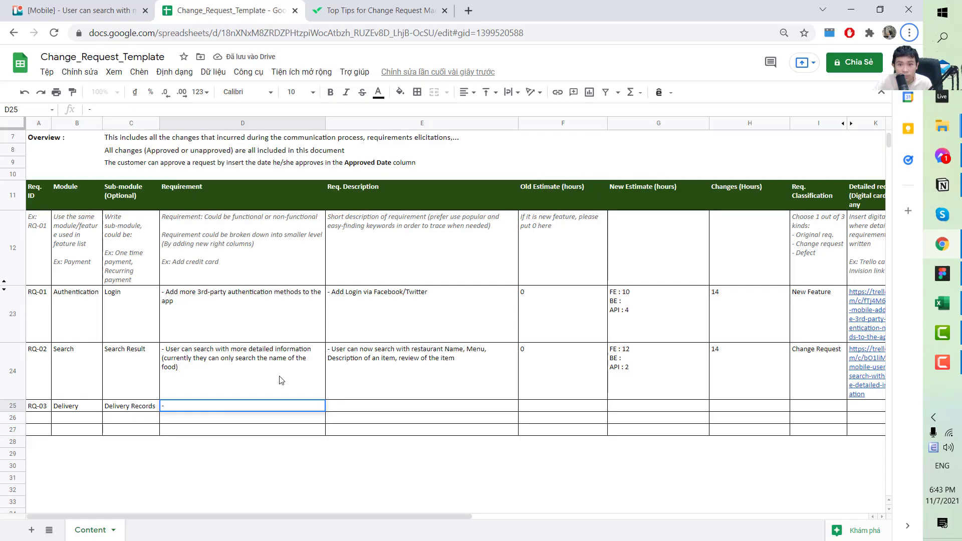
{"action": "left_click", "coordinate": [943, 273]}
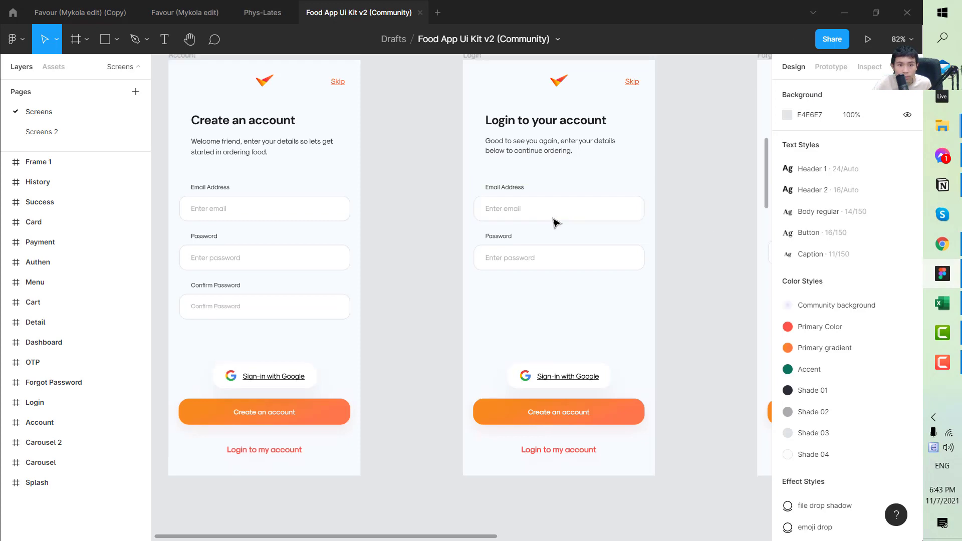
{"action": "scroll", "coordinate": [511, 259], "scroll_direction": "down", "scroll_amount": 3}
{"action": "scroll", "coordinate": [511, 259], "scroll_direction": "down", "scroll_amount": 15}
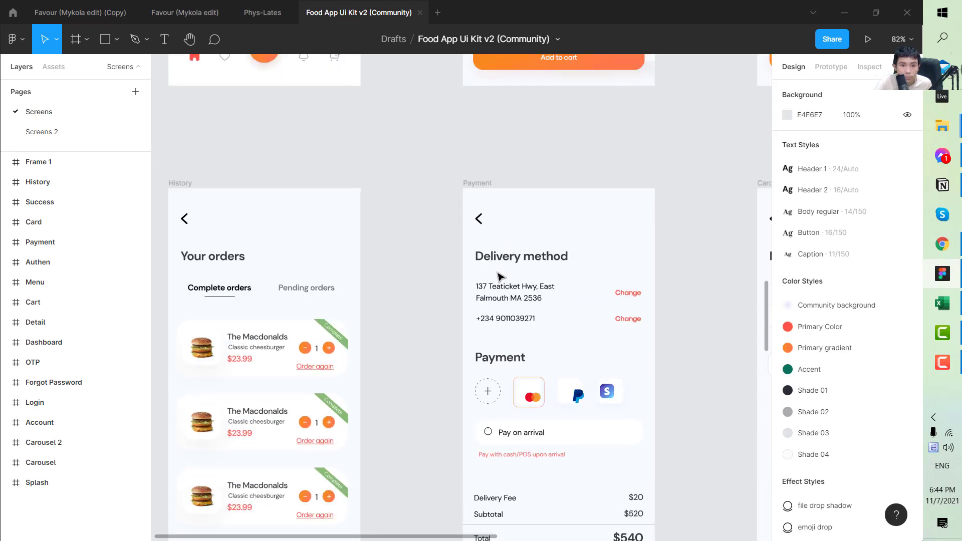
{"action": "scroll", "coordinate": [547, 296], "scroll_direction": "up", "scroll_amount": 5}
{"action": "scroll", "coordinate": [603, 414], "scroll_direction": "down", "scroll_amount": 6}
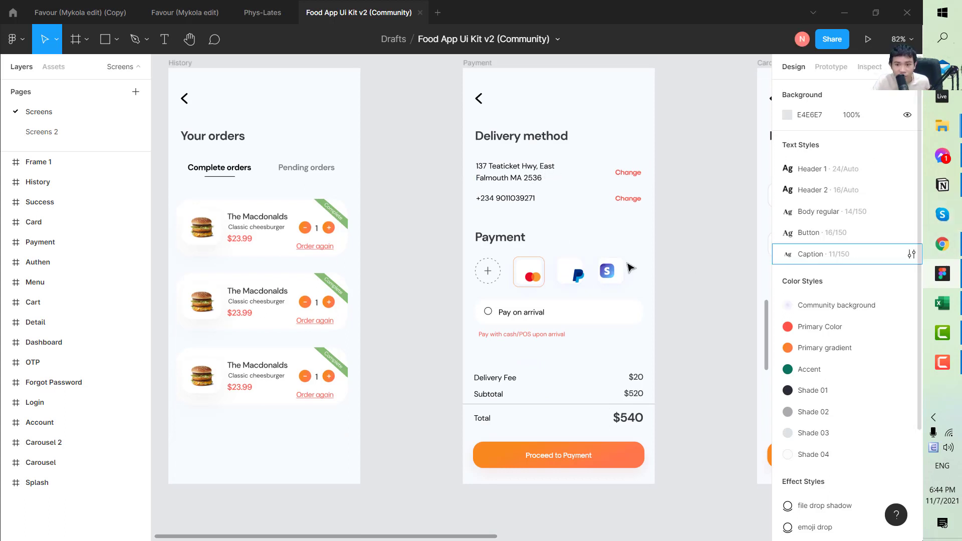
{"action": "scroll", "coordinate": [578, 249], "scroll_direction": "up", "scroll_amount": 1}
{"action": "scroll", "coordinate": [578, 249], "scroll_direction": "up", "scroll_amount": 2}
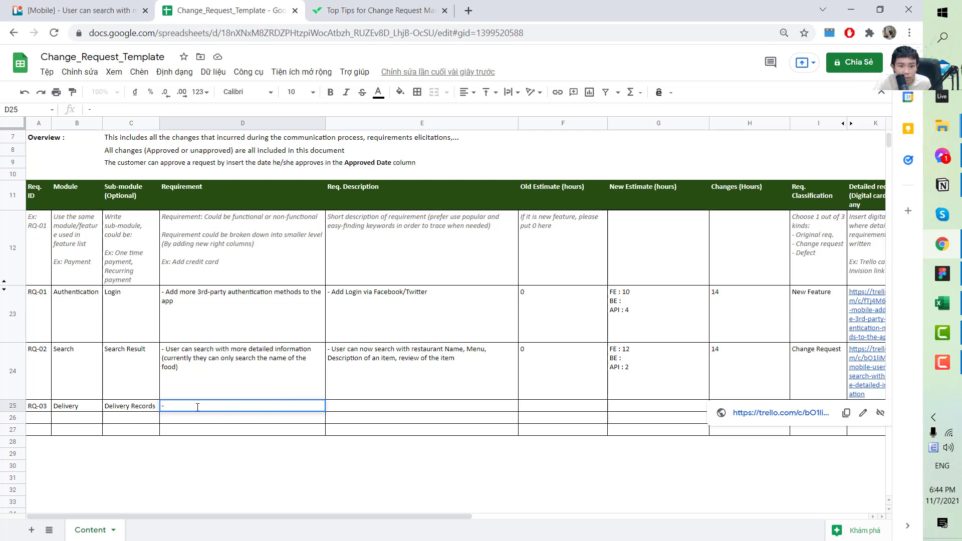
Finish the requirement: users can add up to 5 addresses, currently only 1 replaceable
{"action": "type", "text": "User can add up to 5 addresses to the delvery records"}
{"action": "key", "text": "alt+Return"}
{"action": "type", "text": "(Currently"}
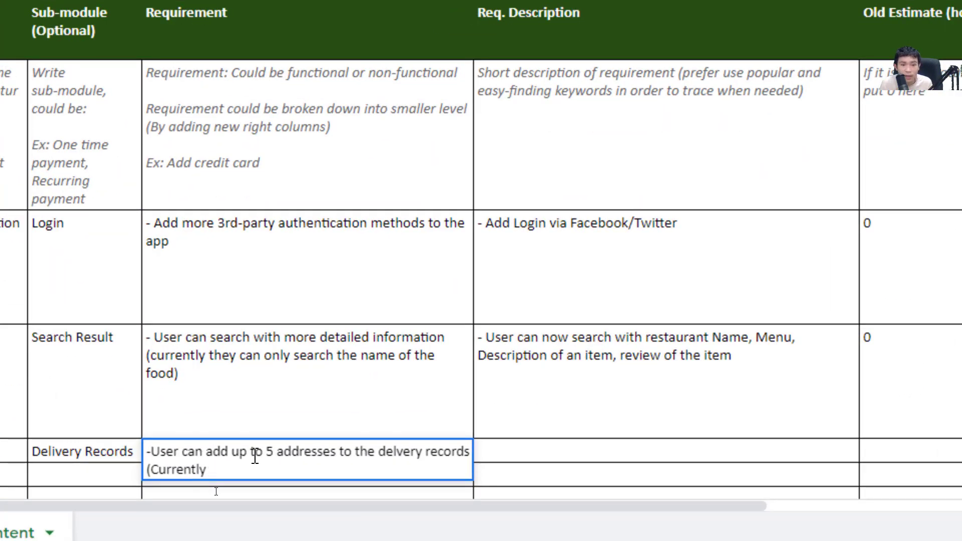
{"action": "type", "text": "he/she can only add"}
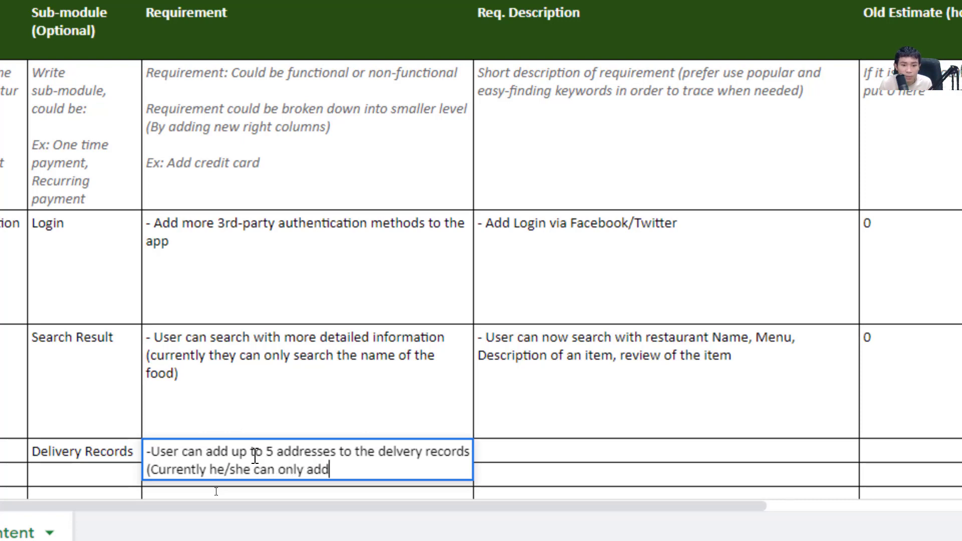
{"action": "type", "text": " 1, and "}
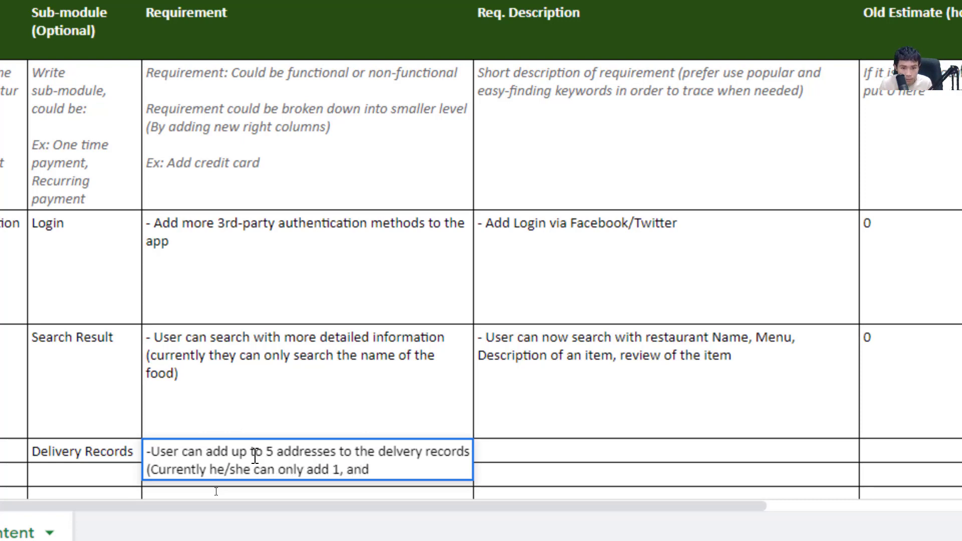
{"action": "type", "text": "to add a new he/she needs to replace it)"}
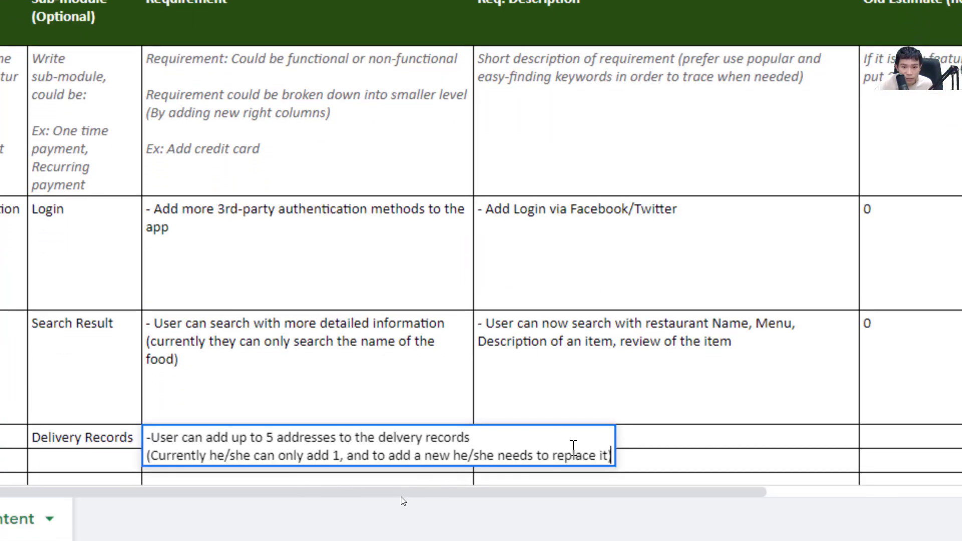
Write the four-line Req. Description: view screen, add/remove, default record, default shown on top
{"action": "left_click", "coordinate": [634, 447]}
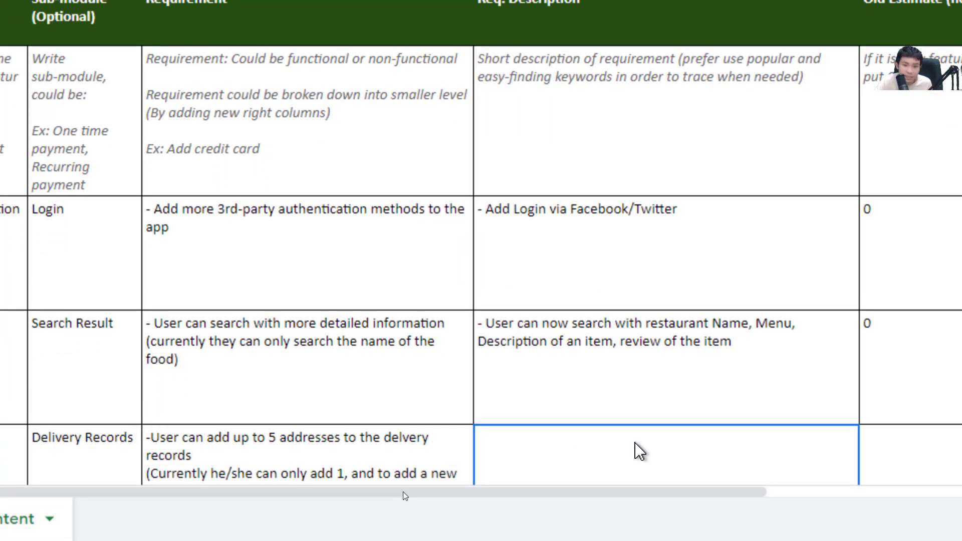
{"action": "scroll", "coordinate": [539, 451], "scroll_direction": "down", "scroll_amount": 3}
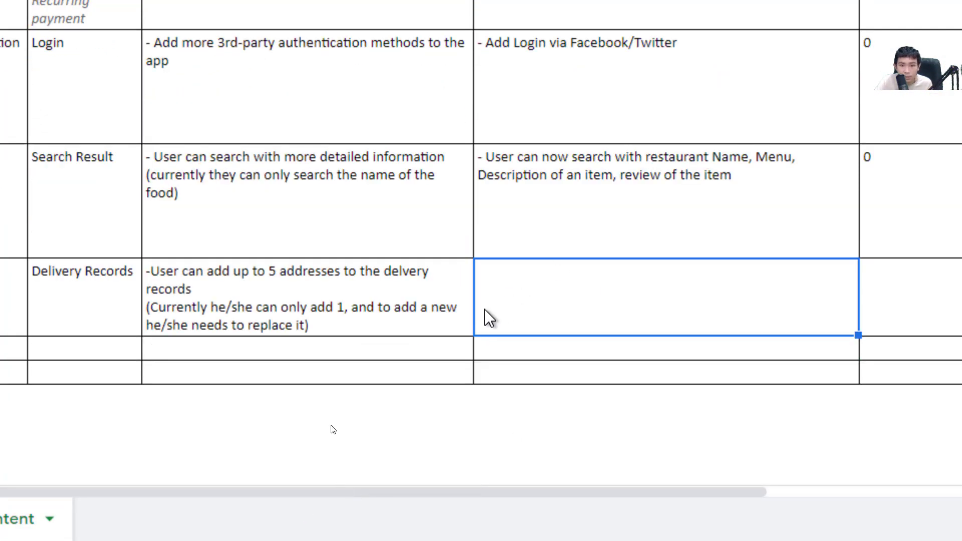
{"action": "scroll", "coordinate": [486, 318], "scroll_direction": "up", "scroll_amount": 2}
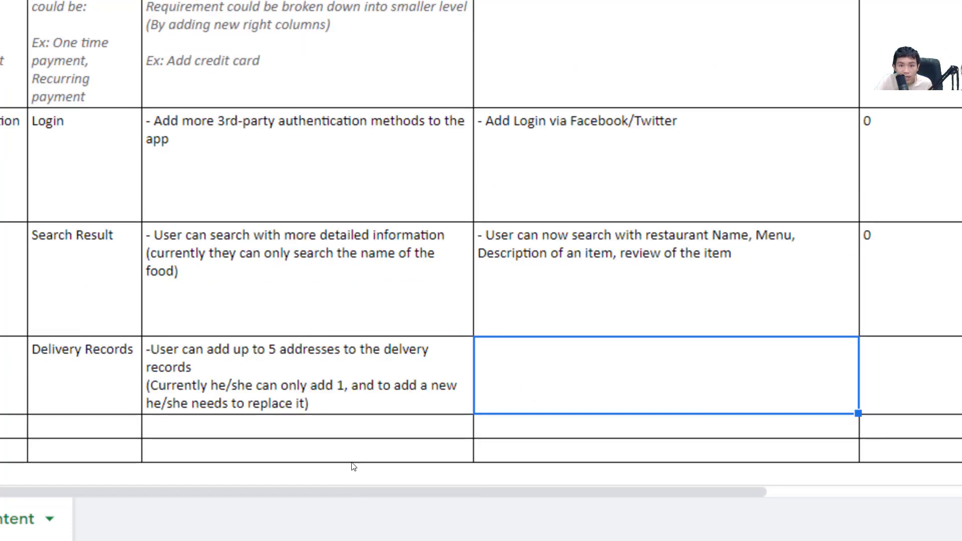
{"action": "double_click", "coordinate": [531, 396]}
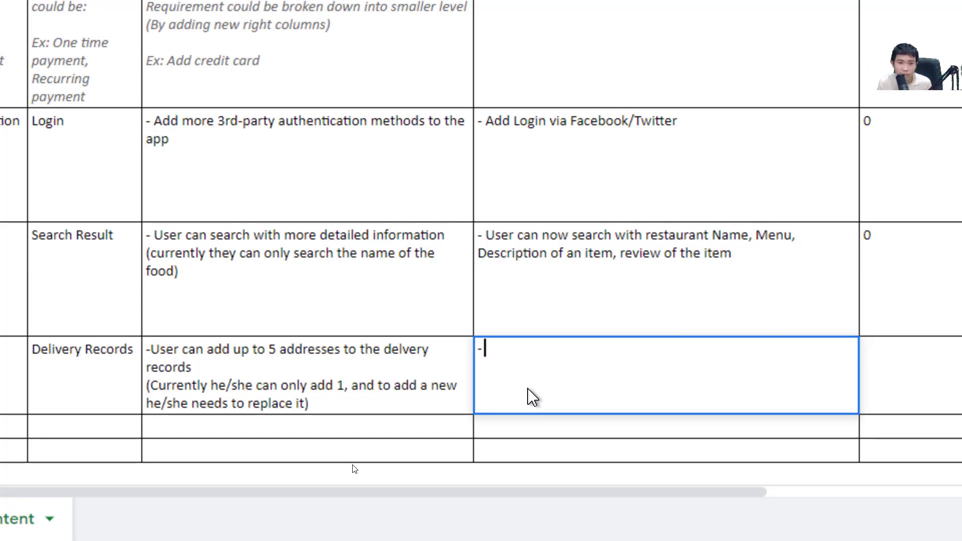
{"action": "type", "text": "A new screen to view the record"}
{"action": "key", "text": "alt+Return"}
{"action": "type", "text": "-"}
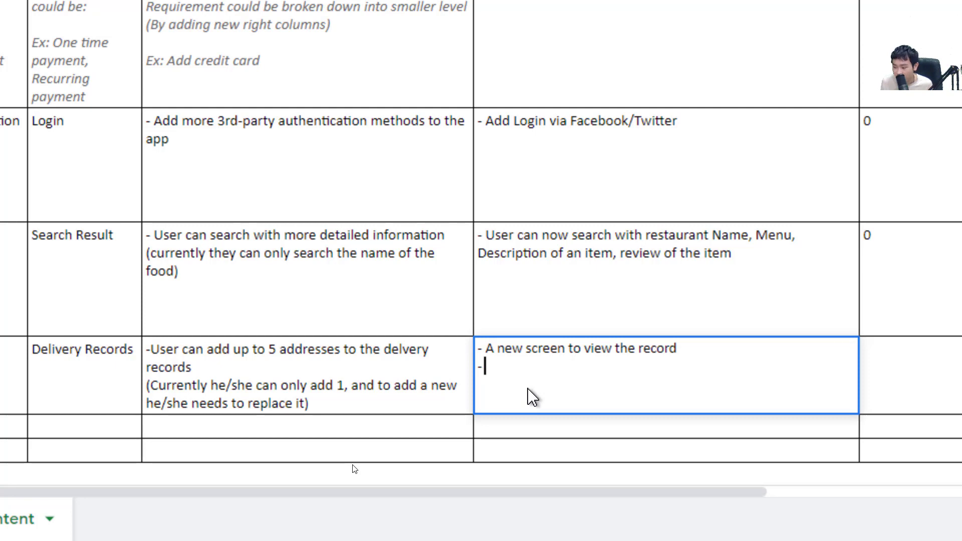
{"action": "type", "text": "User can ad"}
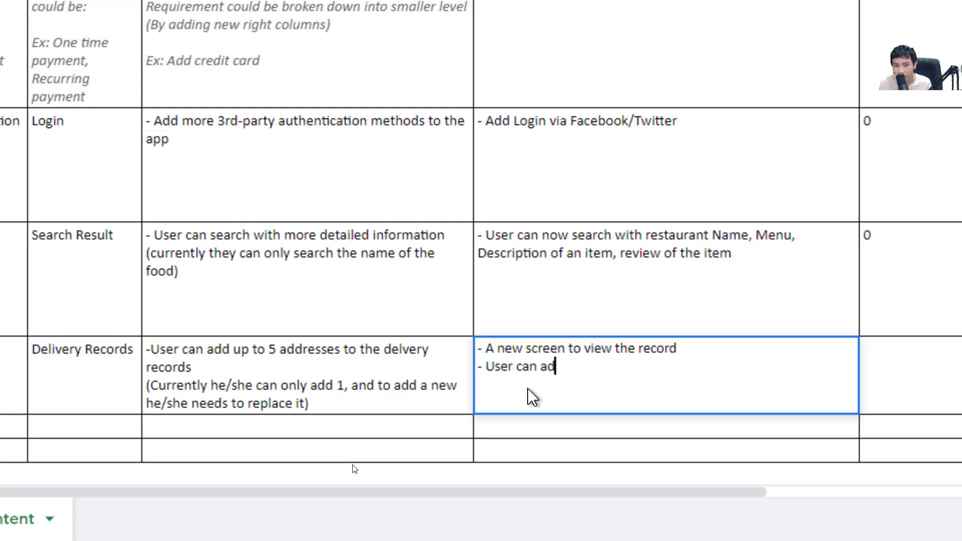
{"action": "type", "text": "d/remove "}
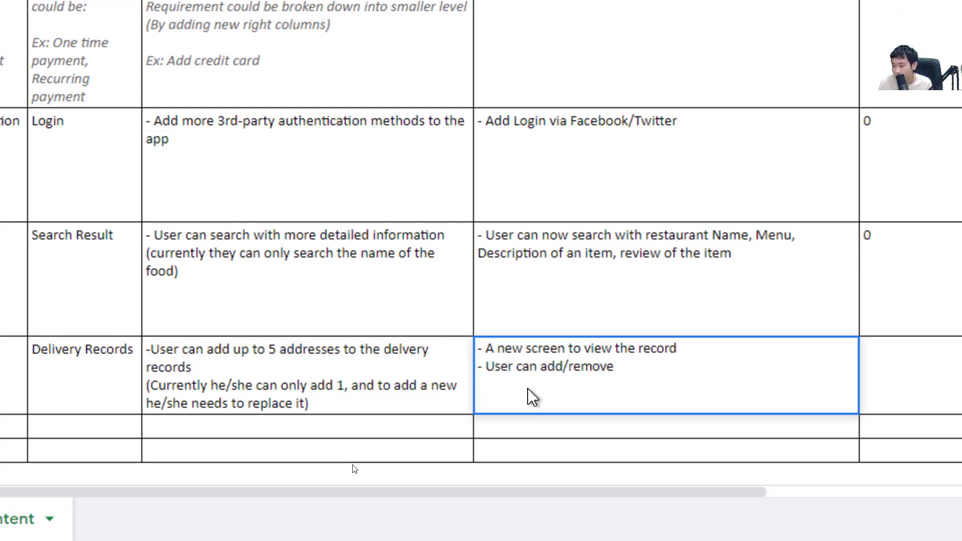
{"action": "type", "text": "a record"}
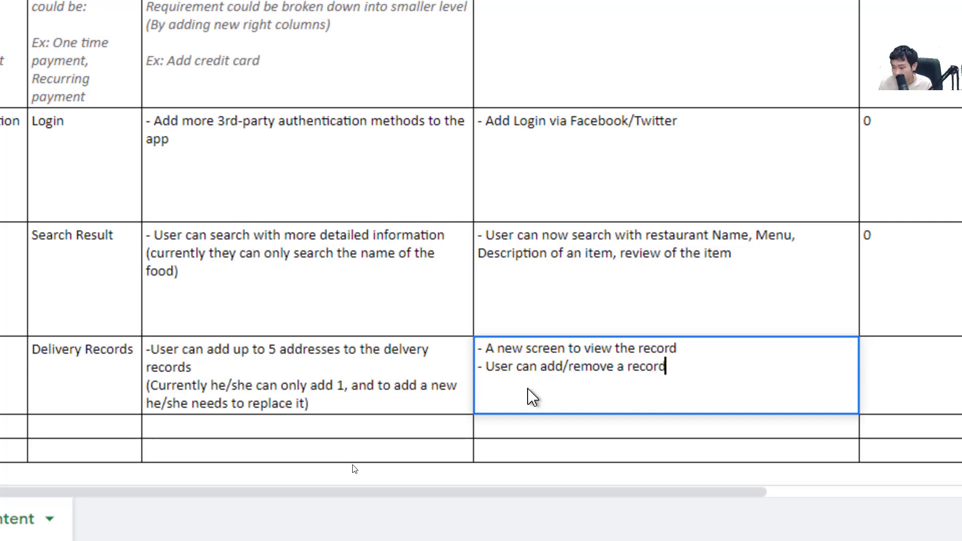
{"action": "key", "text": "alt+Return"}
{"action": "type", "text": "- User can"}
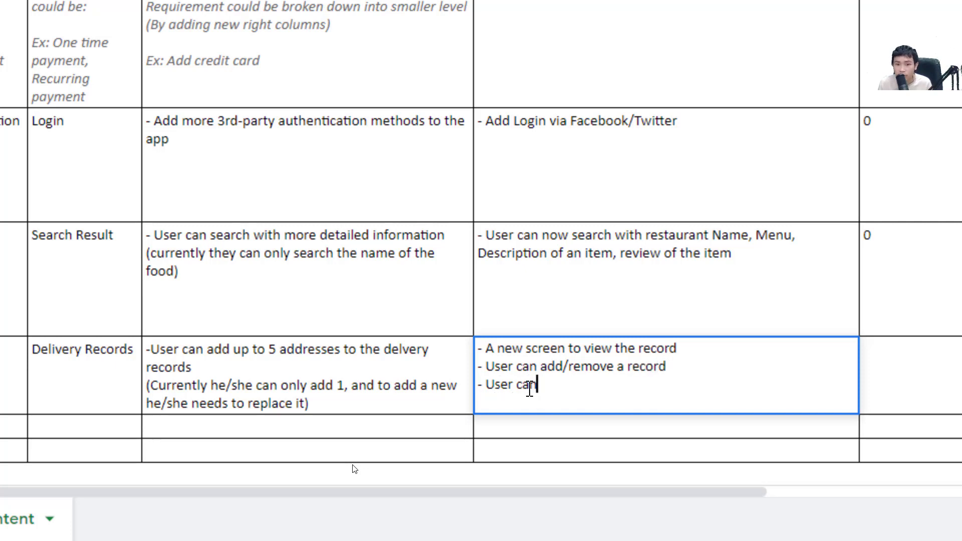
{"action": "type", "text": " select a defau"}
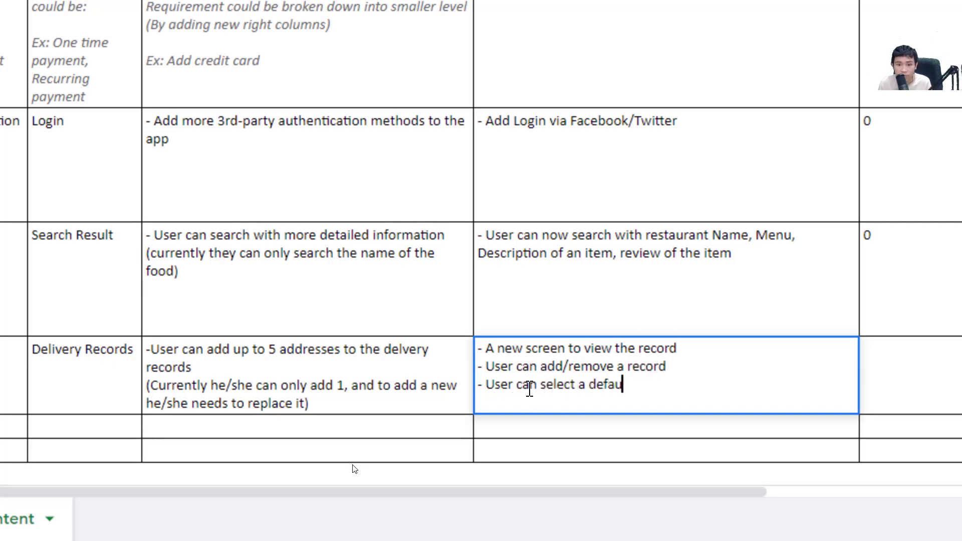
{"action": "type", "text": "lt record"}
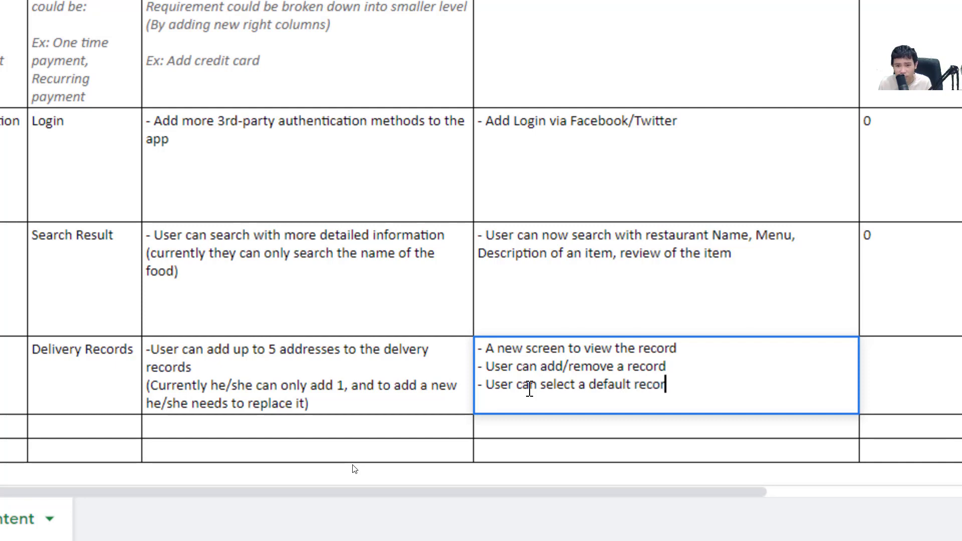
{"action": "key", "text": "alt+Return"}
{"action": "type", "text": "- "}
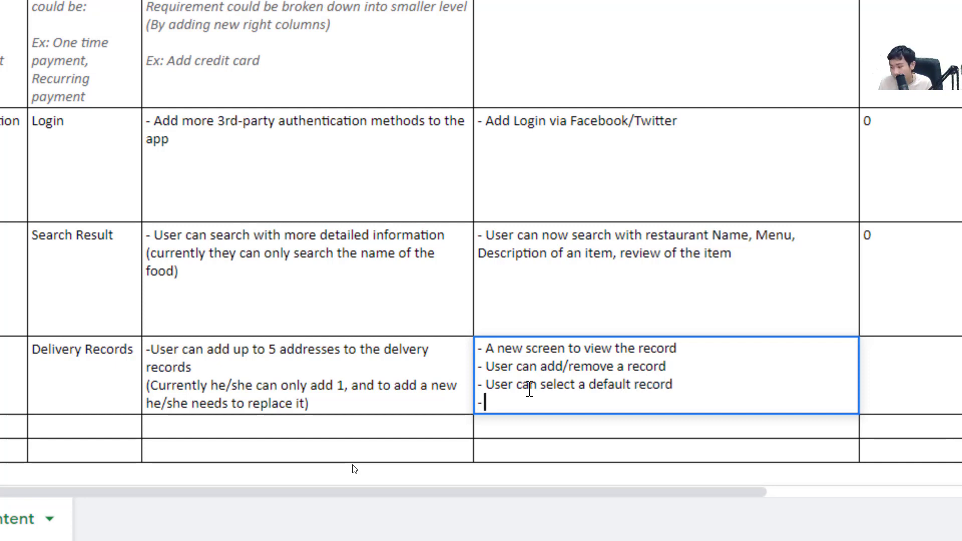
{"action": "type", "text": "Show the "}
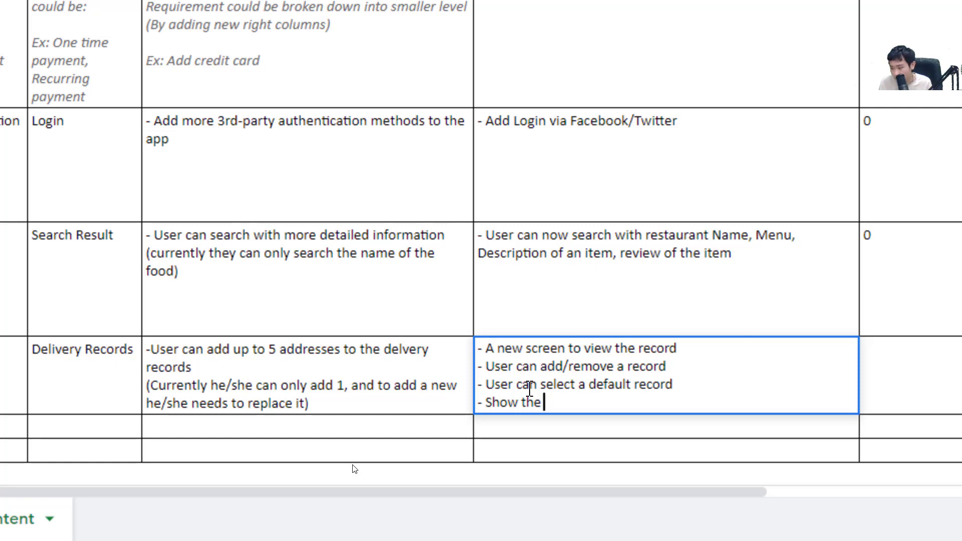
{"action": "type", "text": "default reco"}
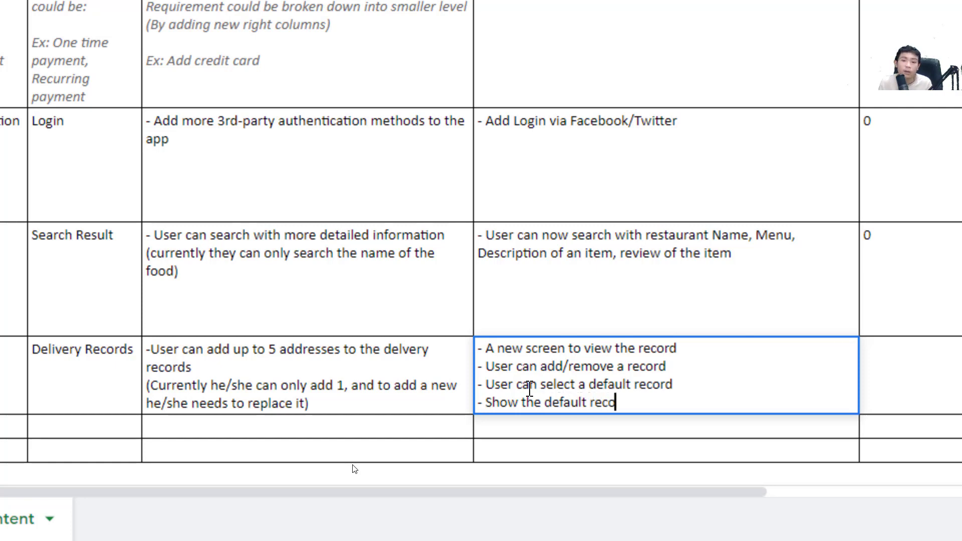
{"action": "type", "text": "rd on to"}
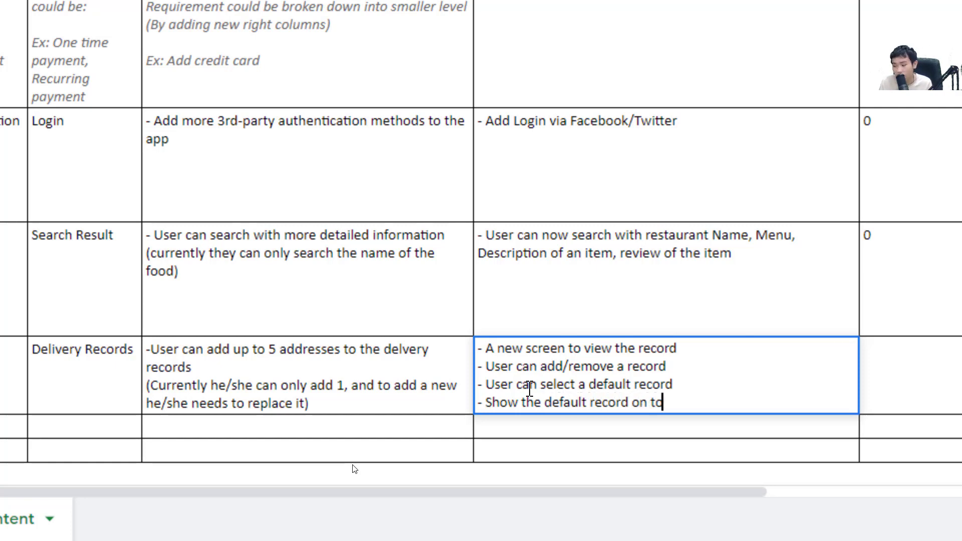
{"action": "type", "text": "p of the other sc"}
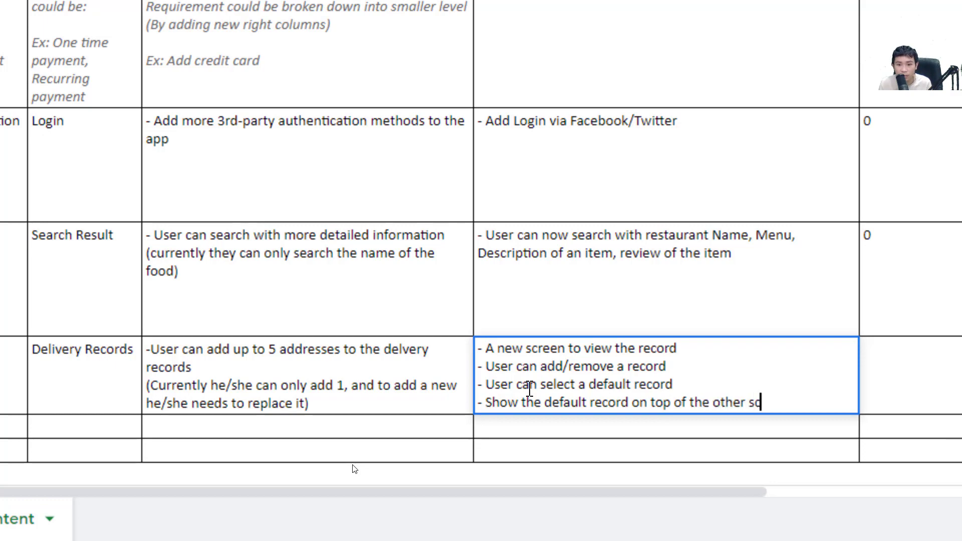
{"action": "type", "text": "reen"}
{"action": "key", "text": "Return"}
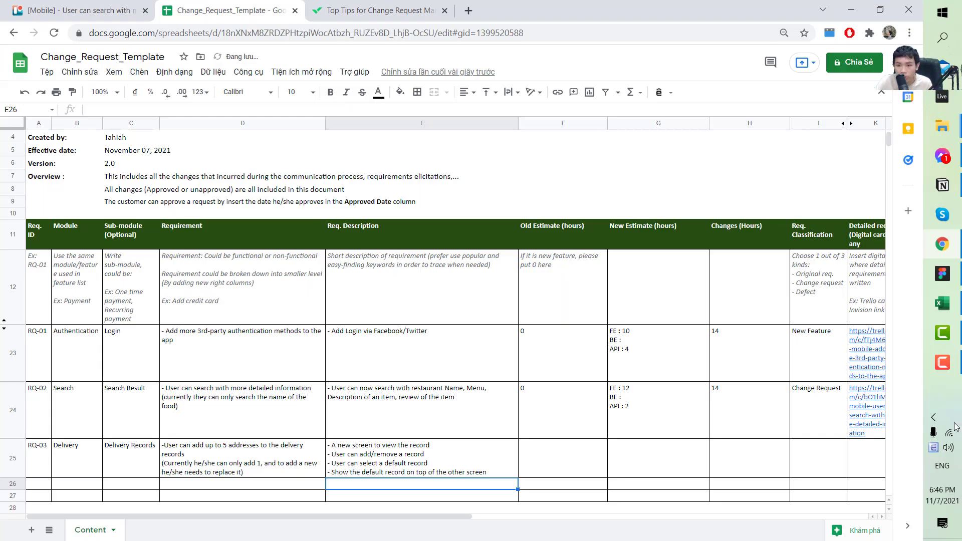
Glance at the delivery screens in the Figma design
{"action": "left_click", "coordinate": [943, 274]}
{"action": "scroll", "coordinate": [715, 195], "scroll_direction": "up", "scroll_amount": 10}
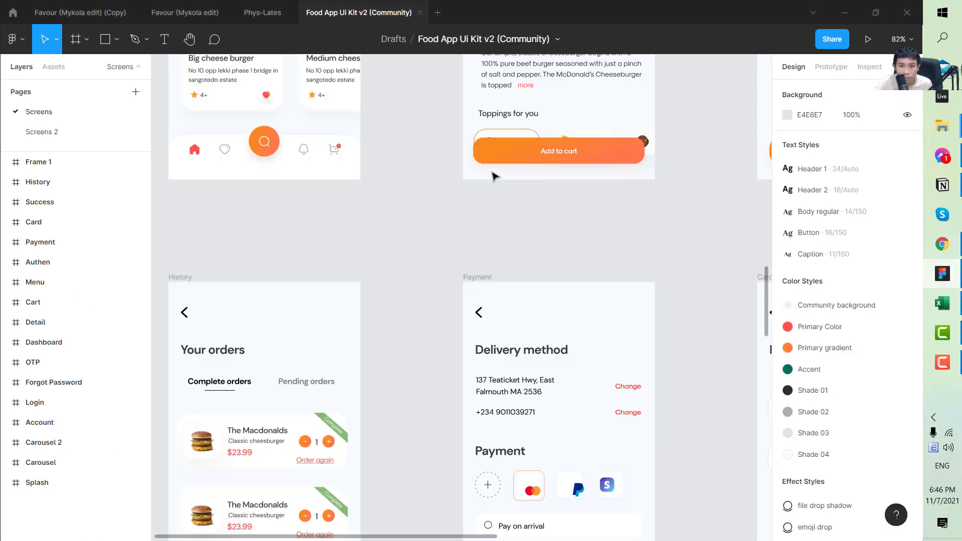
{"action": "scroll", "coordinate": [601, 95], "scroll_direction": "up", "scroll_amount": 5}
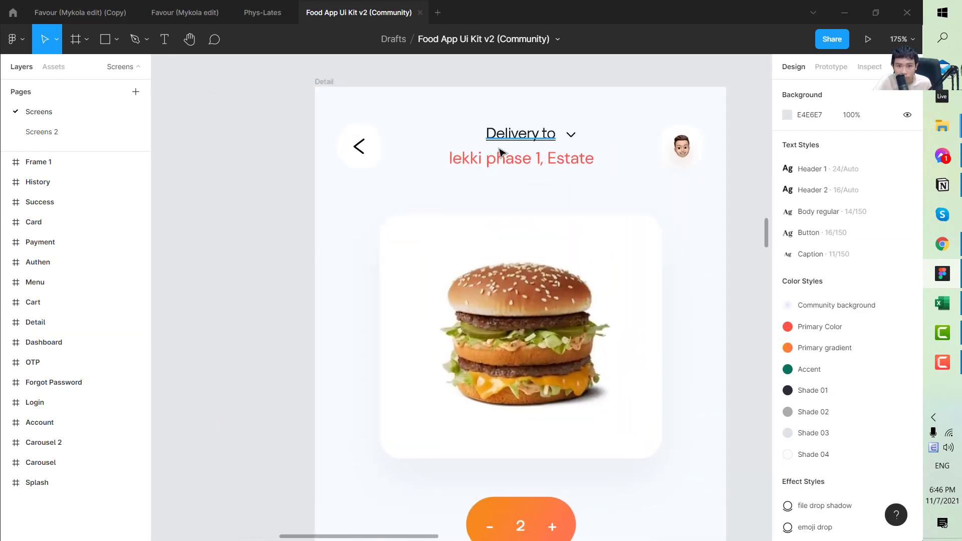
Enter 0 as RQ-03's Old Estimate
{"action": "left_click", "coordinate": [942, 244]}
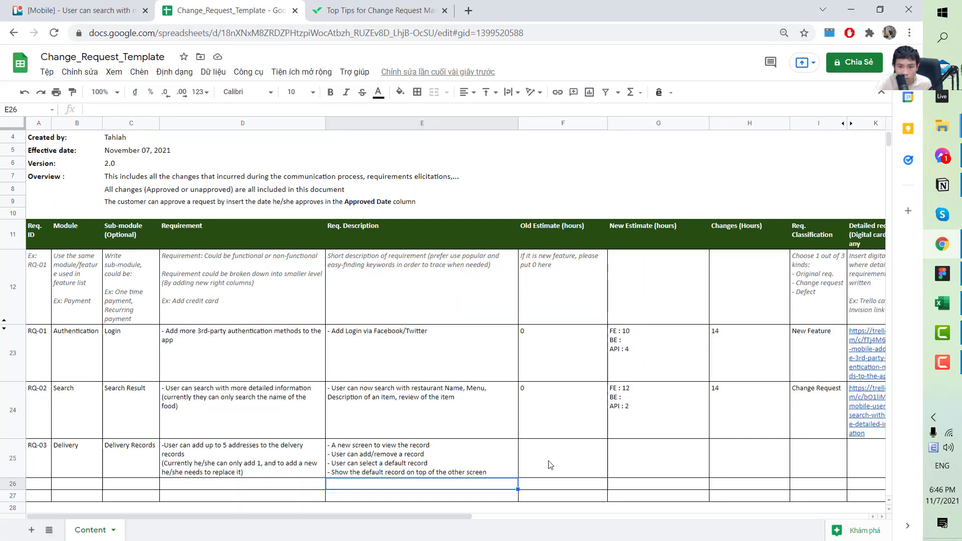
{"action": "scroll", "coordinate": [639, 445], "scroll_direction": "down", "scroll_amount": 2}
{"action": "type", "text": "0"}
{"action": "key", "text": "Return"}
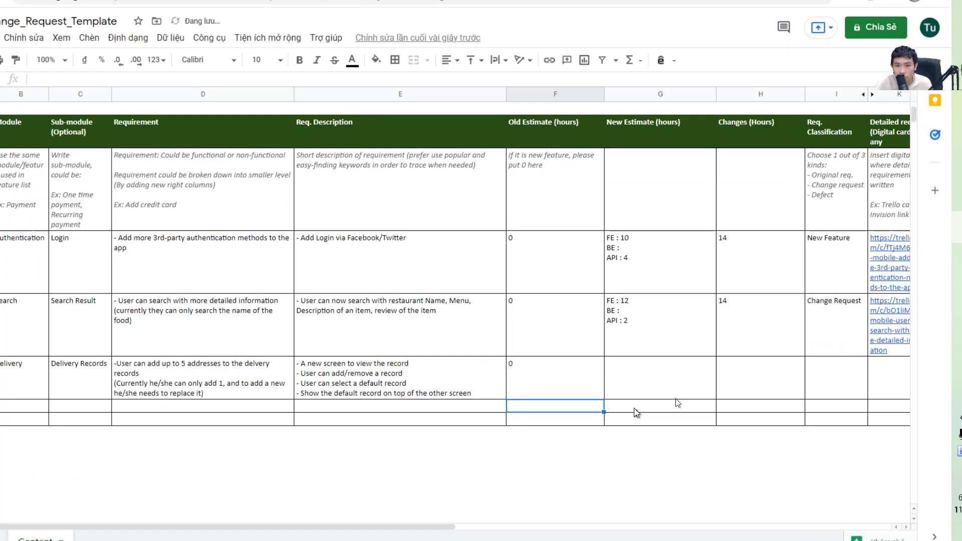
Copy RQ-02's estimate breakdown into RQ-03 and edit it to FE : 7 / API : 5
{"action": "left_click", "coordinate": [675, 382]}
{"action": "left_click", "coordinate": [631, 329]}
{"action": "key", "text": "ctrl+c"}
{"action": "left_click", "coordinate": [660, 393]}
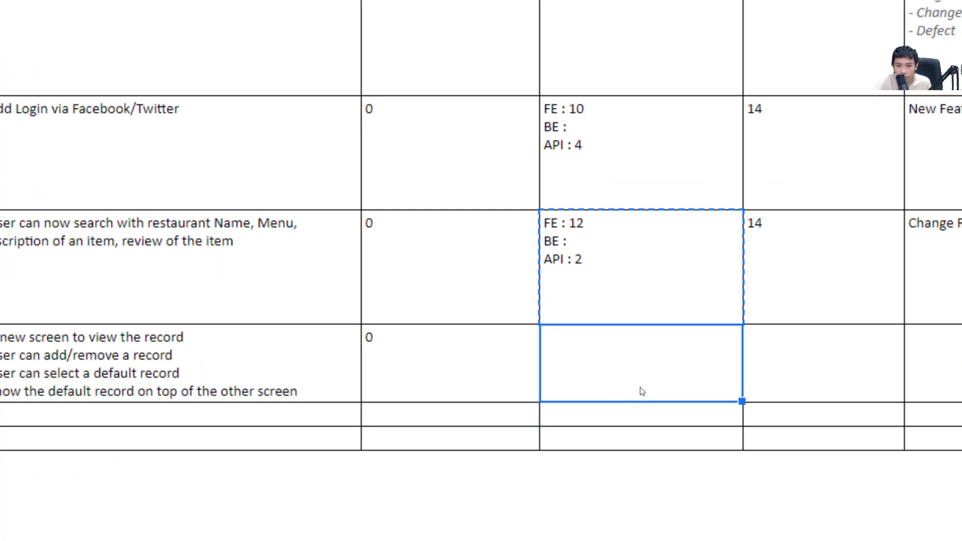
{"action": "double_click", "coordinate": [658, 383]}
{"action": "key", "text": "ctrl+v"}
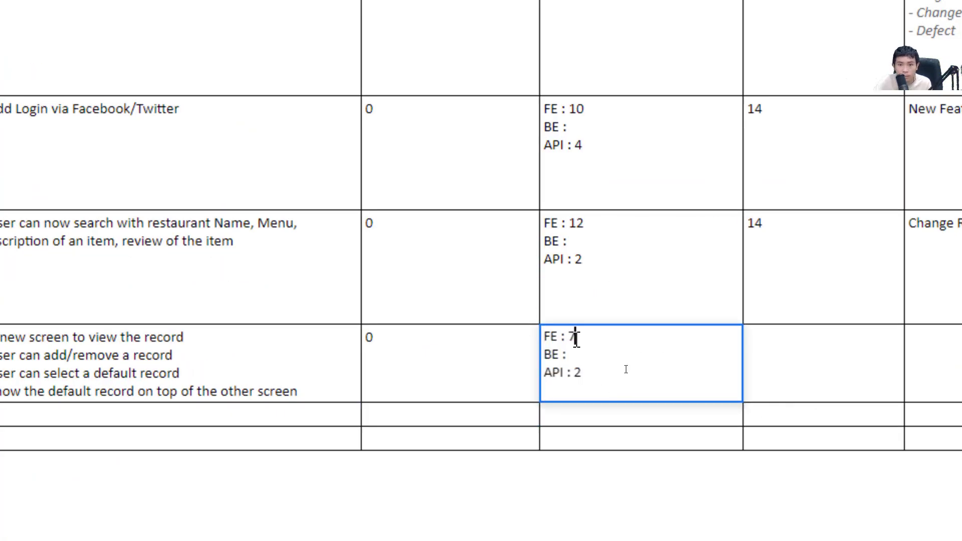
{"action": "left_click", "coordinate": [589, 373]}
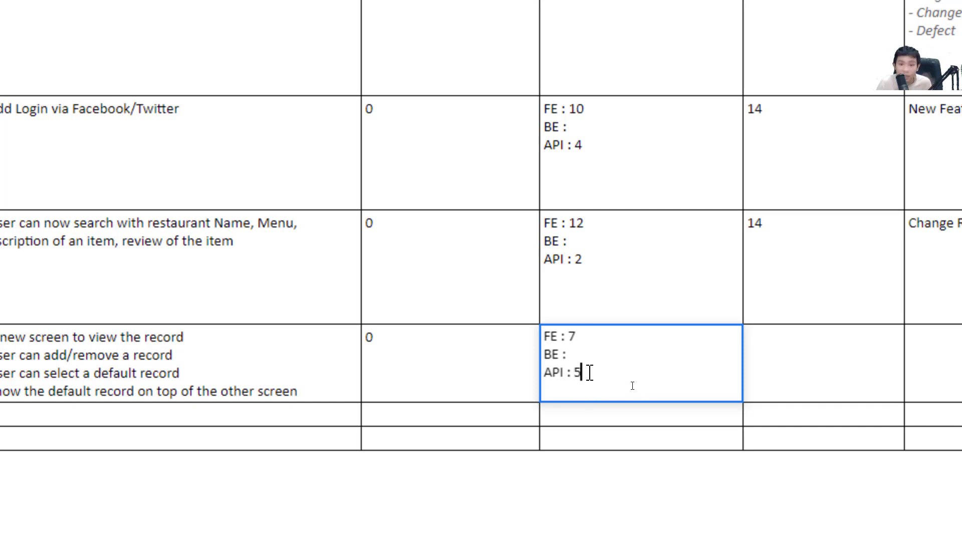
{"action": "key", "text": "Return"}
{"action": "key", "text": "Right"}
{"action": "key", "text": "Up"}
{"action": "key", "text": "Left"}
{"action": "key", "text": "Left"}
{"action": "key", "text": "Left"}
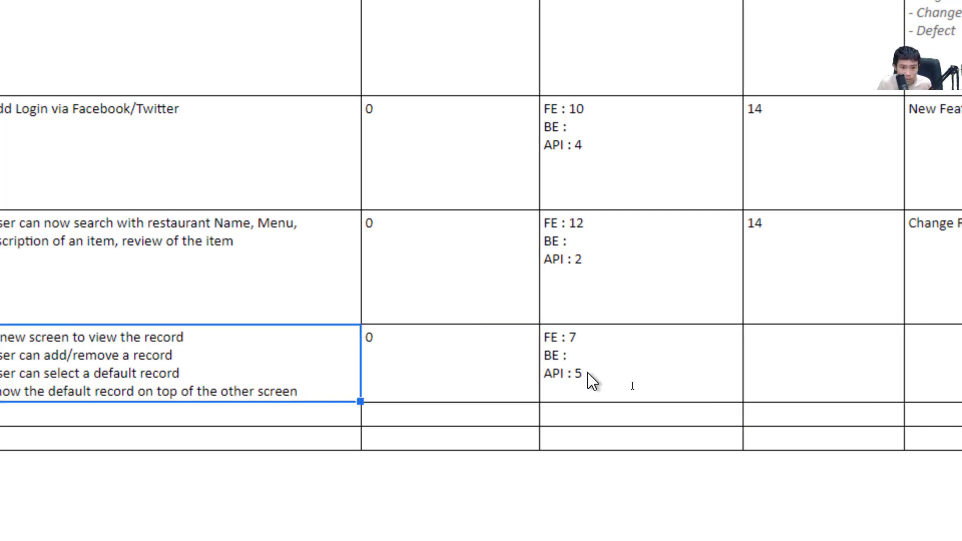
{"action": "key", "text": "Right"}
{"action": "key", "text": "Right"}
{"action": "key", "text": "Right"}
{"action": "key", "text": "Right"}
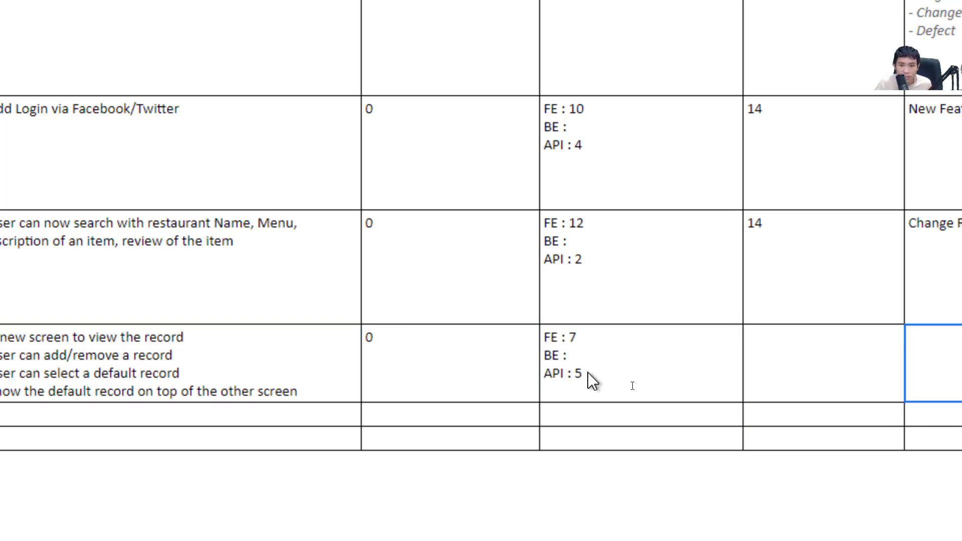
Set RQ-03's Changes (Hours) to 12 and classification to New Feature
{"action": "left_click", "coordinate": [868, 357]}
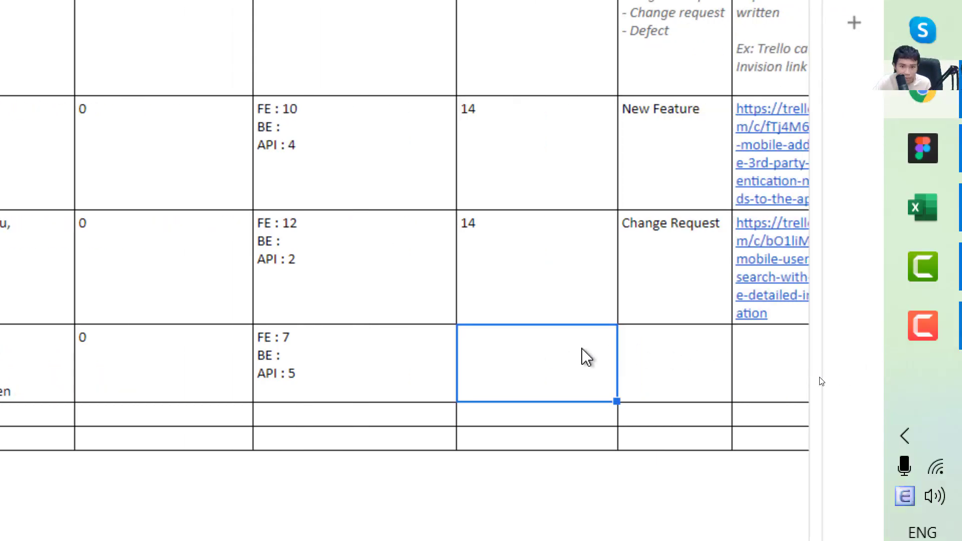
{"action": "left_click", "coordinate": [381, 378]}
{"action": "type", "text": "12"}
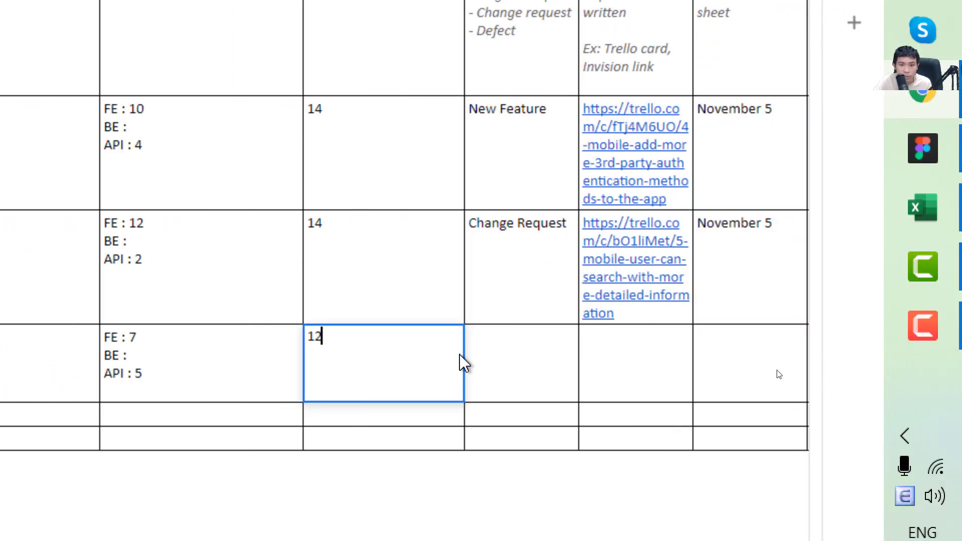
{"action": "key", "text": "Tab"}
{"action": "left_click", "coordinate": [501, 350]}
{"action": "type", "text": "New F"}
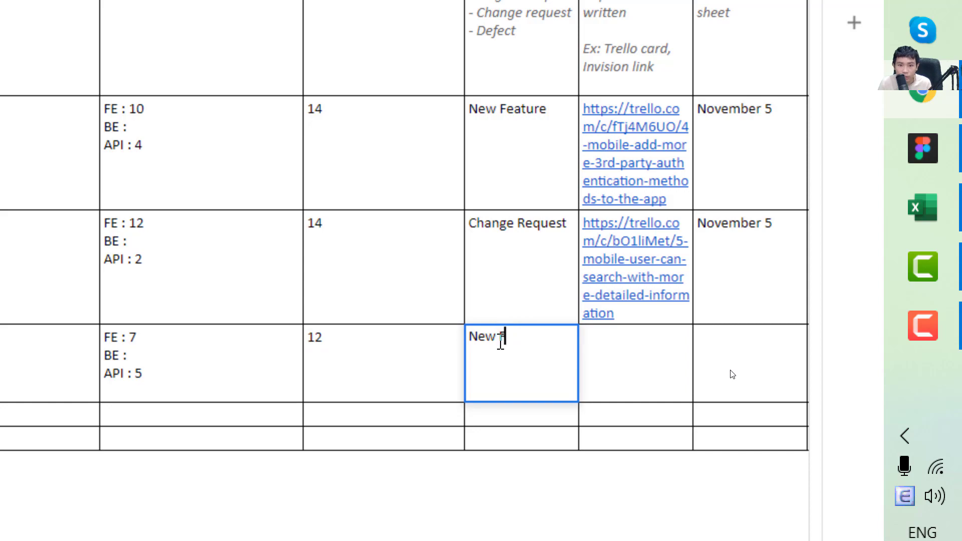
{"action": "type", "text": "eature"}
{"action": "key", "text": "Tab"}
{"action": "key", "text": "Tab"}
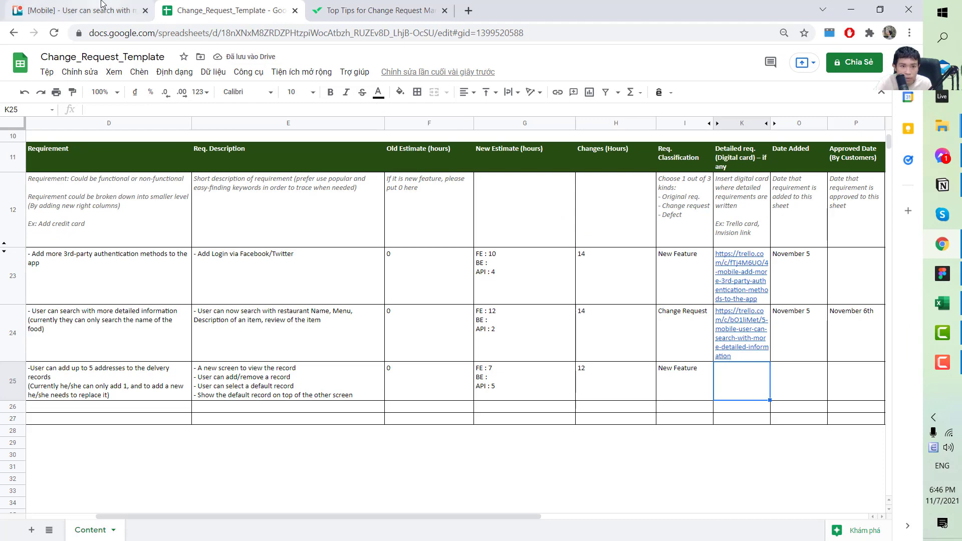
Add Backlog card '[Mobile] - User can add multiple addresses to the delivery record' and open it
{"action": "left_click", "coordinate": [103, 7]}
{"action": "left_click", "coordinate": [128, 336]}
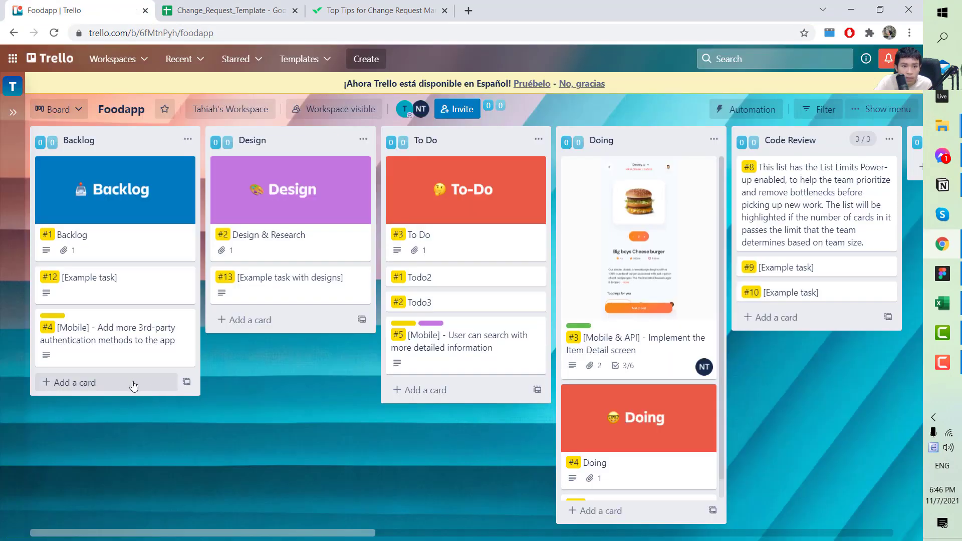
{"action": "left_click", "coordinate": [84, 386]}
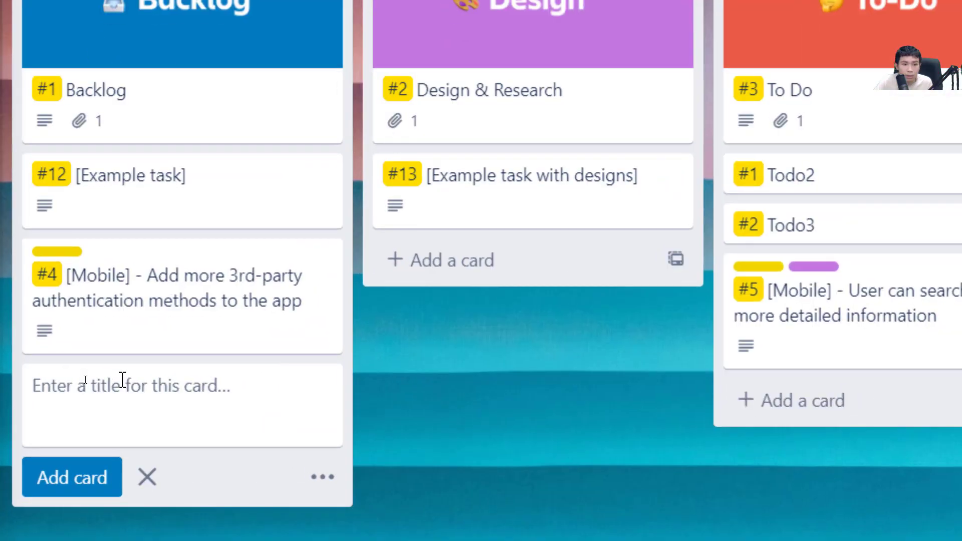
{"action": "type", "text": "[Mobile"}
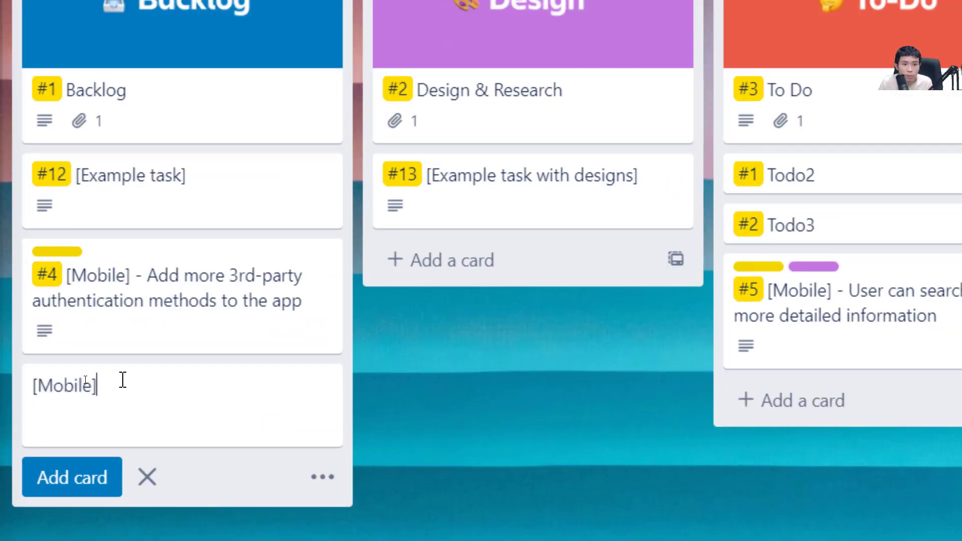
{"action": "type", "text": "] -"}
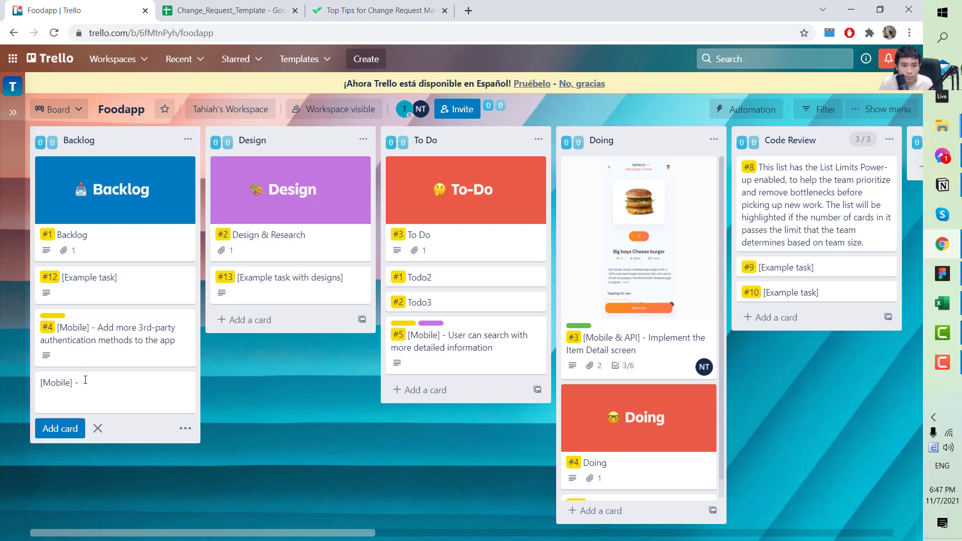
{"action": "key", "text": "ctrl+v"}
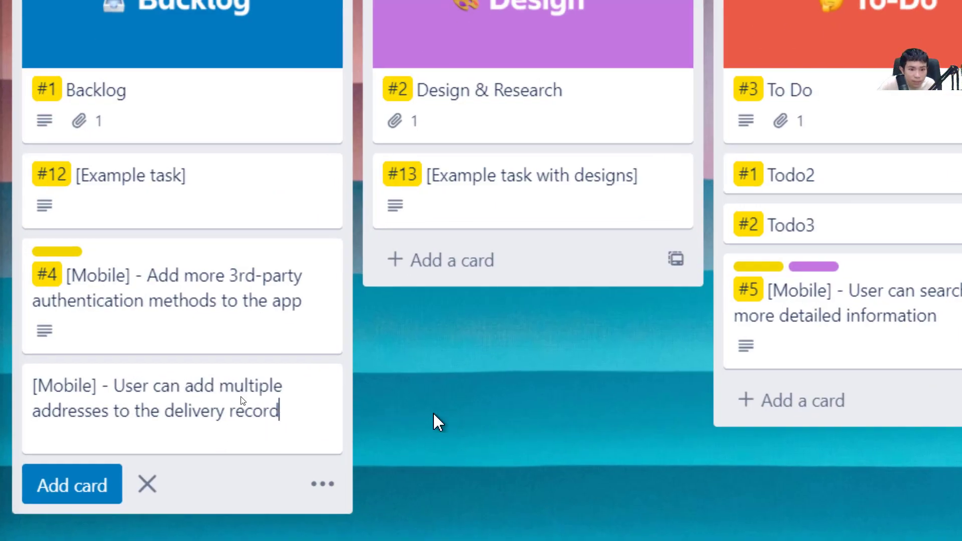
{"action": "left_click", "coordinate": [240, 400]}
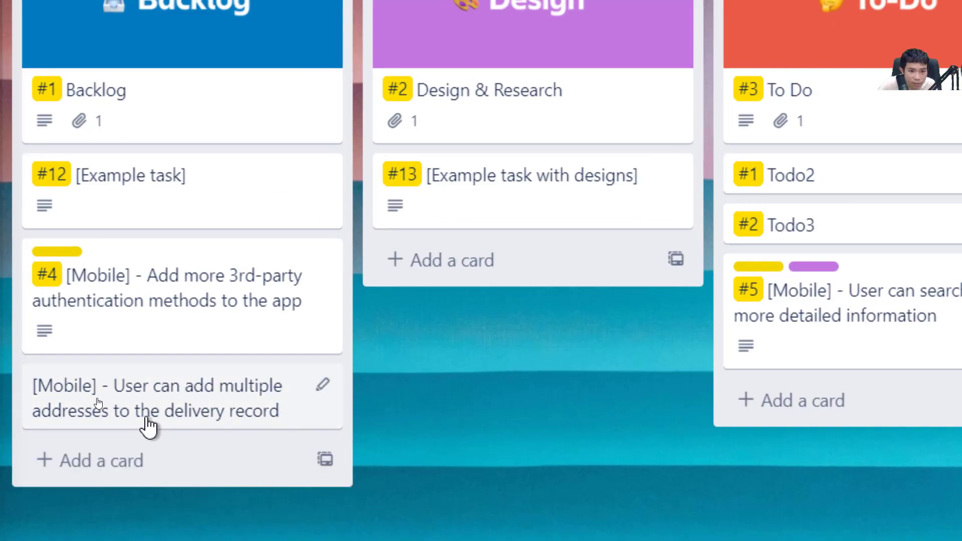
{"action": "left_click", "coordinate": [146, 421]}
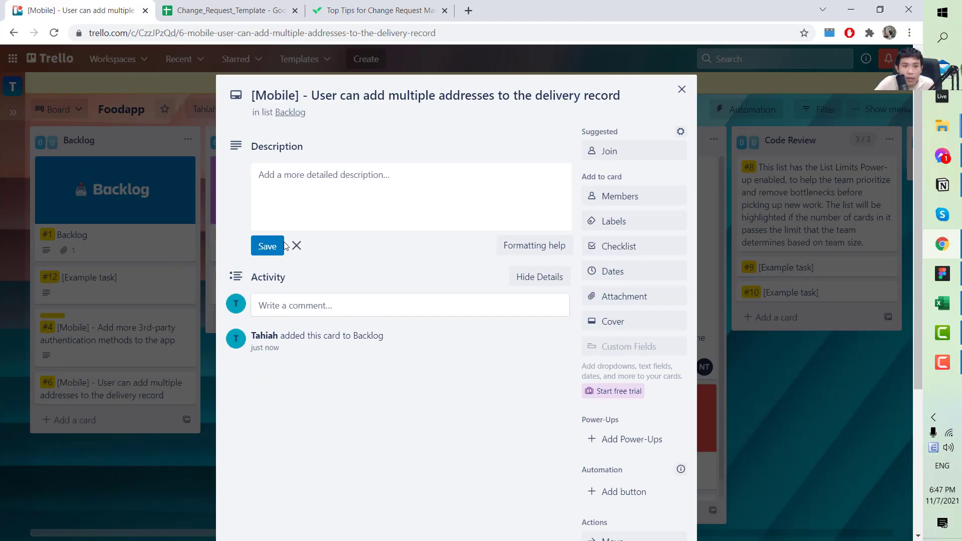
Paste the four RQ-03 requirement lines into the card's description and delete the stray leading quote
{"action": "left_click", "coordinate": [221, 9]}
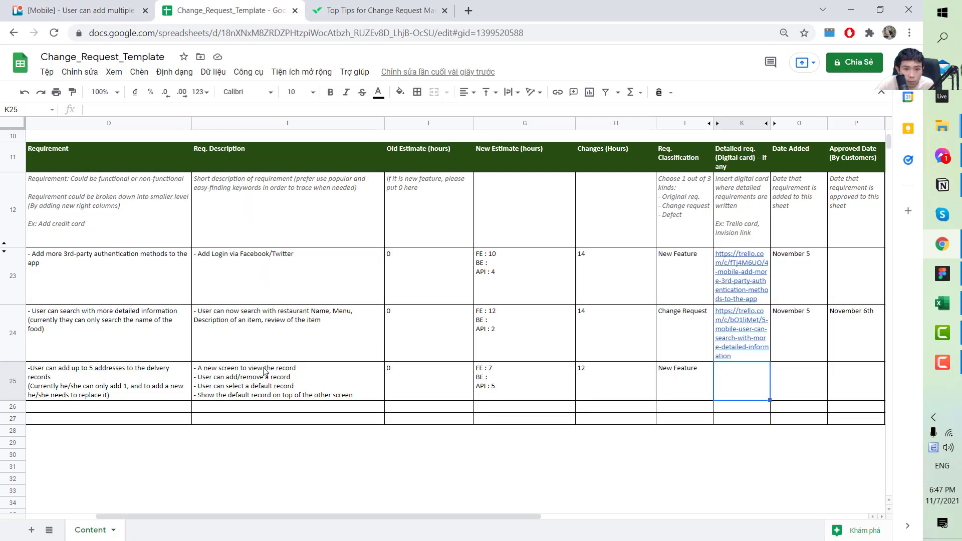
{"action": "left_click", "coordinate": [125, 8]}
{"action": "left_click", "coordinate": [305, 176]}
{"action": "key", "text": "ctrl+v"}
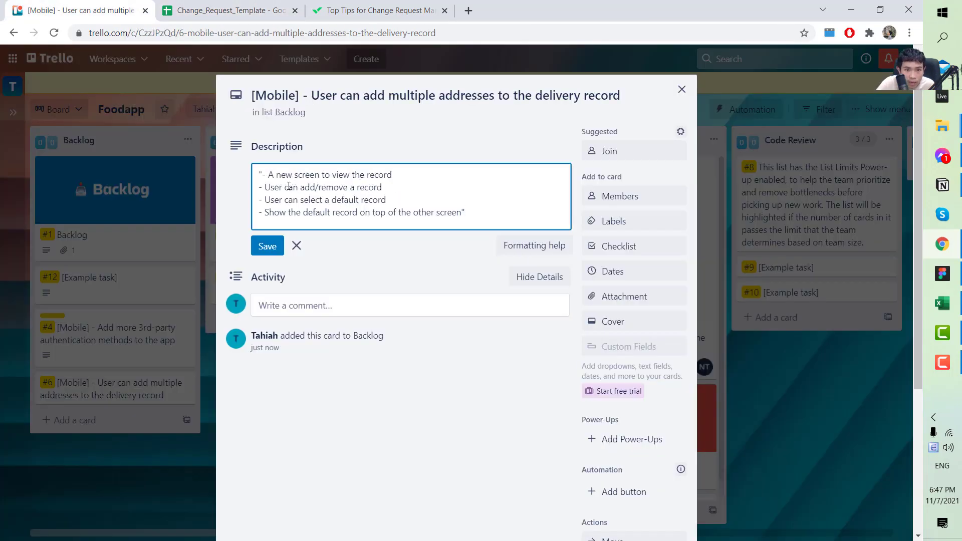
{"action": "left_click", "coordinate": [262, 176]}
{"action": "key", "text": "BackSpace"}
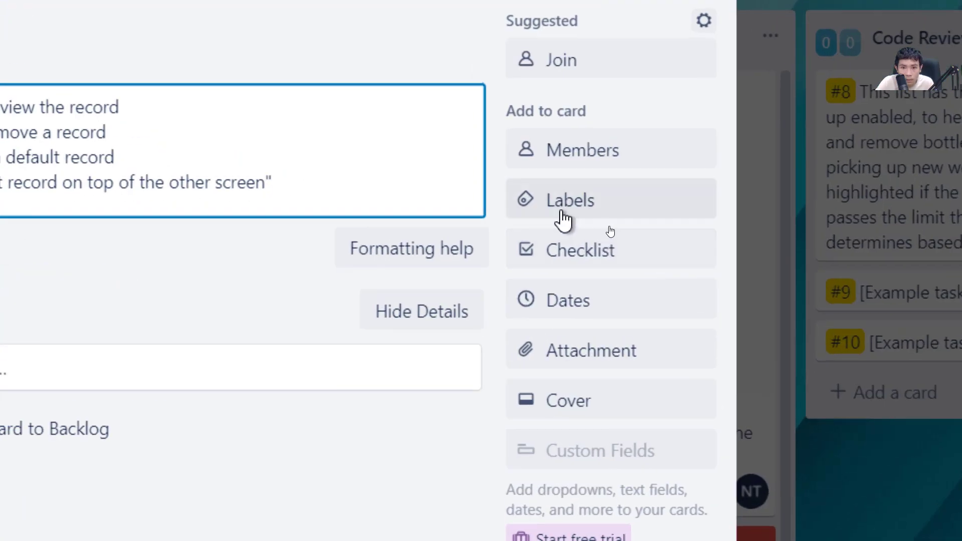
{"action": "left_click", "coordinate": [562, 215]}
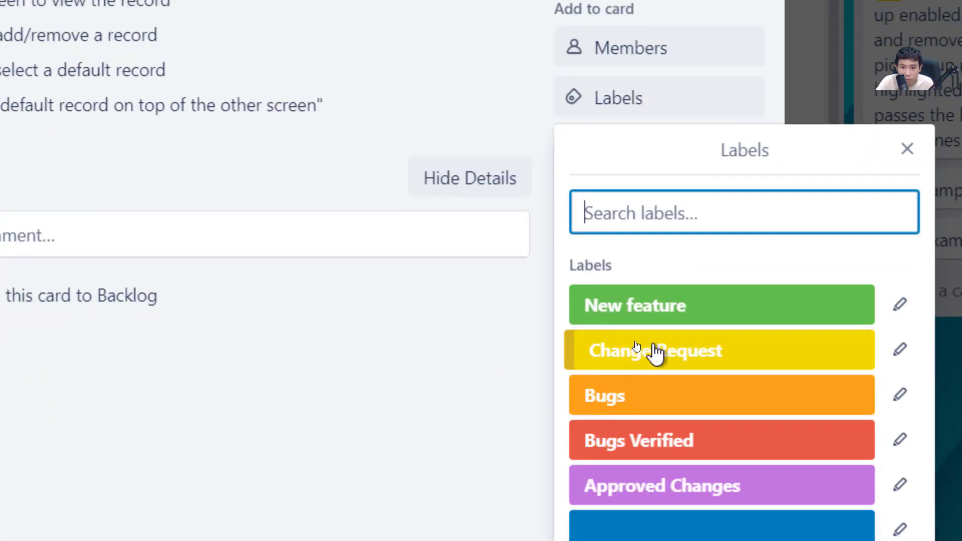
Give the Trello card the Change Request label
{"action": "left_click", "coordinate": [663, 459]}
{"action": "left_click", "coordinate": [664, 349]}
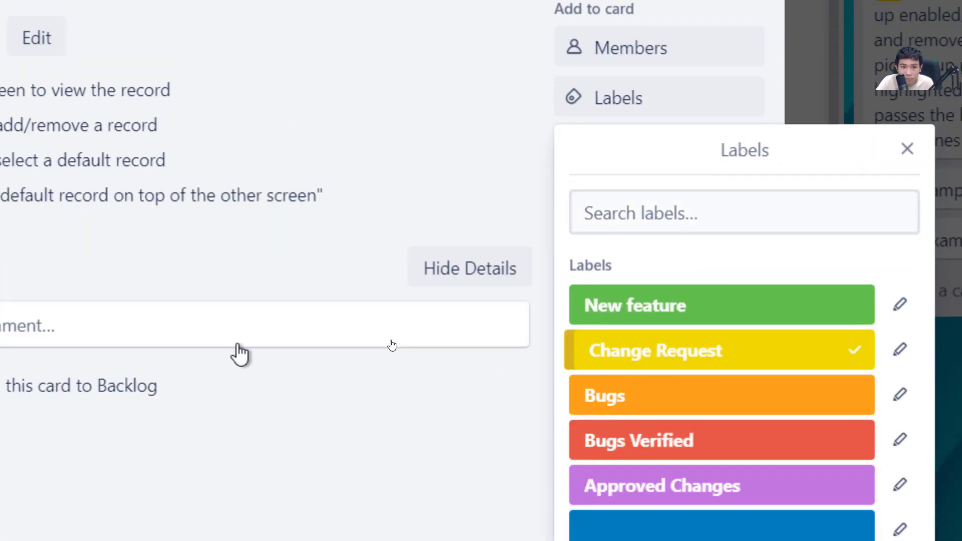
{"action": "left_click", "coordinate": [292, 120]}
{"action": "left_click", "coordinate": [209, 292]}
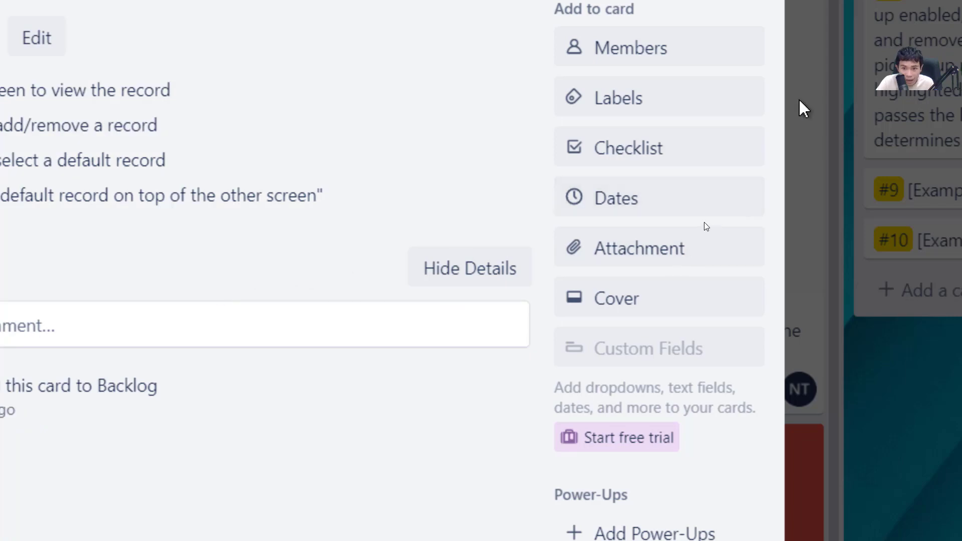
Try the Approved Changes label, then remove it so only Change Request remains
{"action": "left_click", "coordinate": [666, 111]}
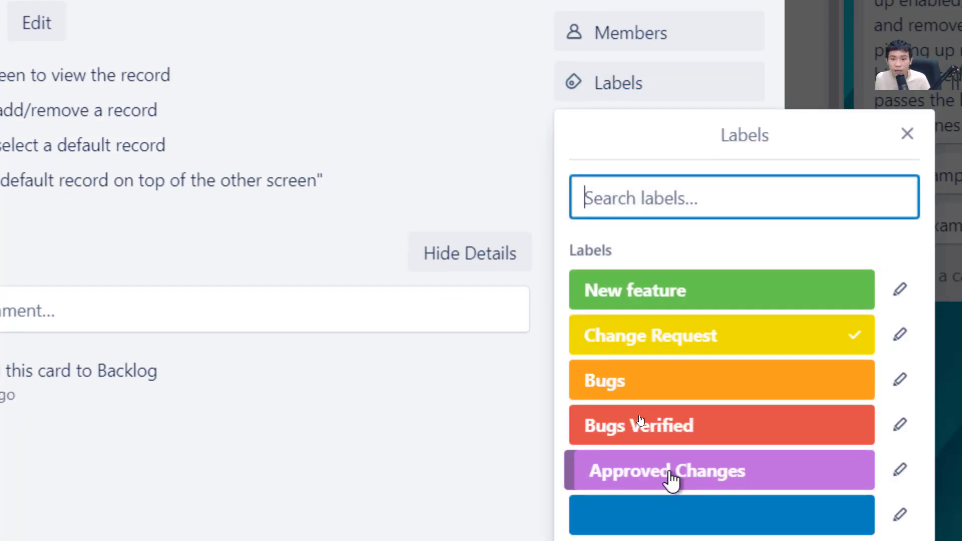
{"action": "left_click", "coordinate": [671, 480]}
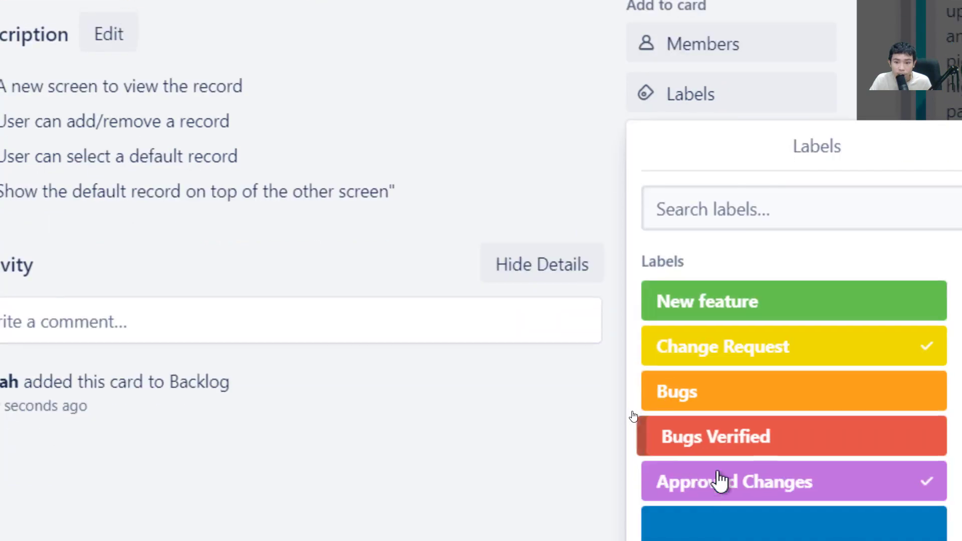
{"action": "left_click", "coordinate": [721, 482]}
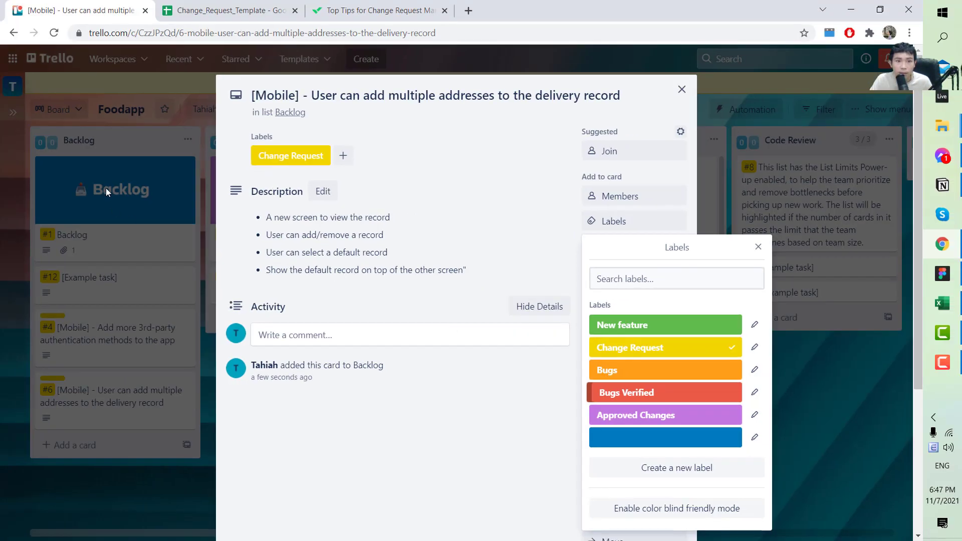
{"action": "left_click", "coordinate": [107, 187]}
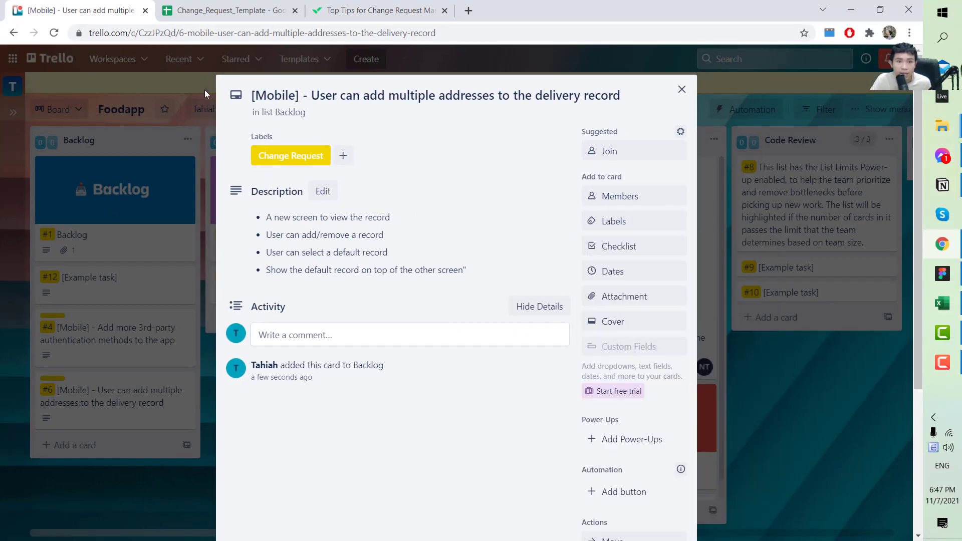
{"action": "left_click", "coordinate": [224, 10]}
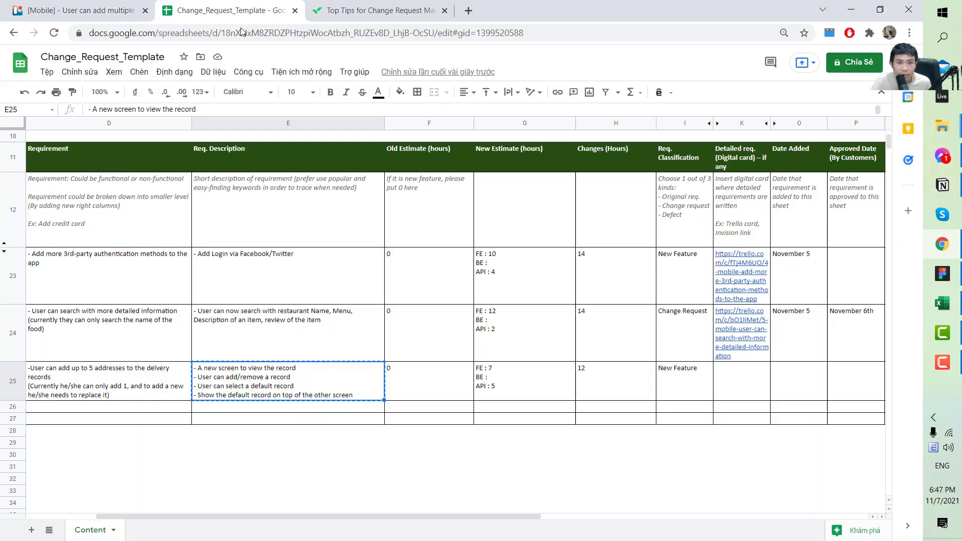
Paste the Trello card link into K25 and enter November 7 as the Date Added
{"action": "left_click", "coordinate": [727, 381]}
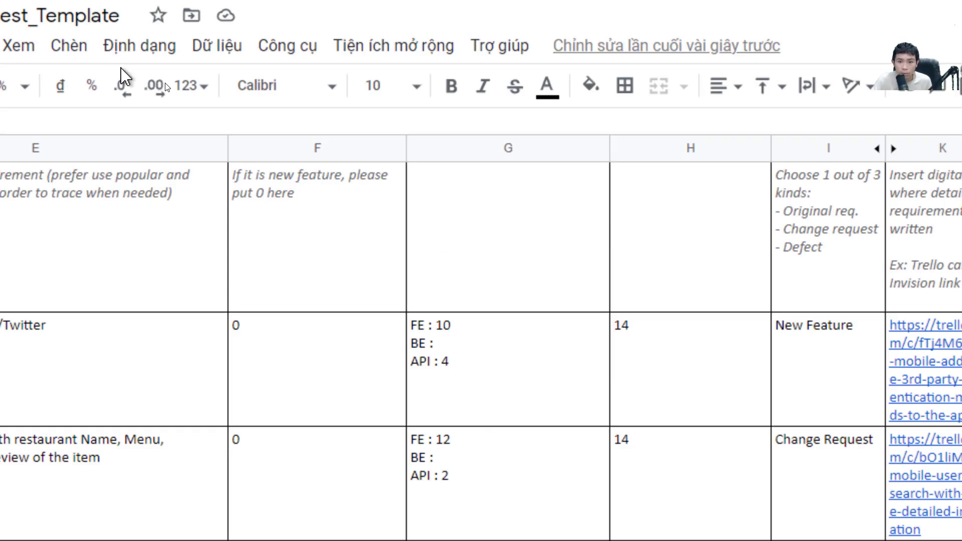
{"action": "type", "text": "Novvem"}
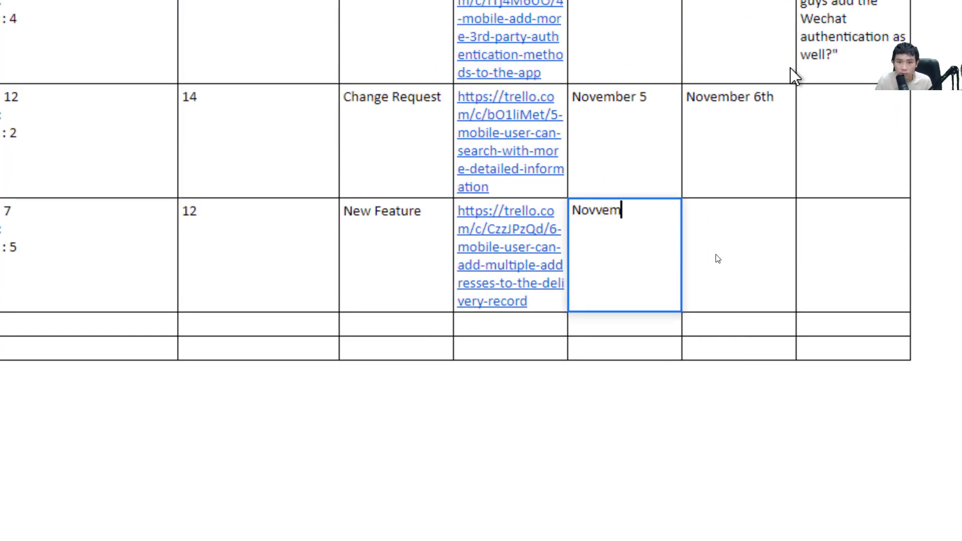
{"action": "key", "text": "BackSpace"}
{"action": "key", "text": "BackSpace"}
{"action": "key", "text": "BackSpace"}
{"action": "type", "text": "ember 7"}
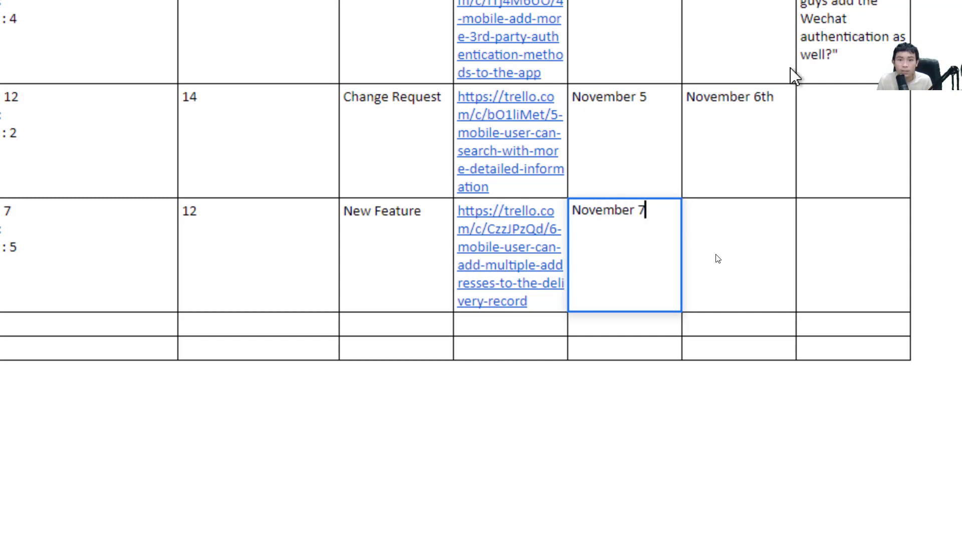
{"action": "key", "text": "Return"}
Enter the note 'The records screenhasn't been designed yet' in row 25's Note cell
{"action": "left_click", "coordinate": [718, 259]}
{"action": "key", "text": "Right"}
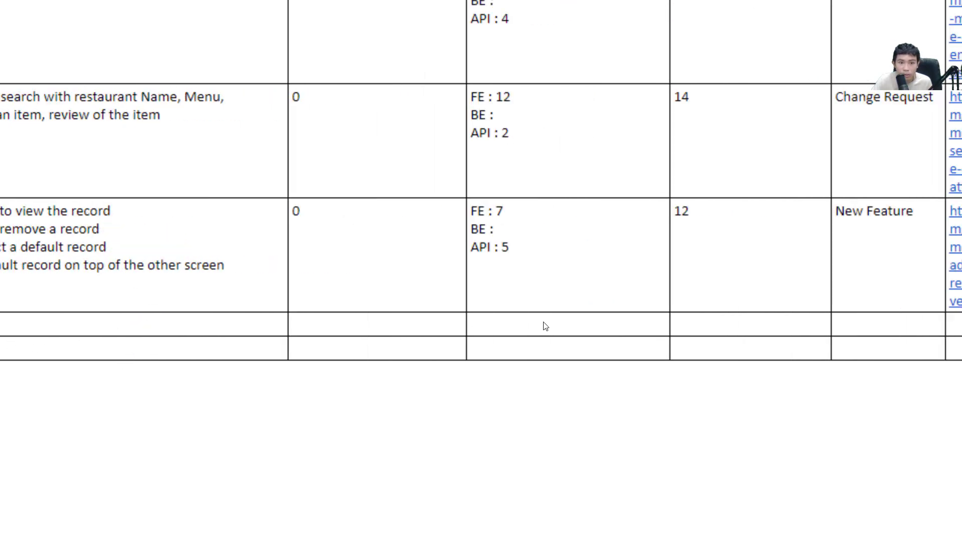
{"action": "type", "text": "The "}
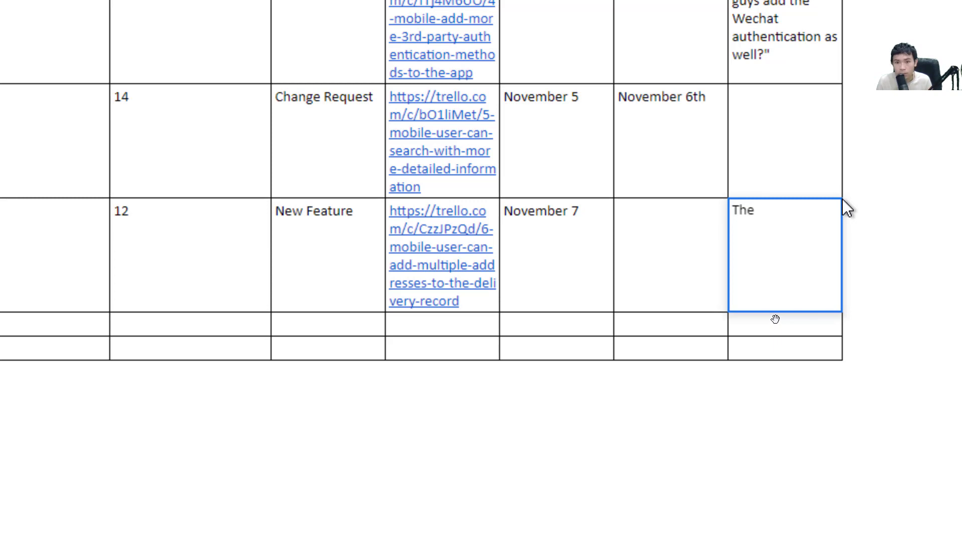
{"action": "type", "text": "record s"}
{"action": "type", "text": "cra"}
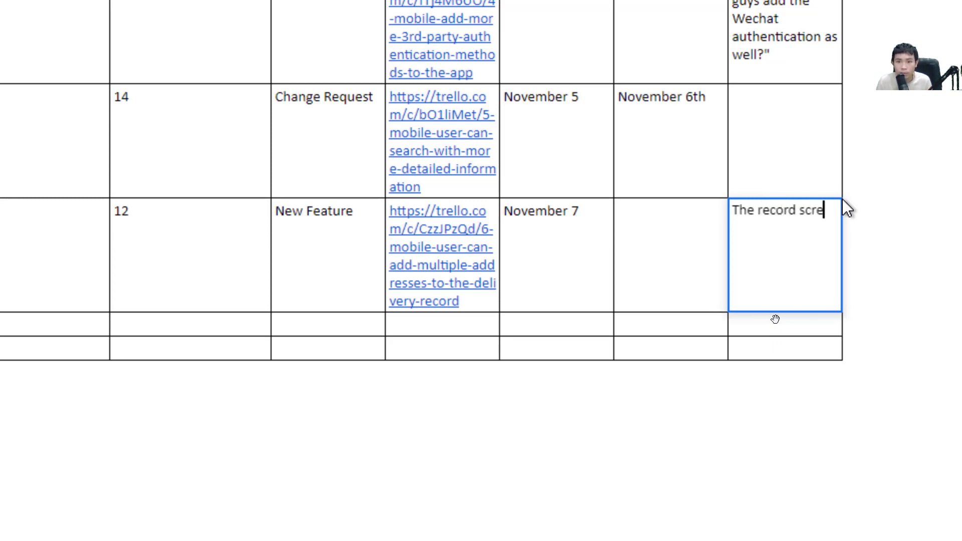
{"action": "key", "text": "BackSpace"}
{"action": "key", "text": "BackSpace"}
{"action": "key", "text": "BackSpace"}
{"action": "key", "text": "BackSpace"}
{"action": "key", "text": "BackSpace"}
{"action": "type", "text": "s screenhasn't been designe"}
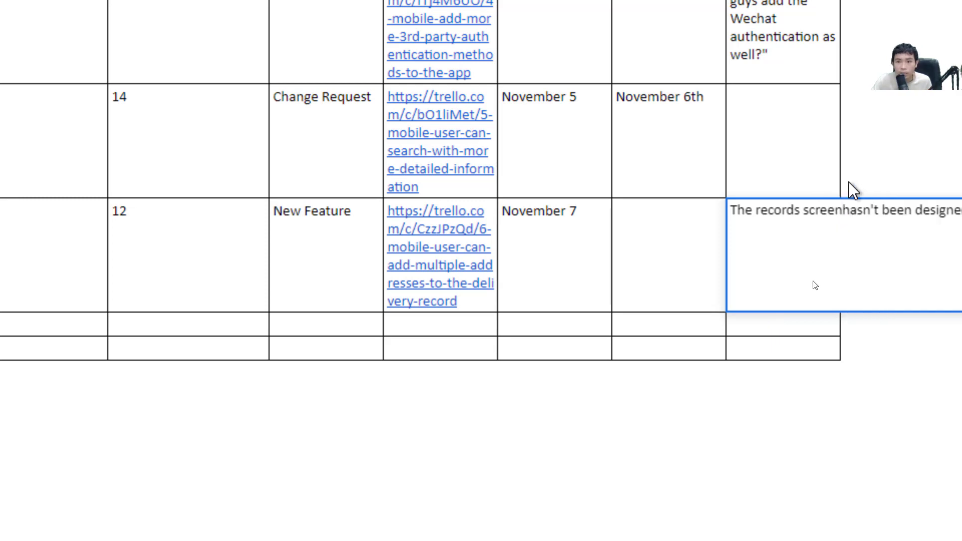
{"action": "type", "text": "d yet"}
{"action": "key", "text": "Return"}
Move along row 25 to review the completed RQ-03 entries
{"action": "left_click", "coordinate": [738, 256]}
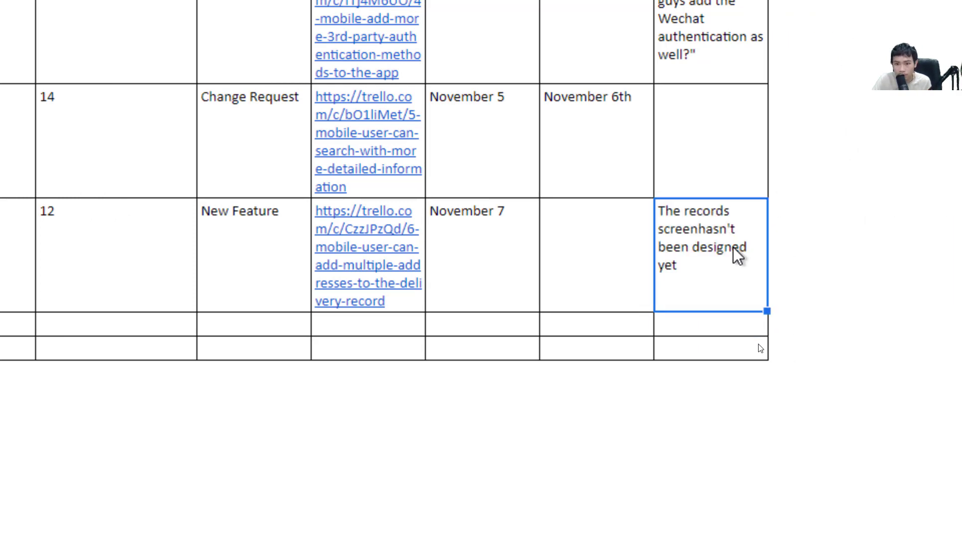
{"action": "key", "text": "Left"}
{"action": "key", "text": "Left"}
{"action": "key", "text": "Left"}
{"action": "key", "text": "Left"}
{"action": "key", "text": "Right"}
{"action": "key", "text": "Right"}
{"action": "key", "text": "Right"}
{"action": "key", "text": "Right"}
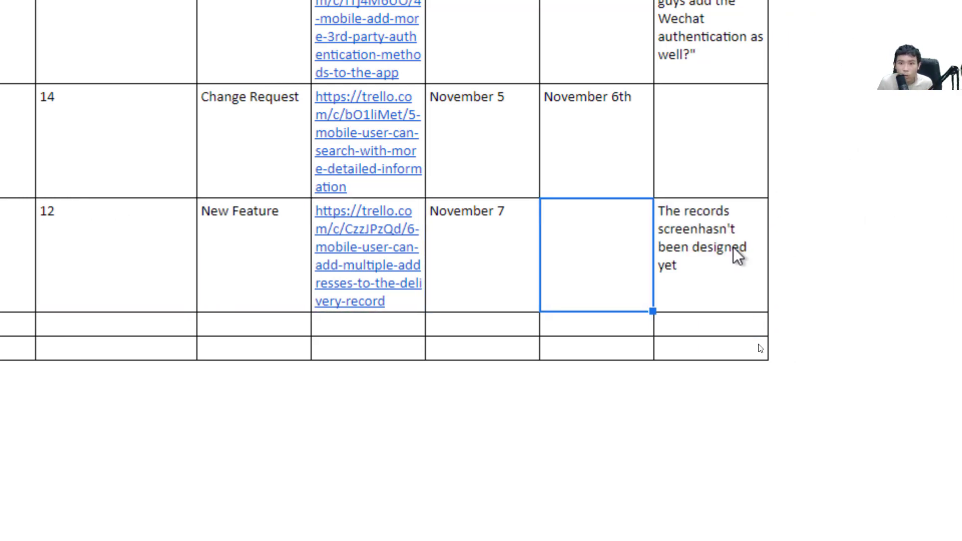
{"action": "key", "text": "Left"}
{"action": "key", "text": "Left"}
{"action": "key", "text": "Left"}
{"action": "key", "text": "Left"}
{"action": "key", "text": "Left"}
{"action": "key", "text": "Left"}
{"action": "key", "text": "Left"}
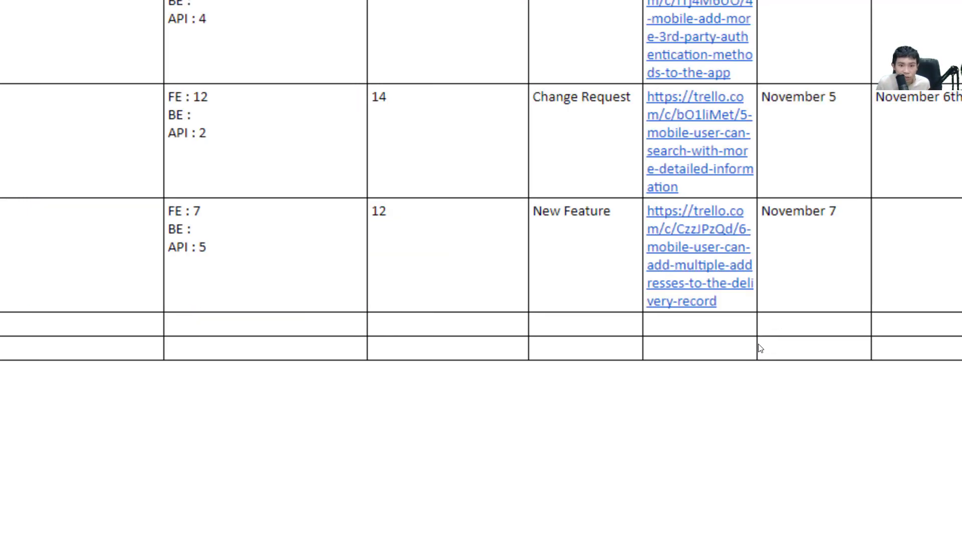
{"action": "key", "text": "Left"}
{"action": "key", "text": "Right"}
{"action": "key", "text": "Right"}
{"action": "key", "text": "Right"}
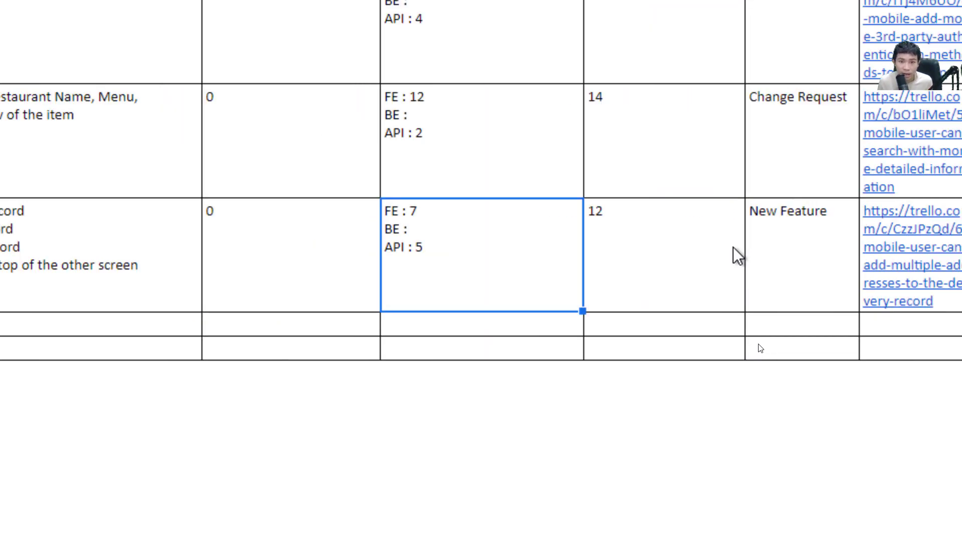
{"action": "key", "text": "Left"}
{"action": "key", "text": "Left"}
{"action": "key", "text": "Left"}
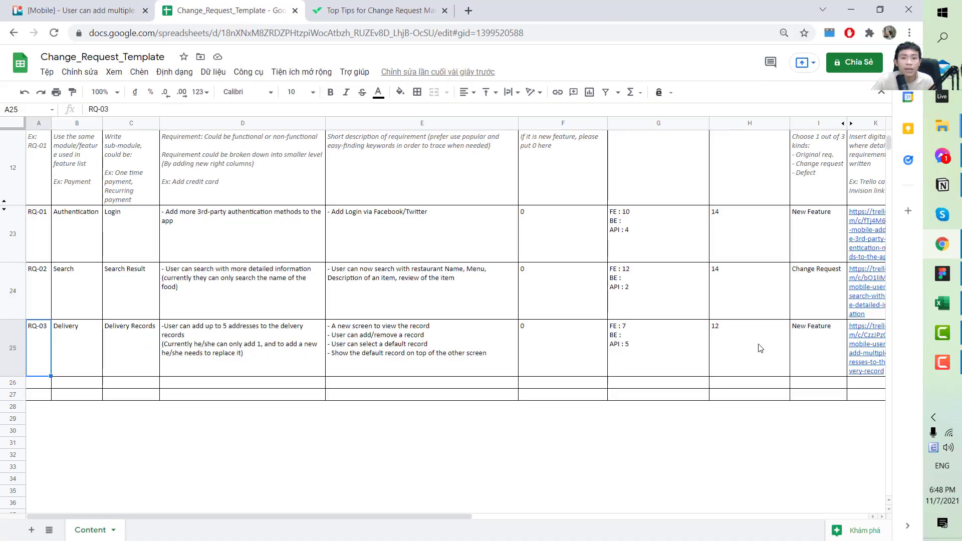
{"action": "scroll", "coordinate": [733, 344], "scroll_direction": "up", "scroll_amount": 3}
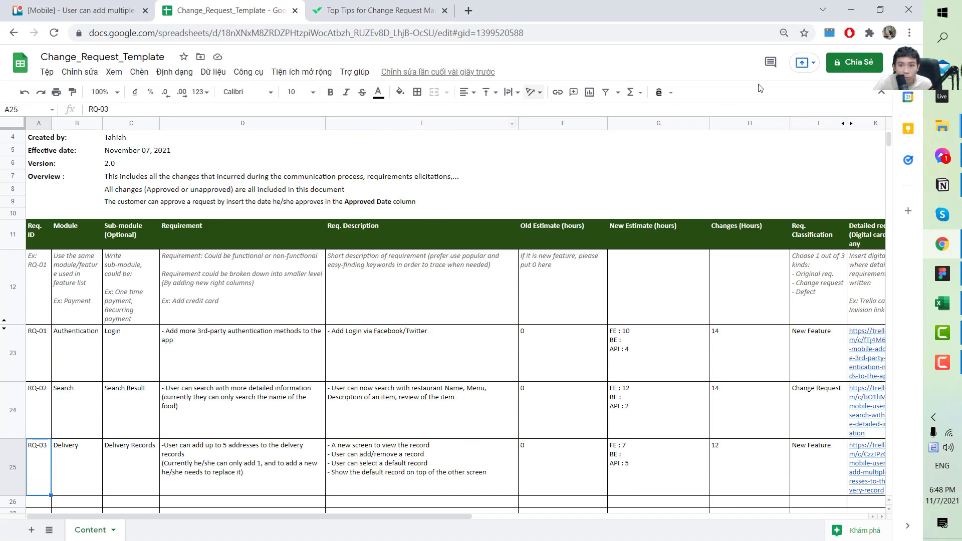
{"action": "left_click", "coordinate": [852, 61]}
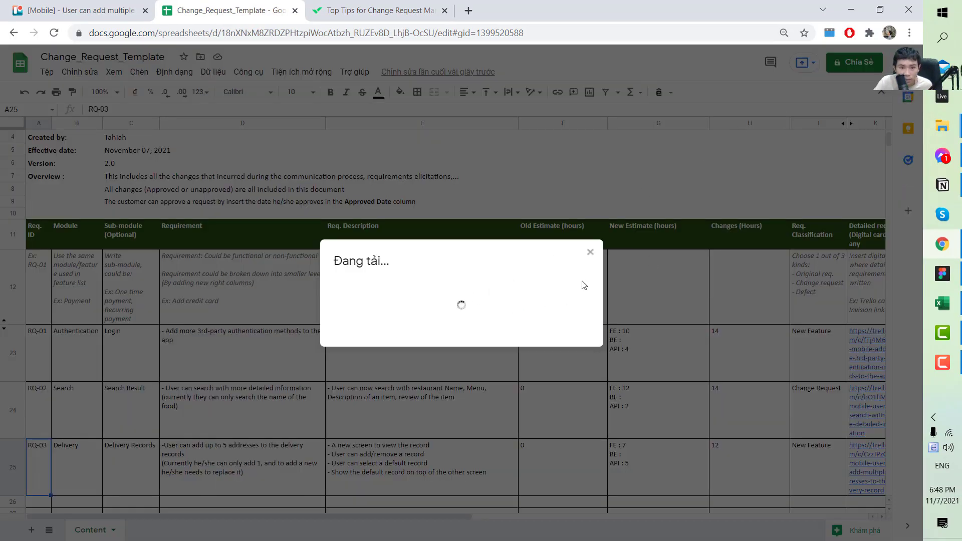
{"action": "left_click", "coordinate": [711, 269]}
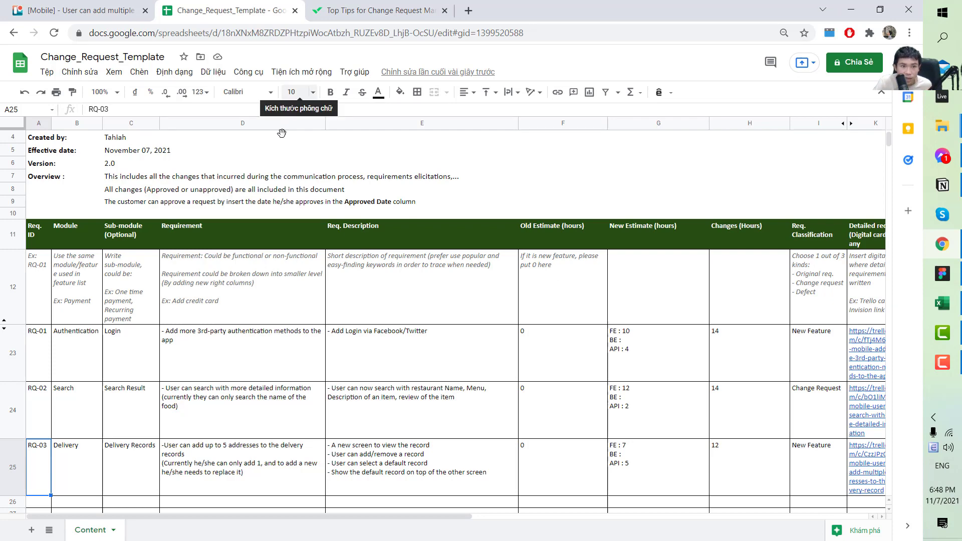
{"action": "scroll", "coordinate": [399, 305], "scroll_direction": "down", "scroll_amount": 3}
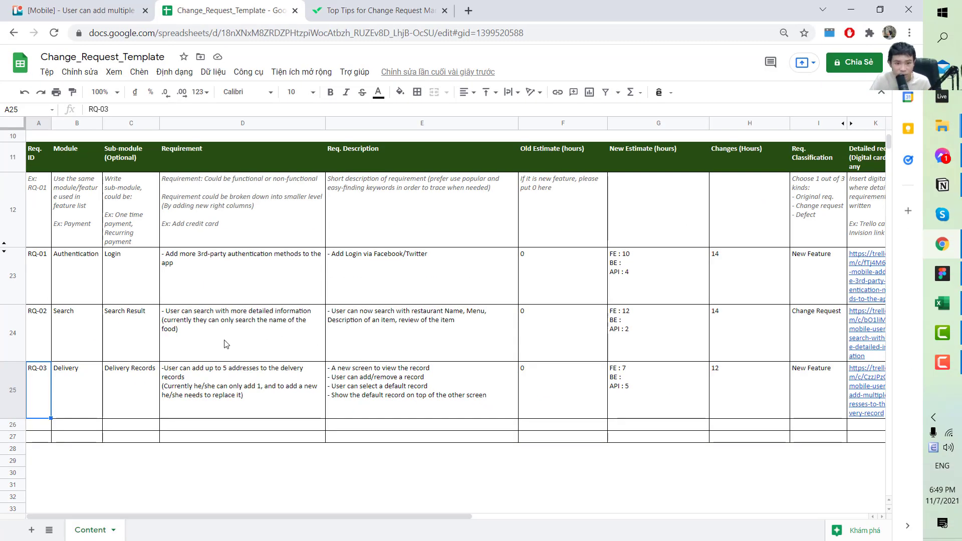
{"action": "left_click", "coordinate": [578, 359]}
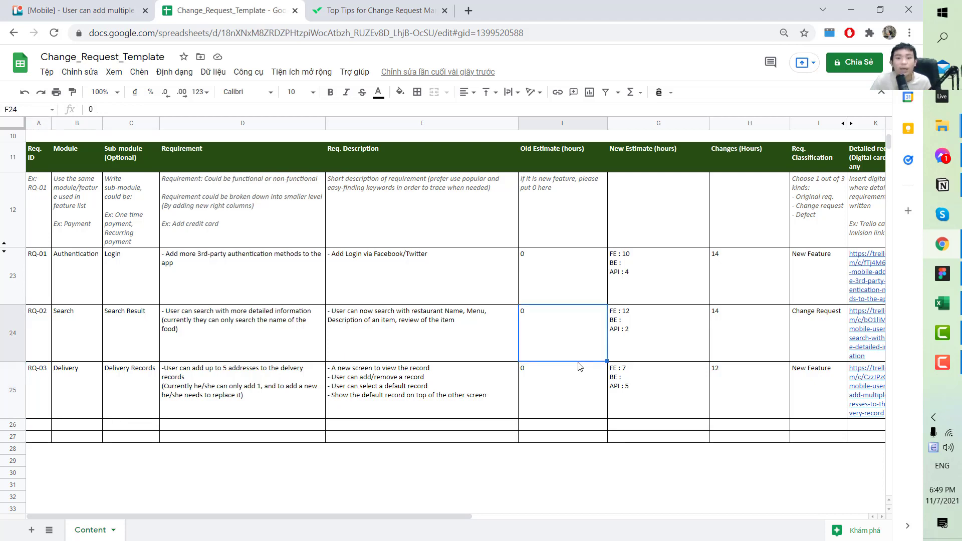
{"action": "key", "text": "Right"}
{"action": "key", "text": "Right"}
{"action": "key", "text": "Right"}
{"action": "key", "text": "Right"}
{"action": "key", "text": "Right"}
{"action": "key", "text": "Right"}
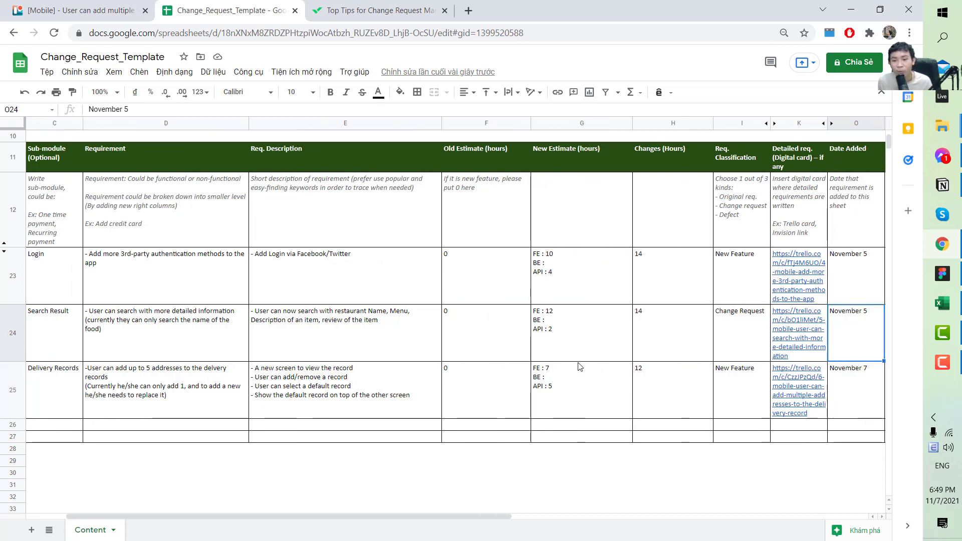
{"action": "key", "text": "Right"}
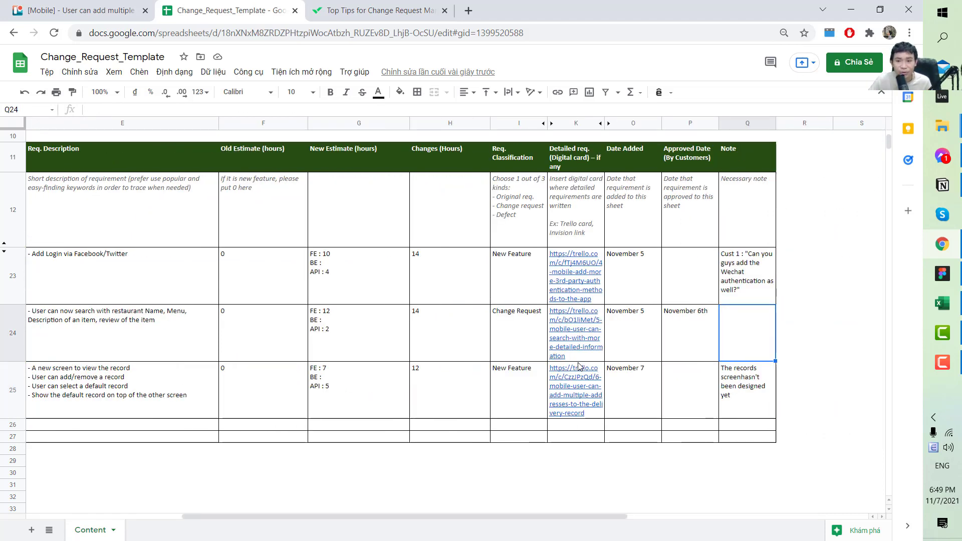